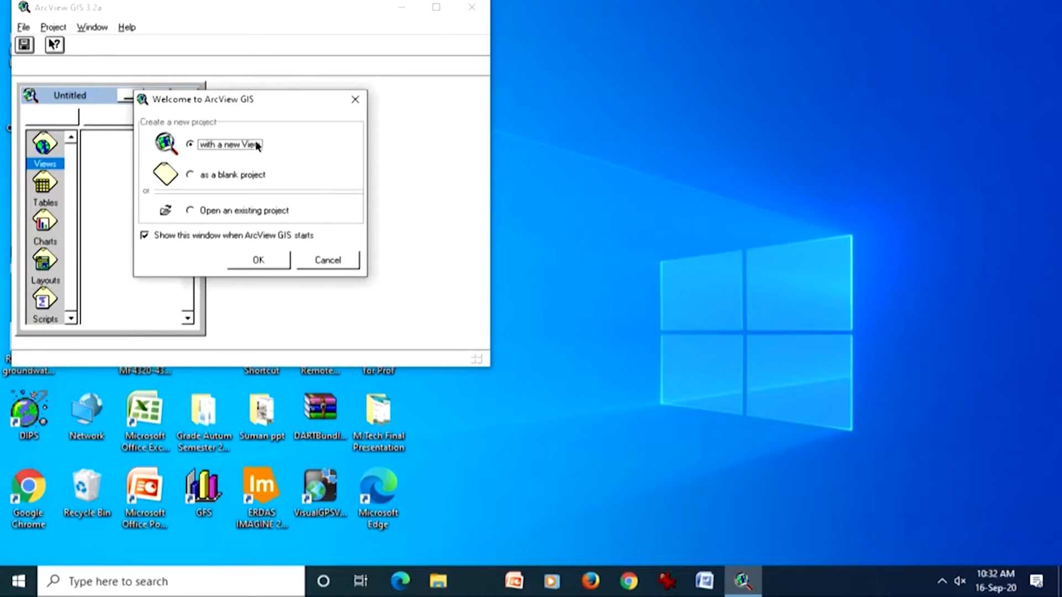
Step: Open the existing project hp-shp-gis-database.apr from the hp-shp-gis-database folder on drive d
left_click(258, 211)
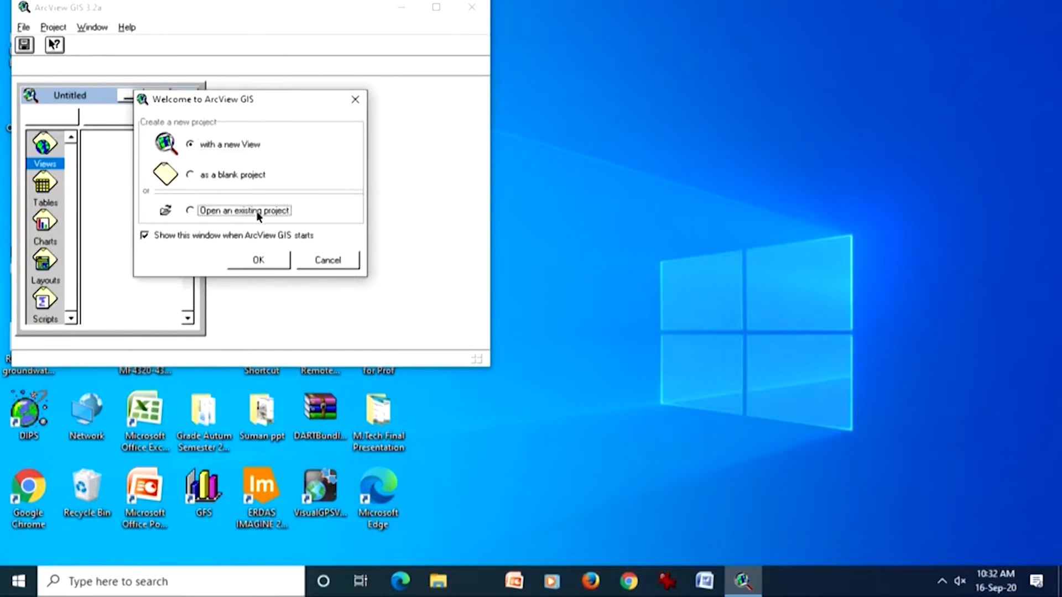
left_click(261, 257)
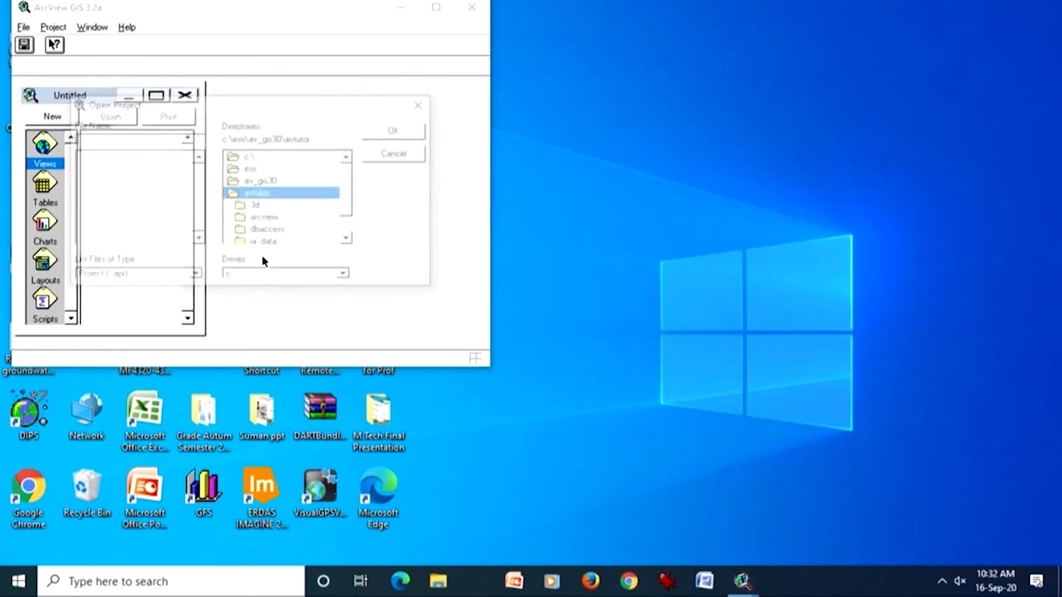
scroll(349, 195, "down", 1)
scroll(357, 177, "up", 1)
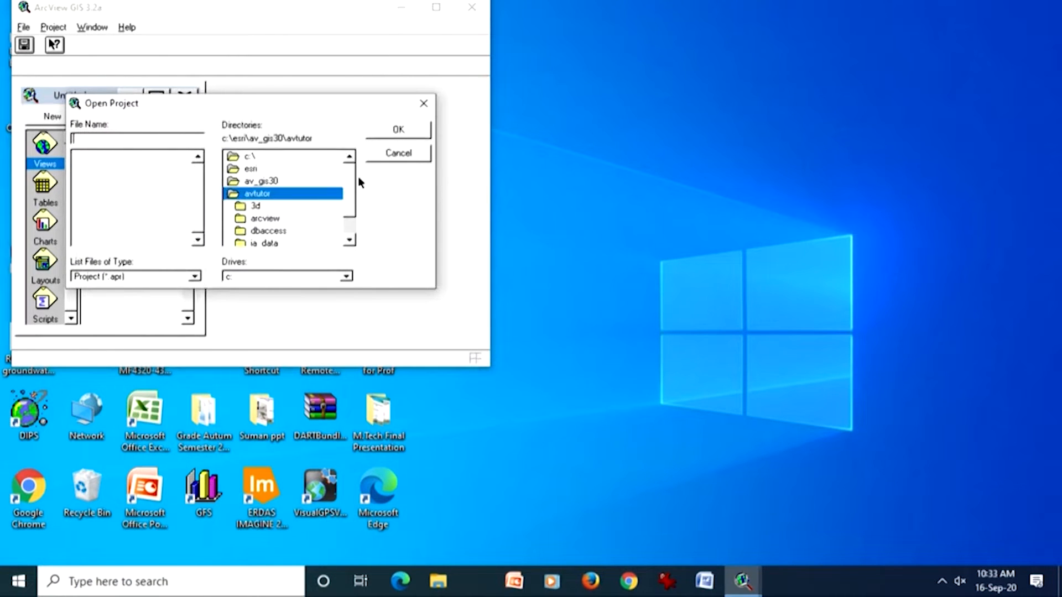
left_click(247, 275)
left_click(239, 304)
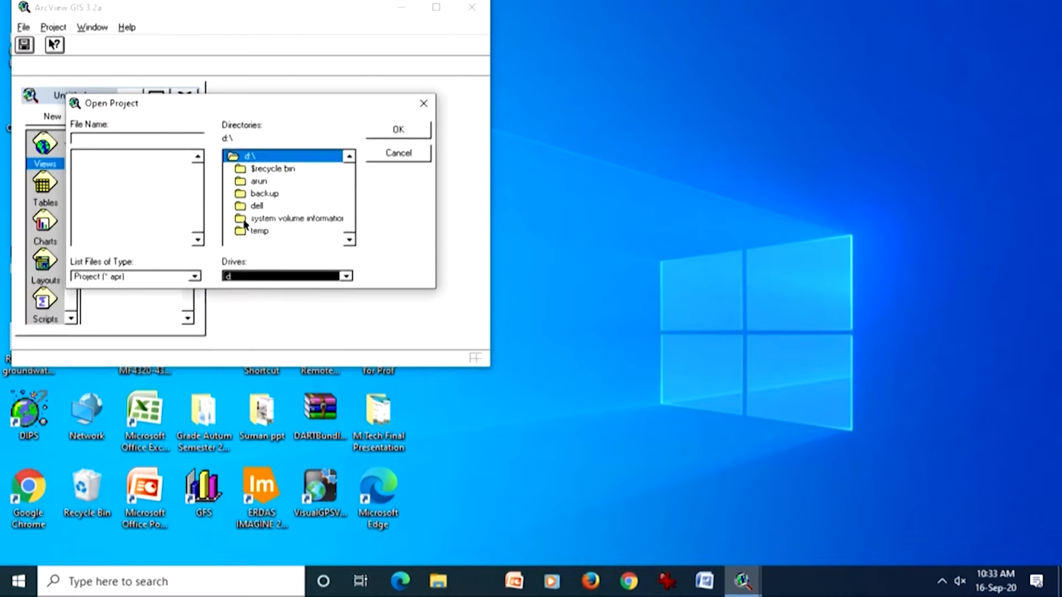
double_click(258, 182)
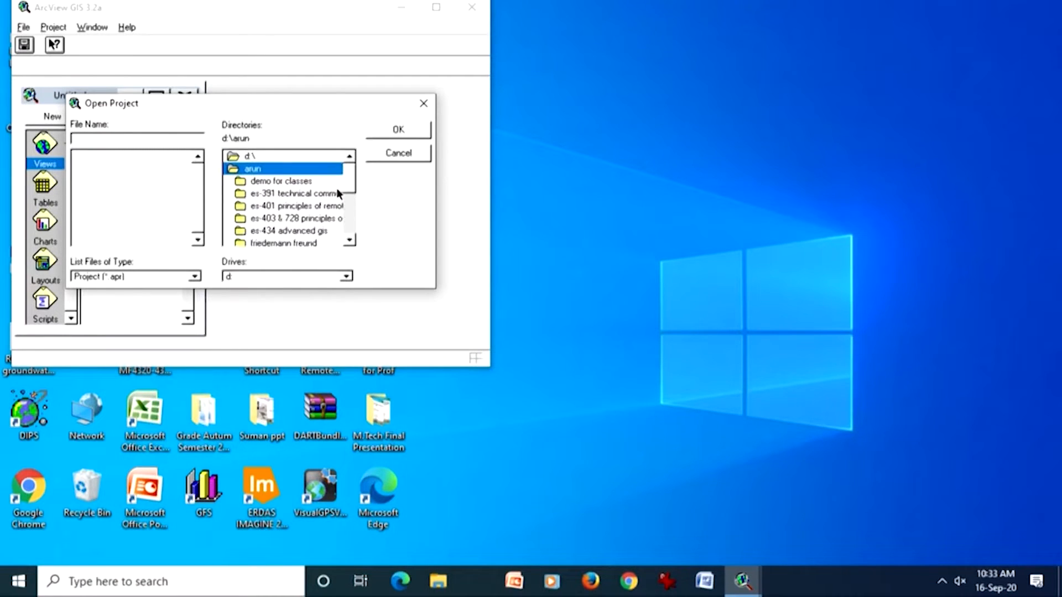
left_click(348, 241)
left_click(348, 241)
left_click(348, 241)
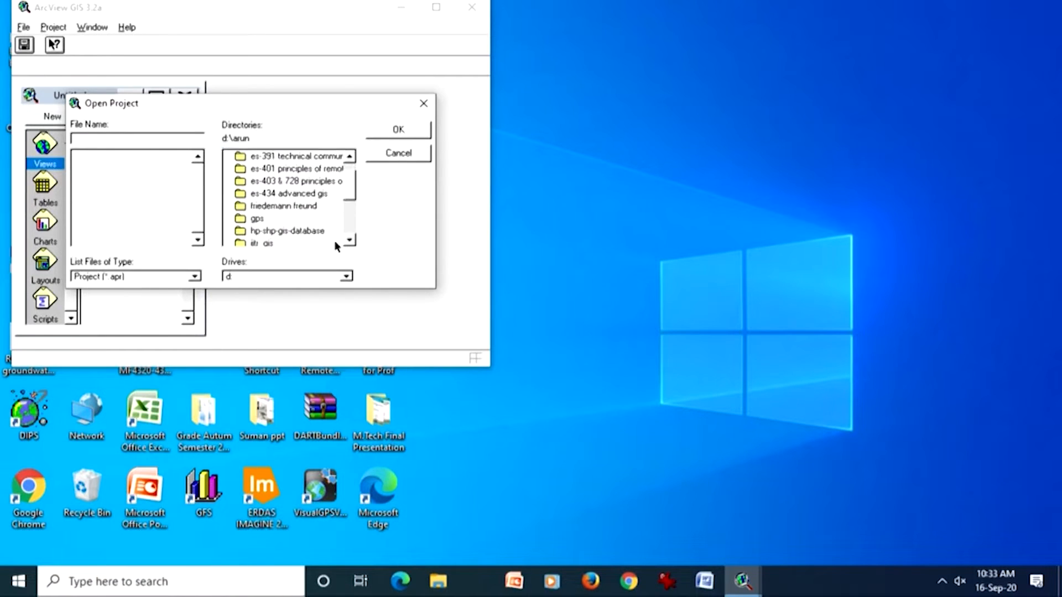
double_click(318, 231)
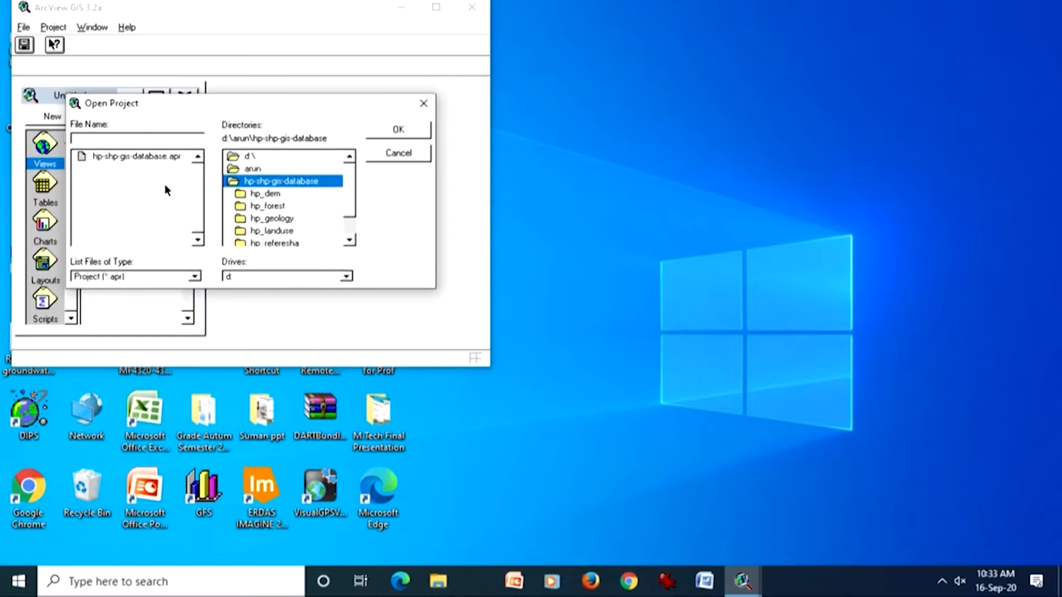
double_click(155, 158)
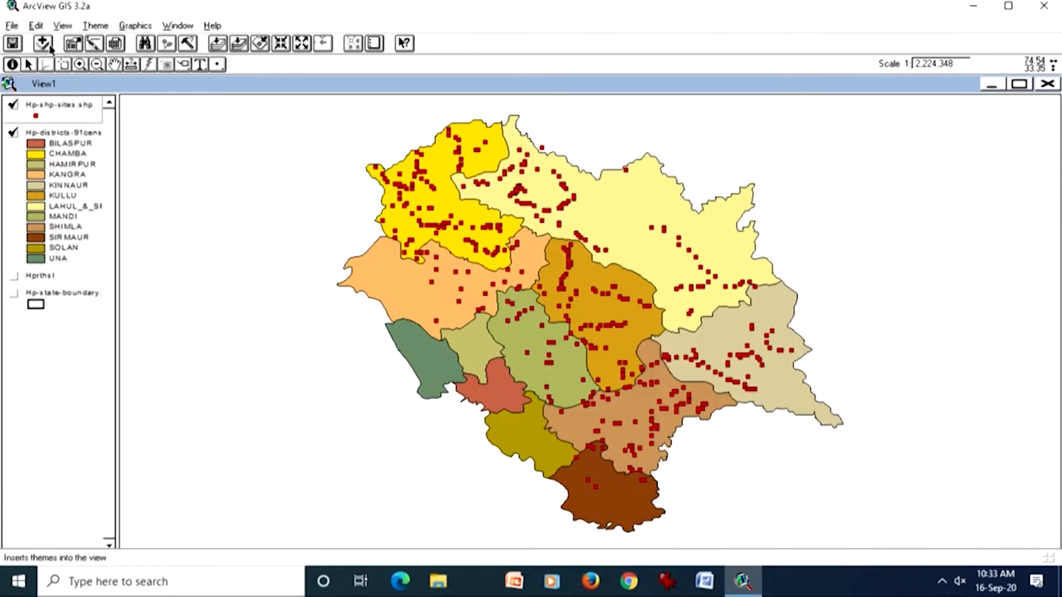
Step: Select the Image Analysis extension for loading in the project
left_click(42, 46)
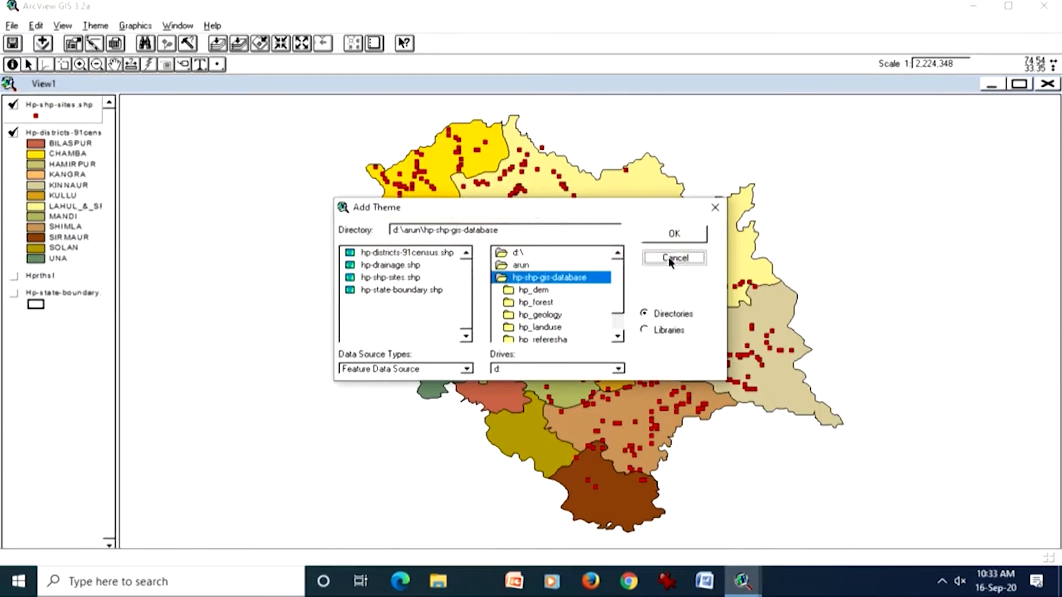
left_click(670, 259)
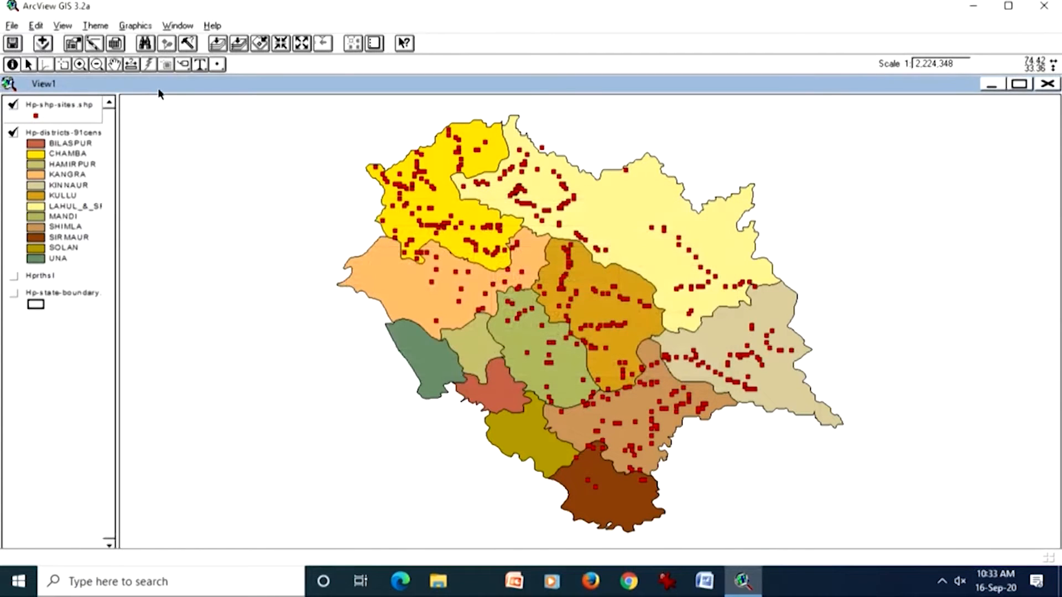
left_click(11, 26)
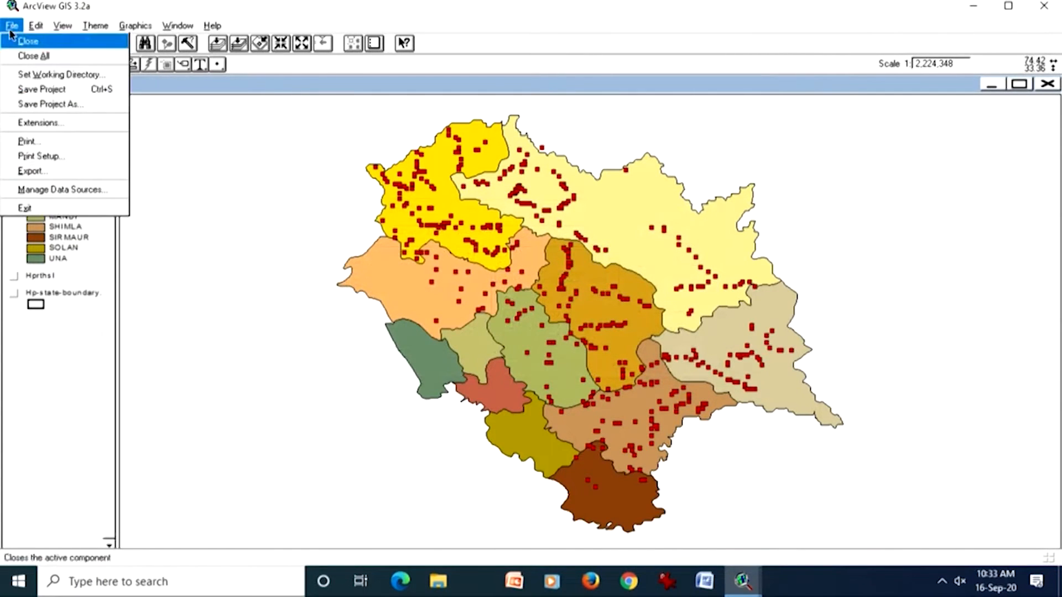
left_click(51, 122)
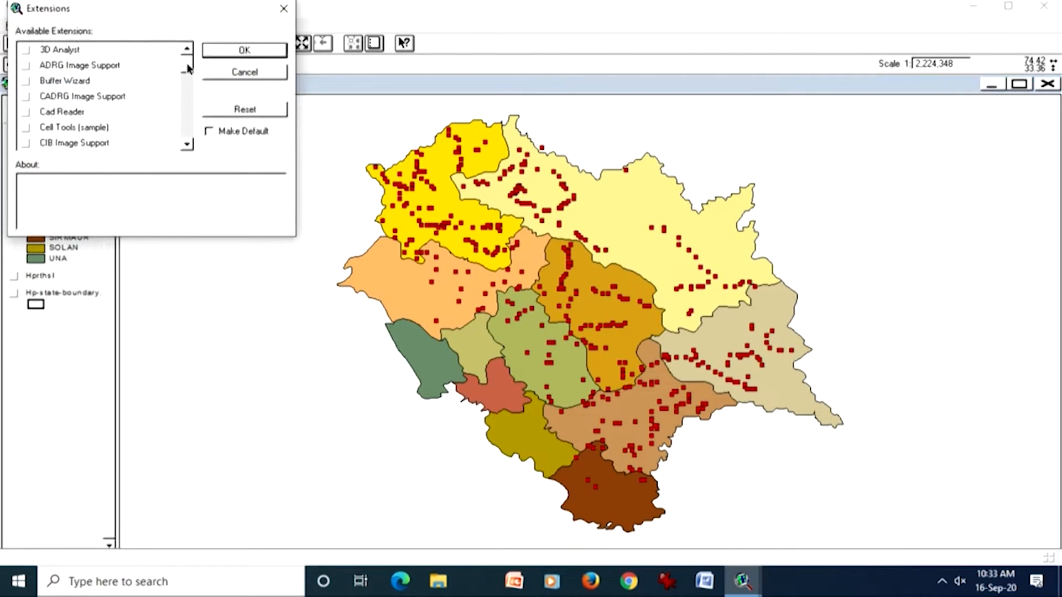
mouse_move(188, 68)
left_mouse_down()
mouse_move(187, 101)
mouse_move(186, 86)
left_mouse_up()
left_click(25, 65)
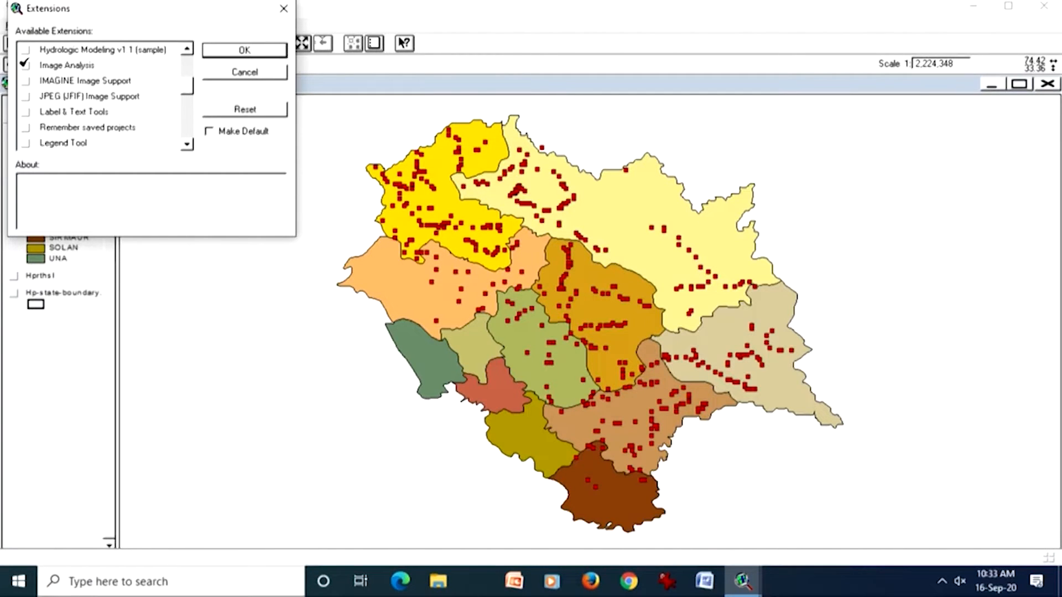
Step: Select the Spatial Analyst extension as well and load the chosen extensions
left_click_drag(189, 87, 188, 141)
left_click(188, 51)
left_click(188, 51)
left_click(188, 51)
left_click(188, 51)
left_click(188, 49)
left_click(188, 49)
left_click(188, 50)
left_click(27, 81)
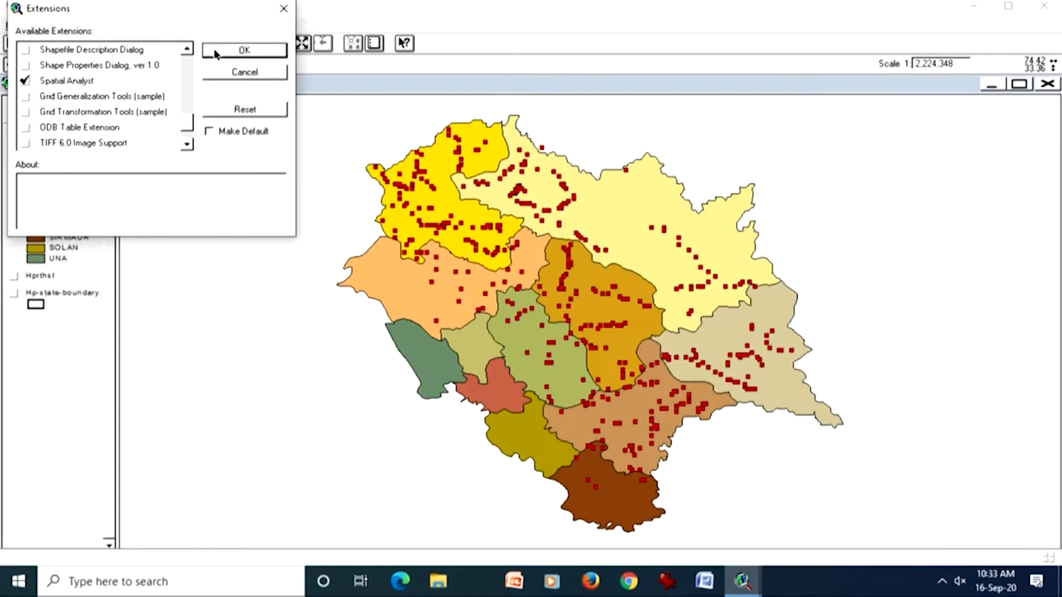
left_click(245, 50)
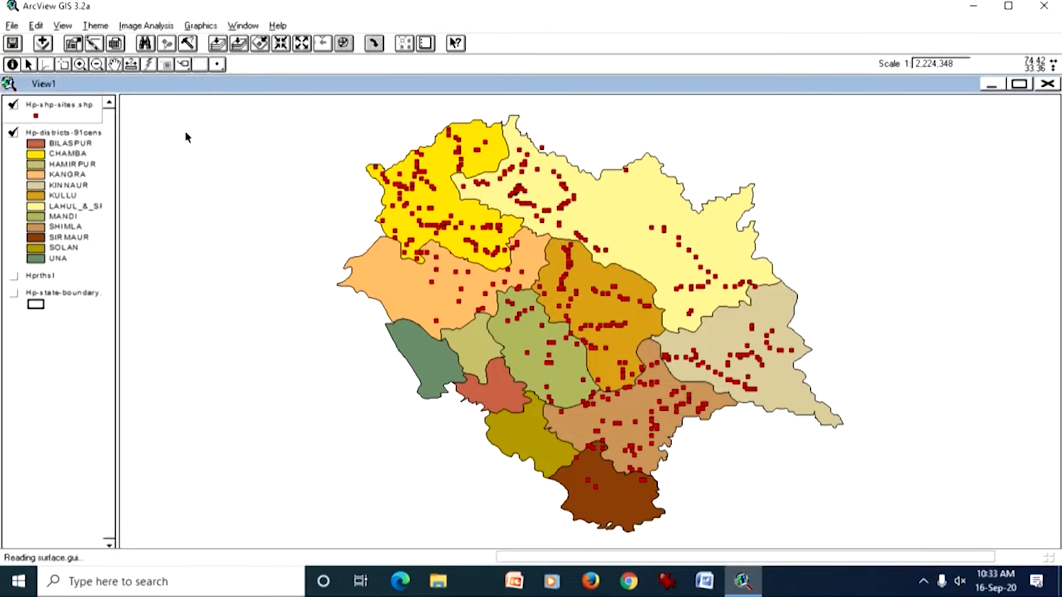
Step: Start adding a theme to the view with Grid Data Source as the data source type
left_click(44, 44)
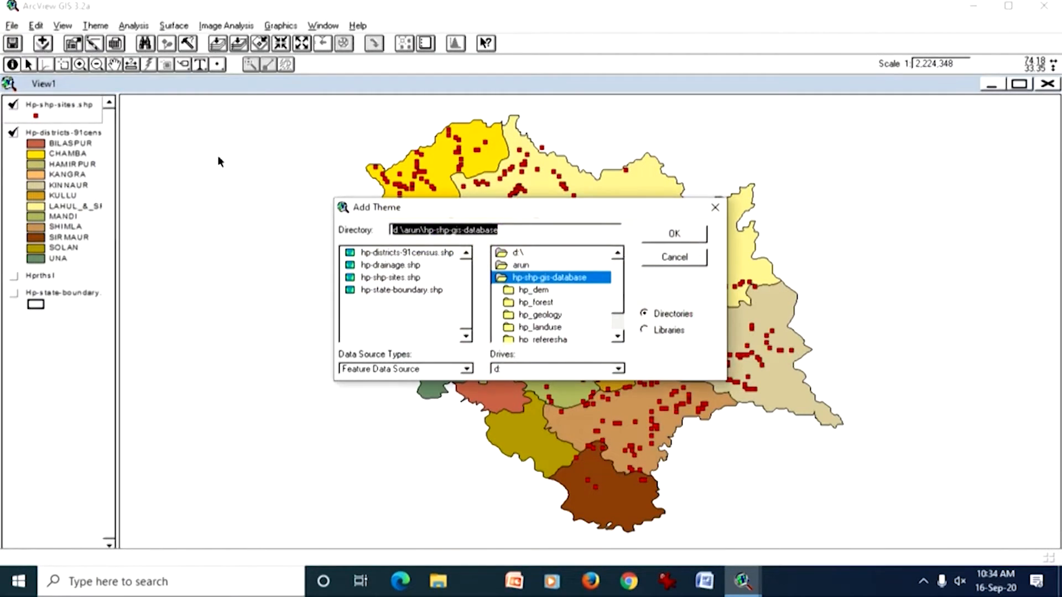
left_click(390, 369)
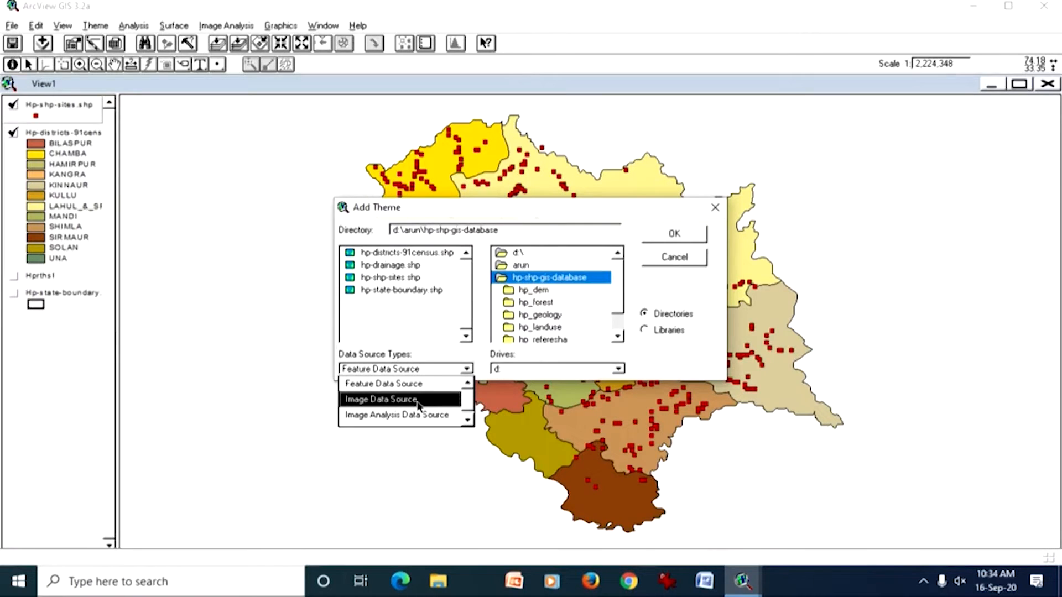
left_click(468, 420)
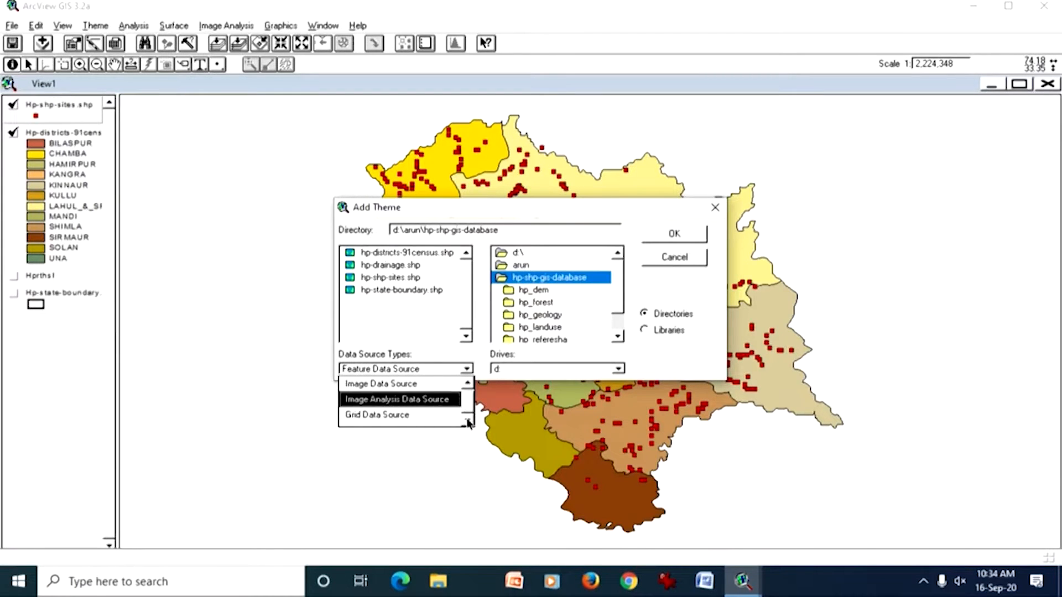
left_click(425, 416)
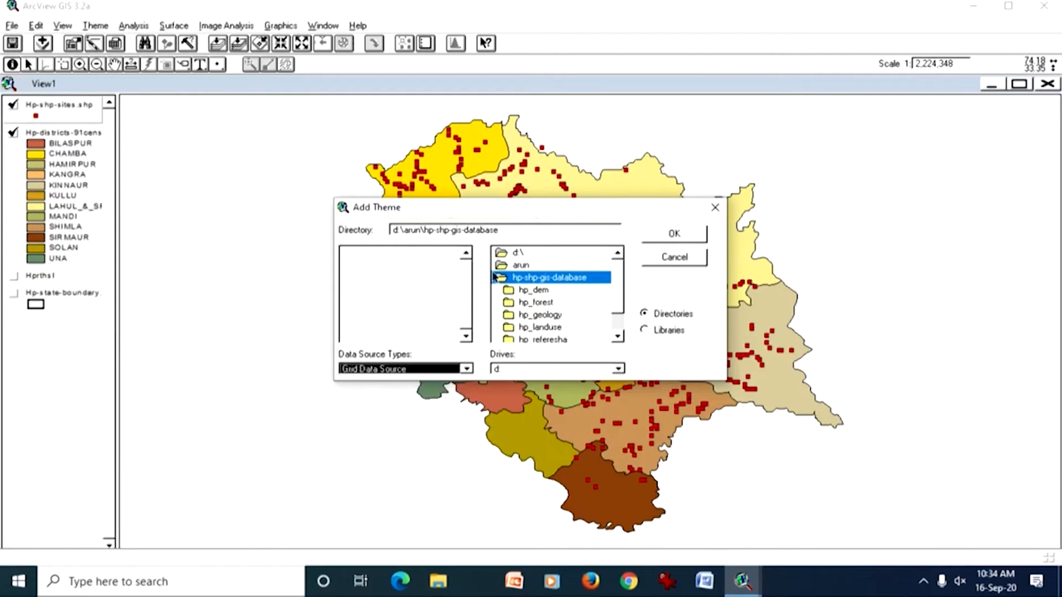
Step: Add the elevgrd grid from c:\esri\av_gis30\avtutor\spatial to the view
left_click(506, 371)
left_click(507, 390)
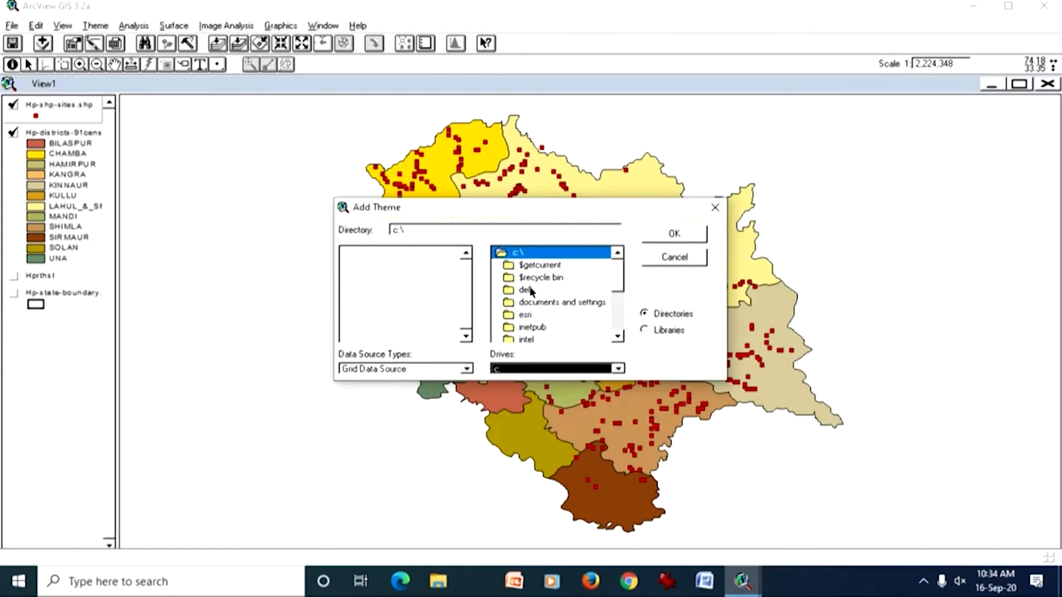
left_click(534, 326)
left_click(531, 316)
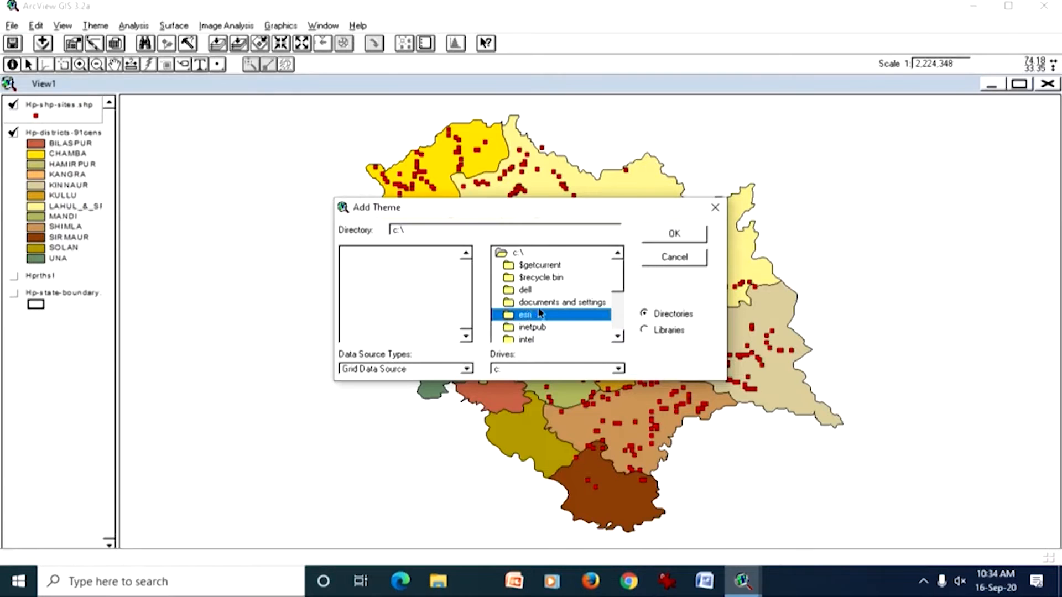
mouse_move(615, 287)
left_mouse_down()
mouse_move(615, 301)
mouse_move(610, 289)
left_mouse_up()
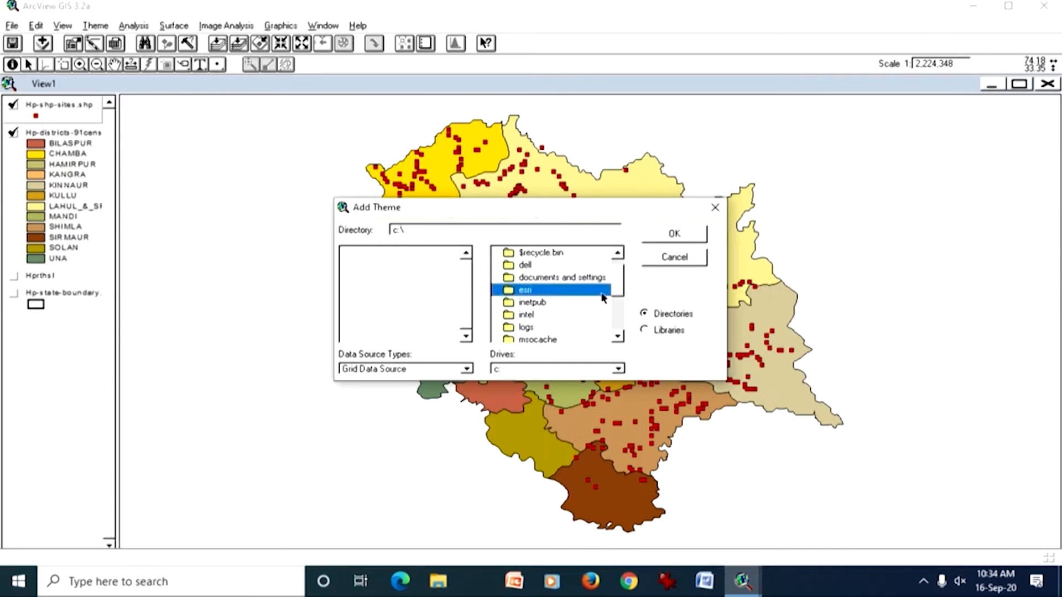
double_click(525, 288)
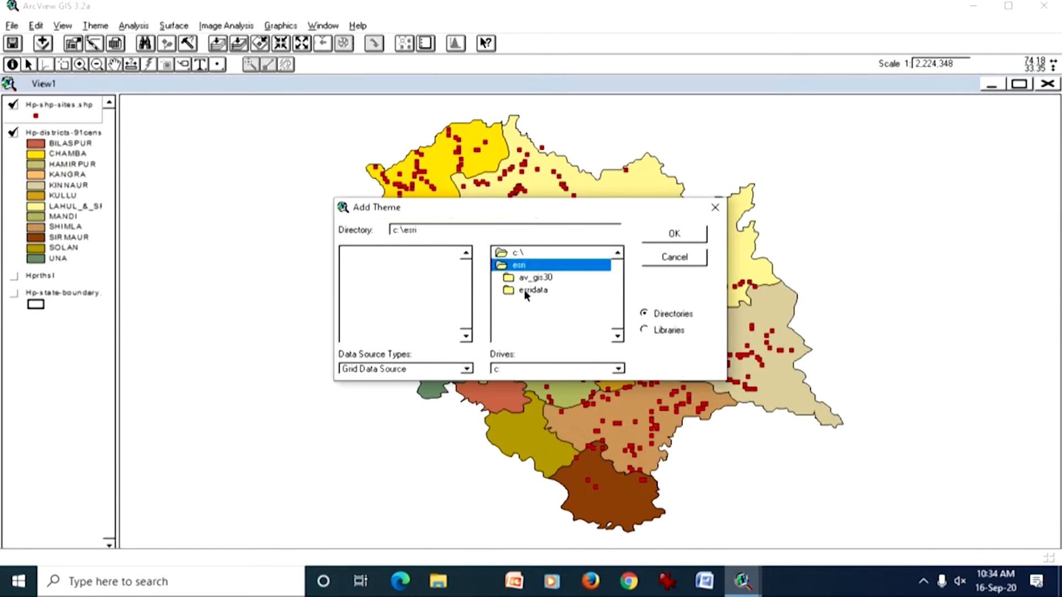
double_click(529, 278)
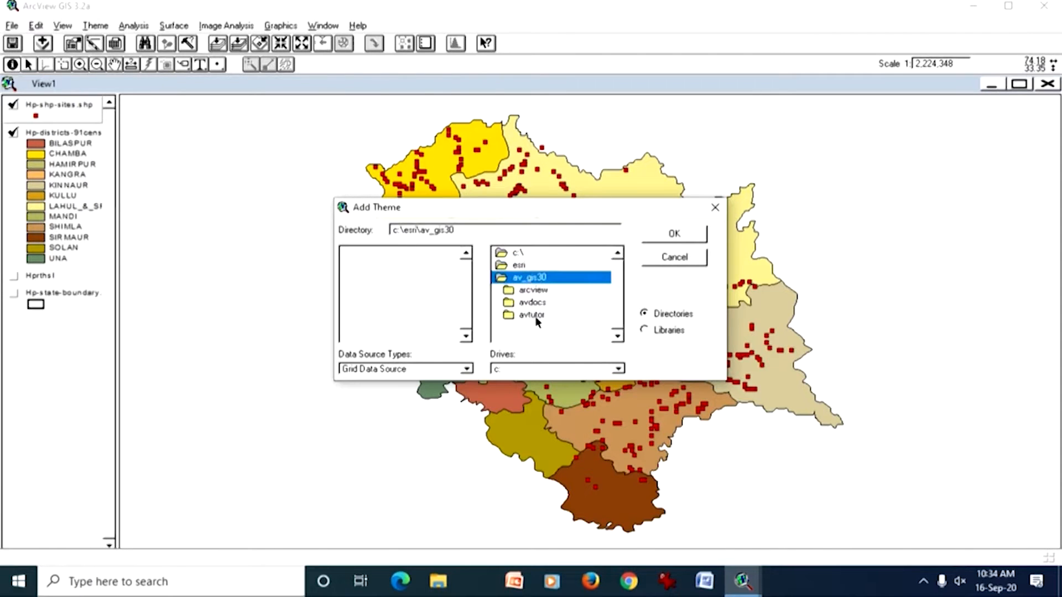
left_click(532, 315)
double_click(532, 315)
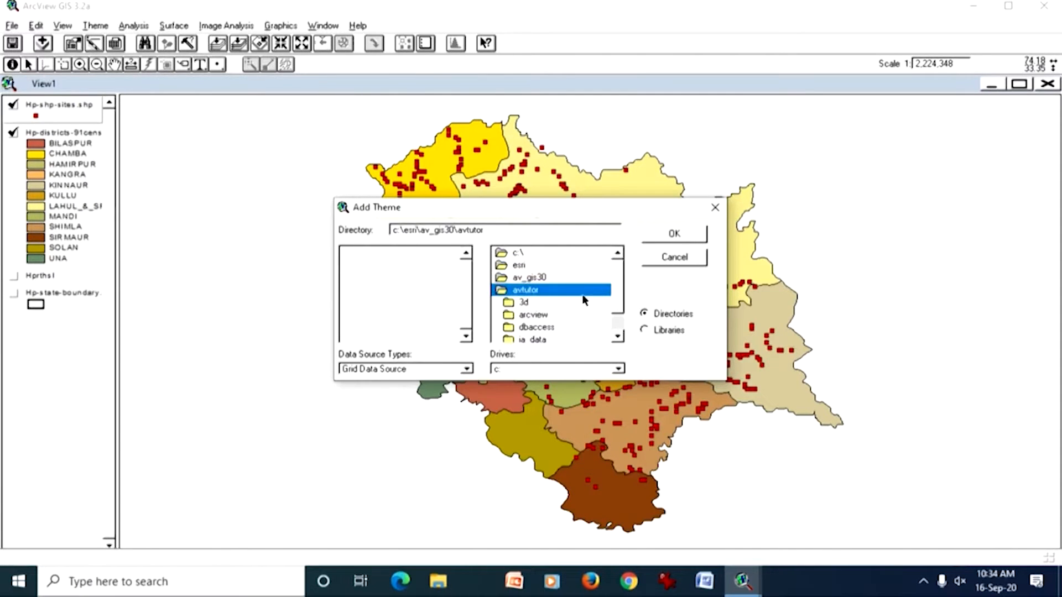
scroll(585, 309, "down", 1)
double_click(539, 330)
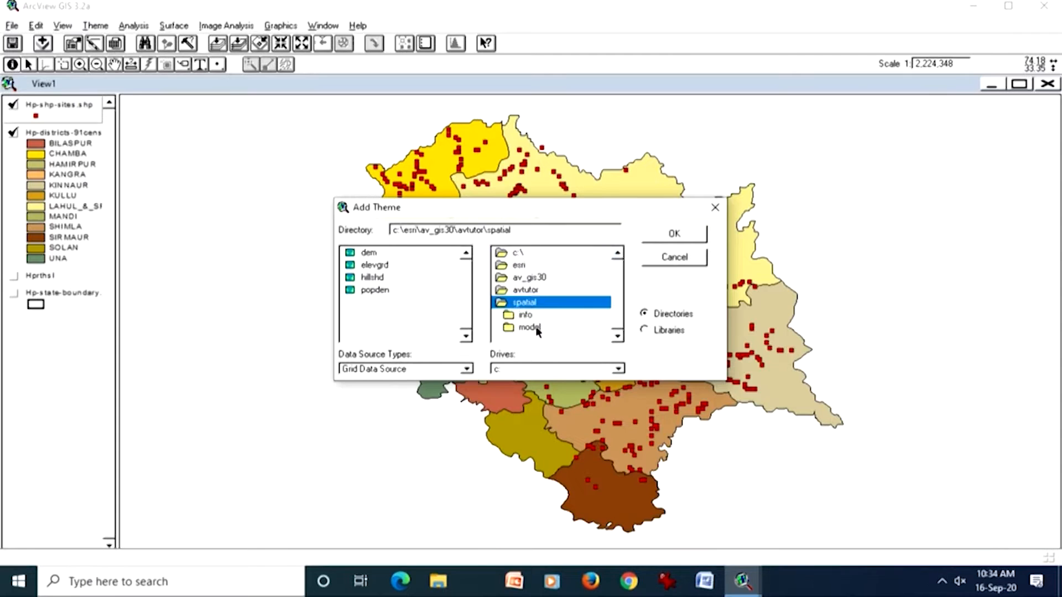
double_click(376, 266)
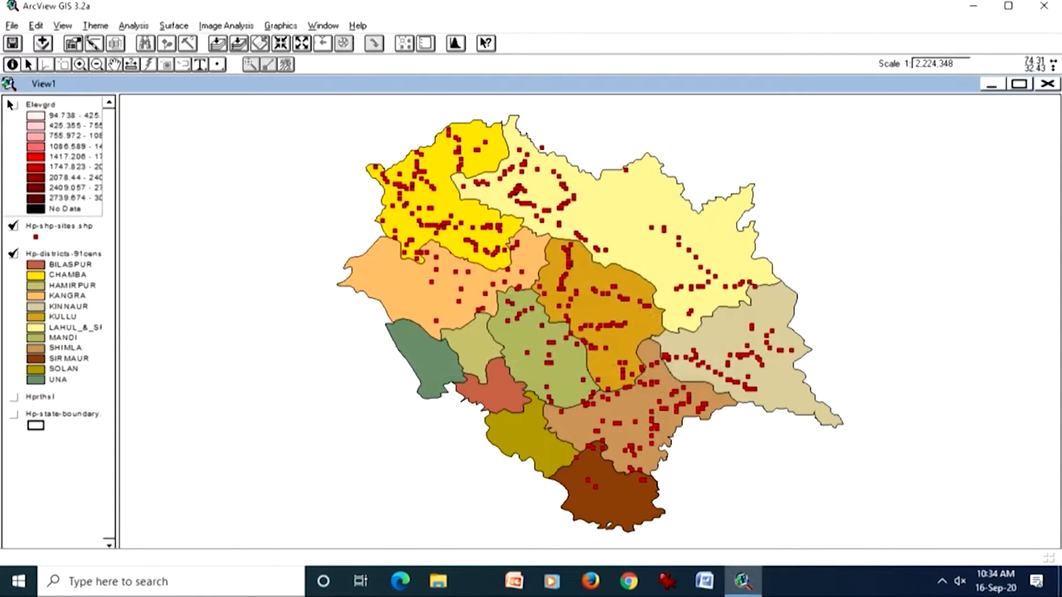
Step: Display only the Elevgrd theme at its full extent and widen the legend area to fit the complete class labels
left_click(13, 104)
left_click(13, 225)
left_click(14, 253)
left_click(236, 44)
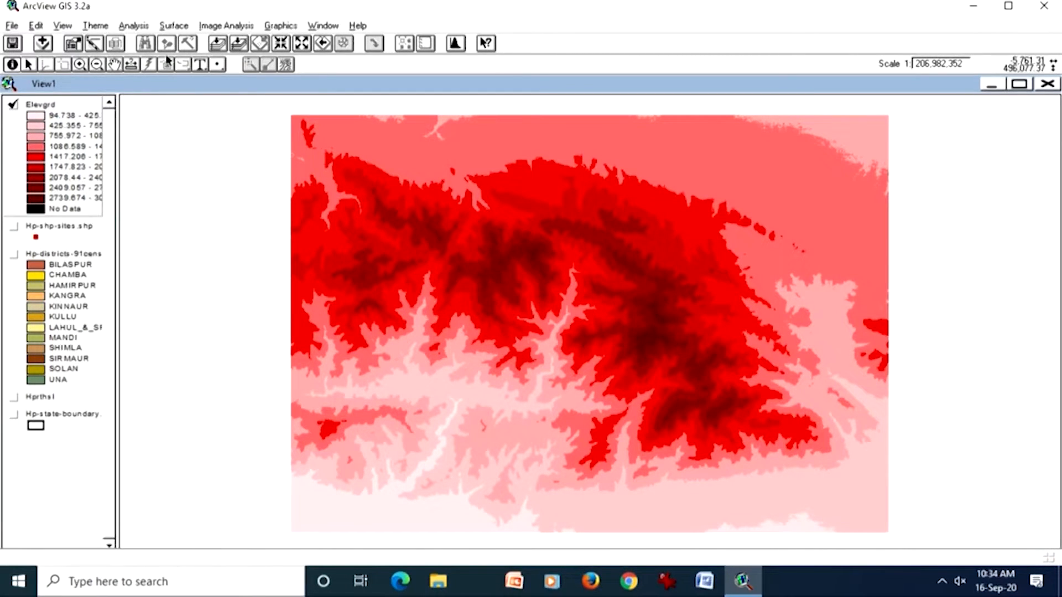
left_click_drag(118, 137, 201, 137)
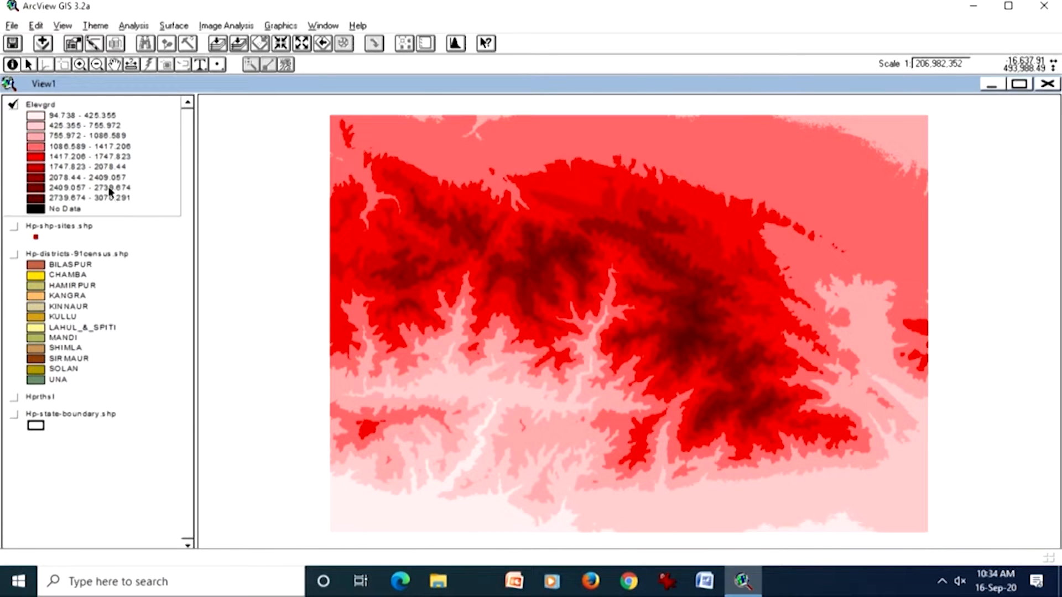
Step: Add and display elevgrd as an Image Data Source theme, and make the classified Elevgrd grid theme active
left_click(42, 46)
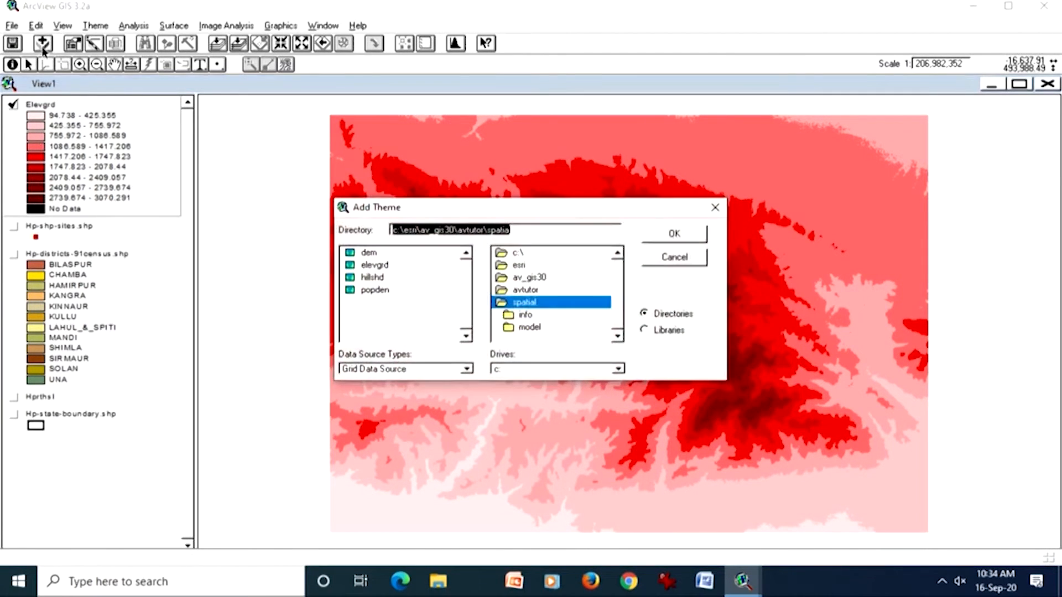
left_click(362, 369)
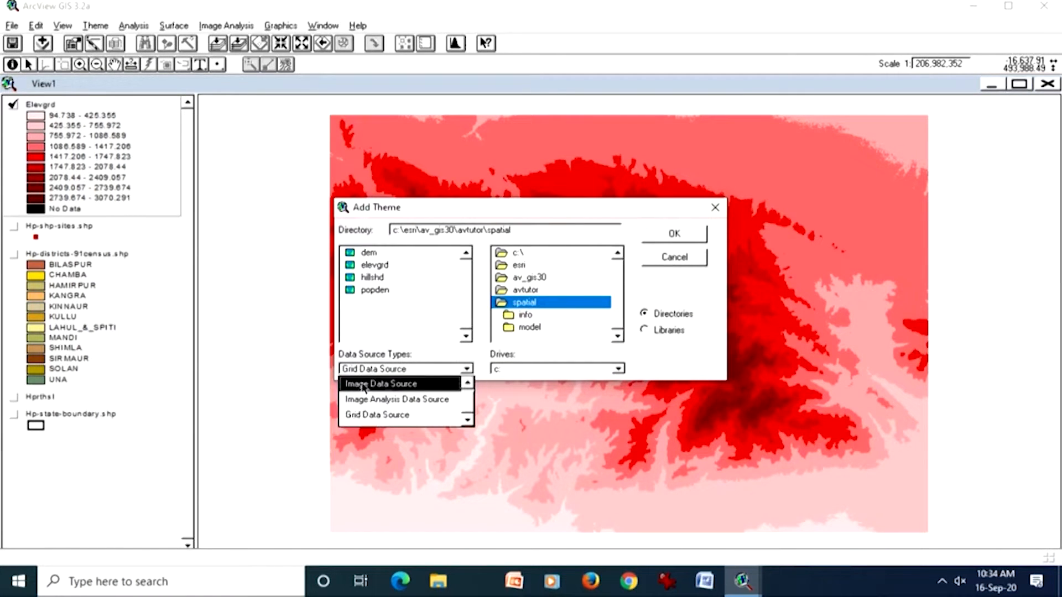
left_click(362, 387)
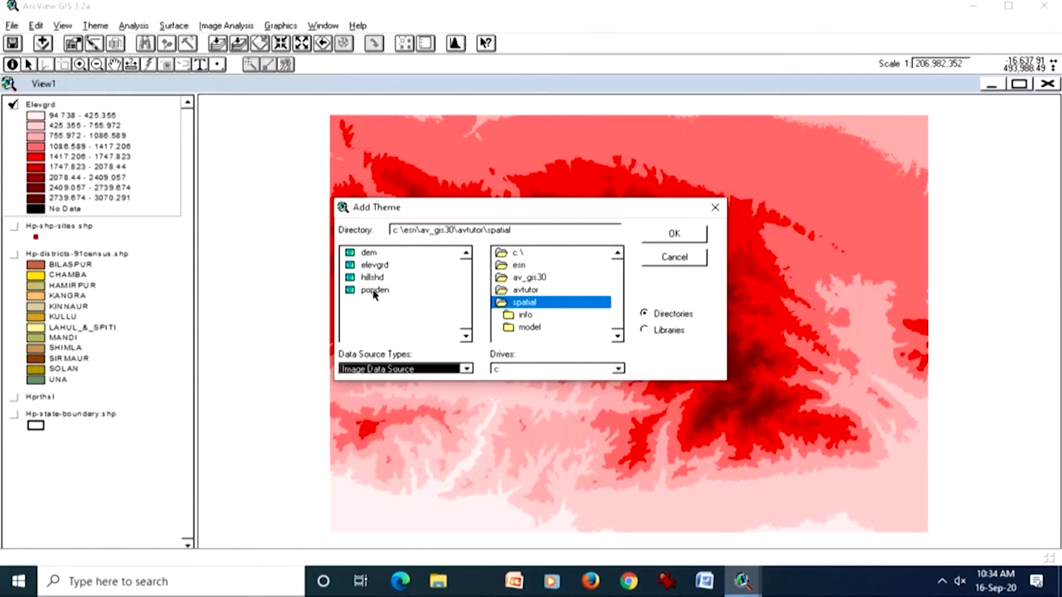
left_click(370, 266)
left_click(663, 233)
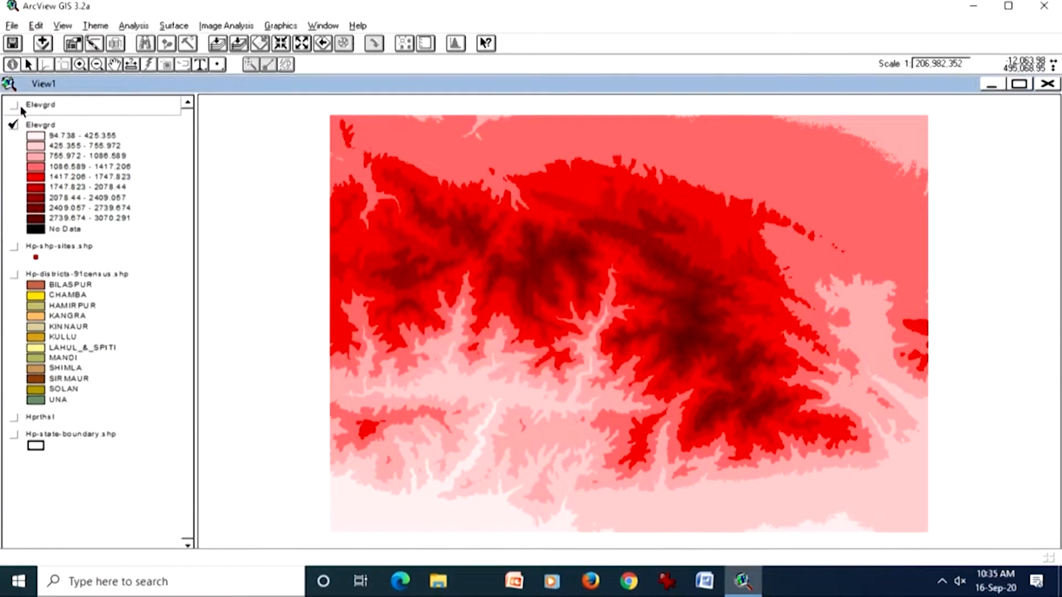
left_click(14, 104)
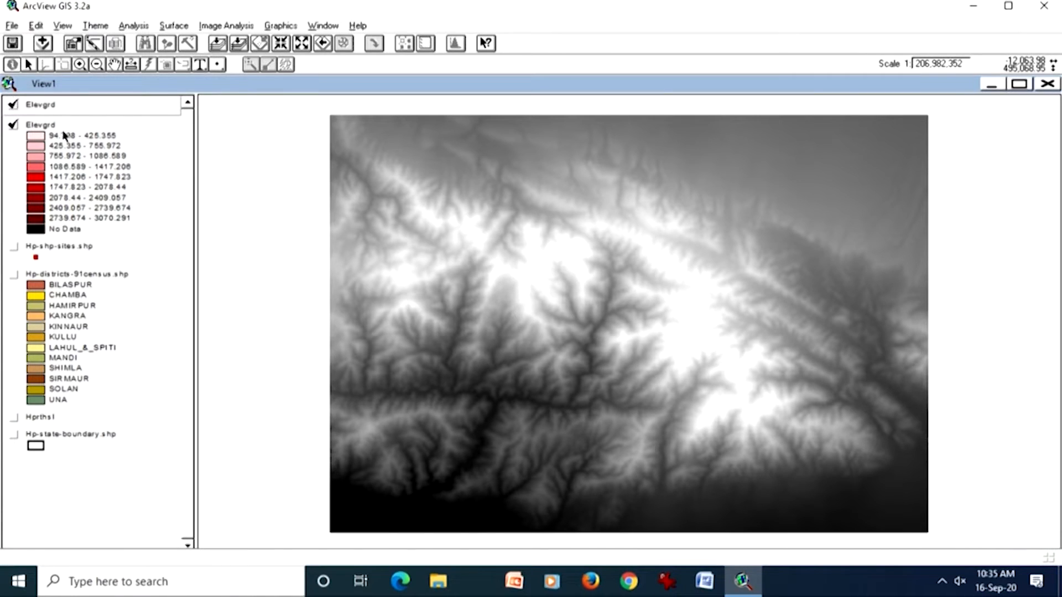
left_click(68, 146)
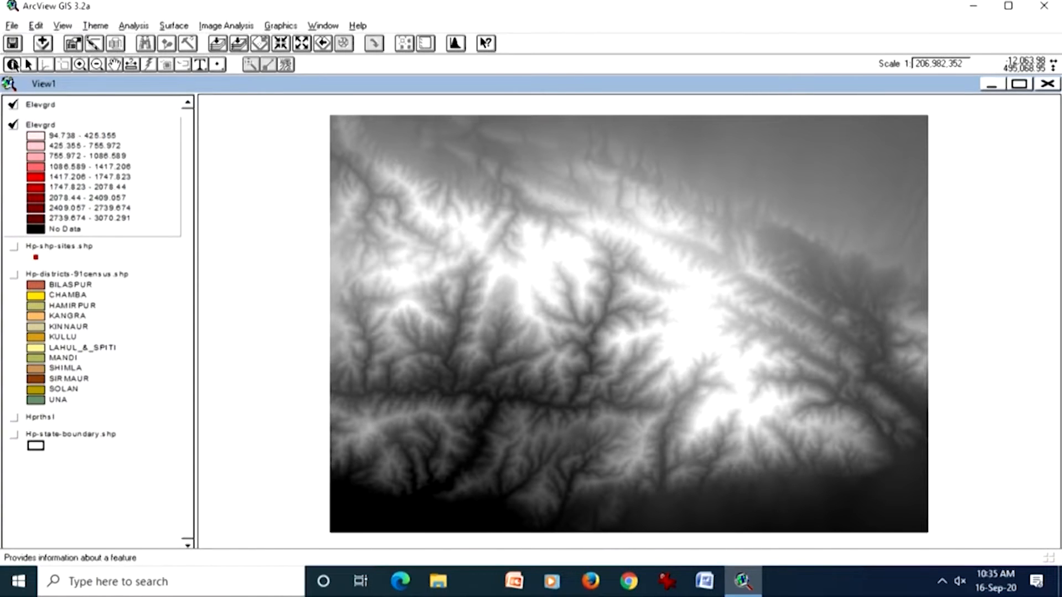
Step: Hide the Elevgrd image theme and identify the values of two adjacent Elevgrd grid cells on either side of a class boundary
left_click(14, 104)
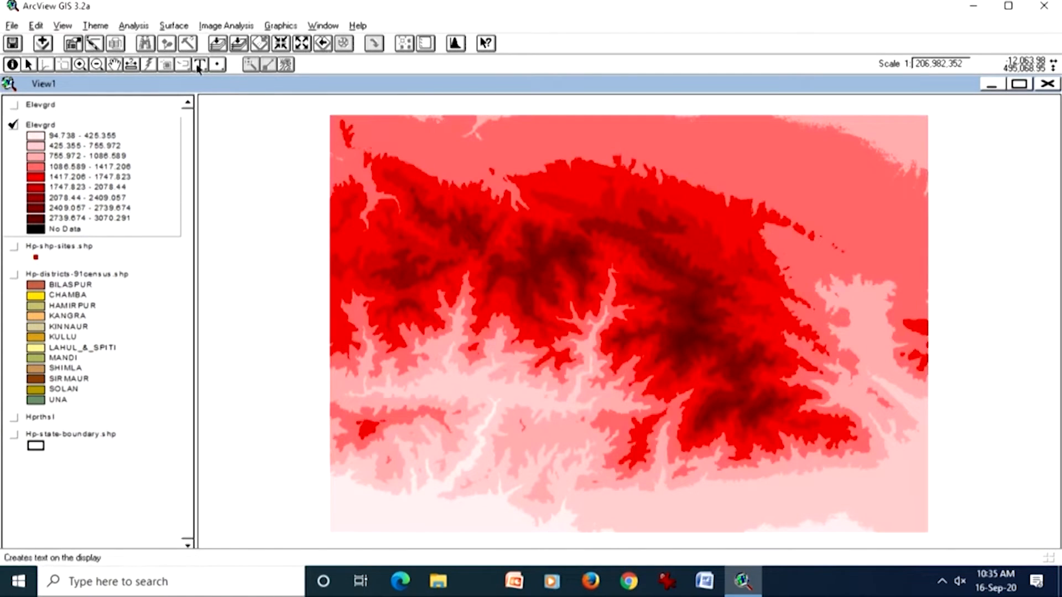
left_click(86, 65)
left_click_drag(585, 317, 628, 360)
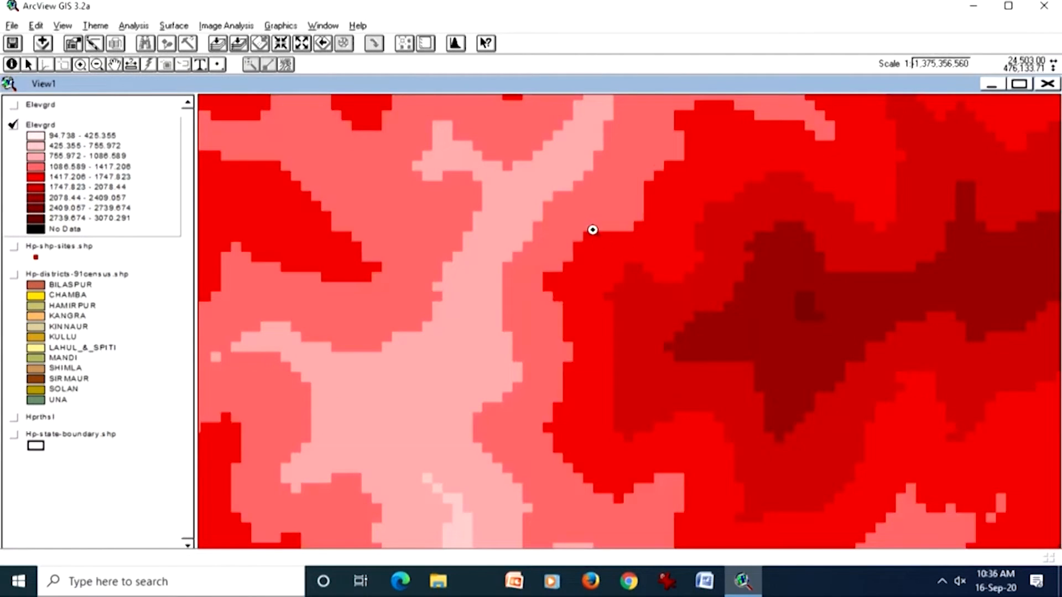
left_click_drag(528, 196, 681, 331)
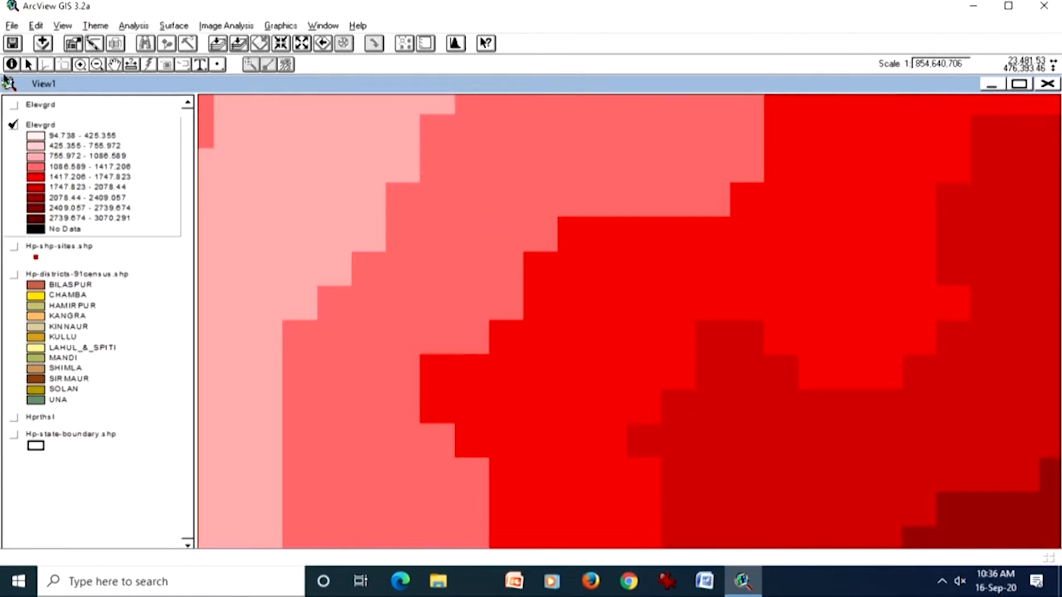
left_click(12, 65)
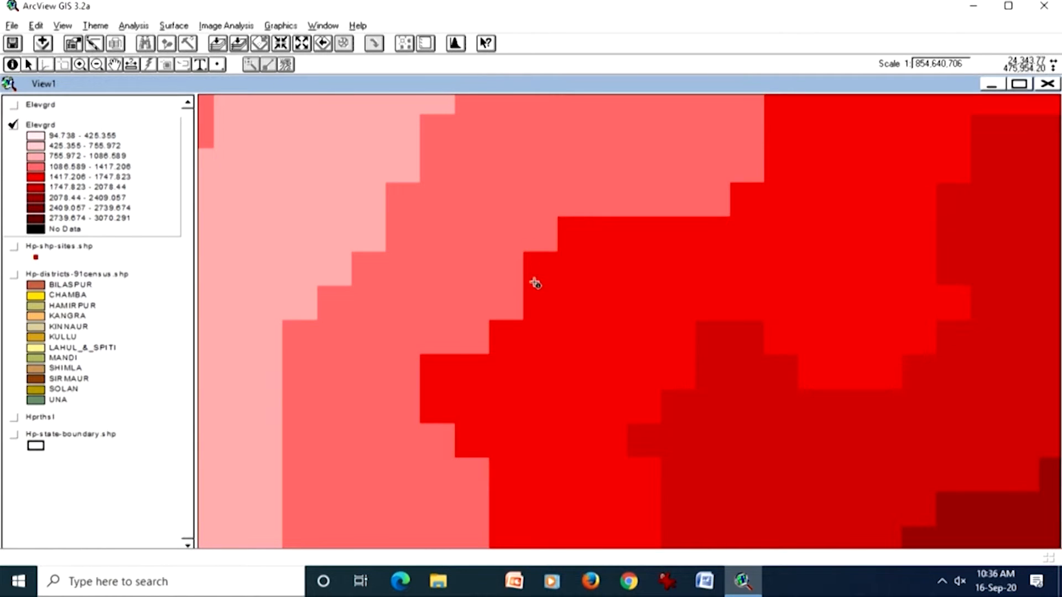
left_click(641, 443)
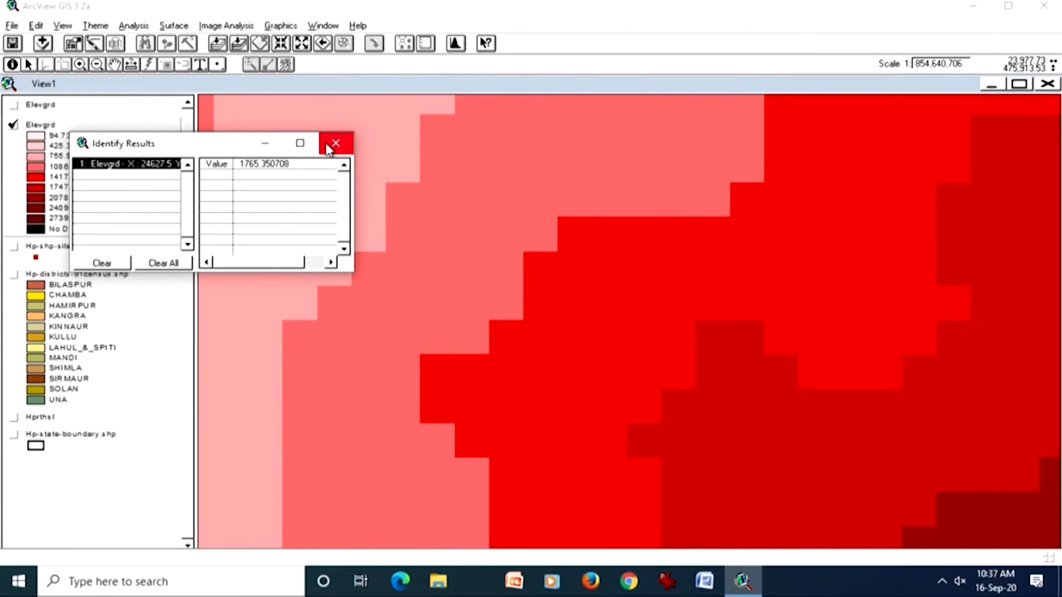
left_click(642, 436)
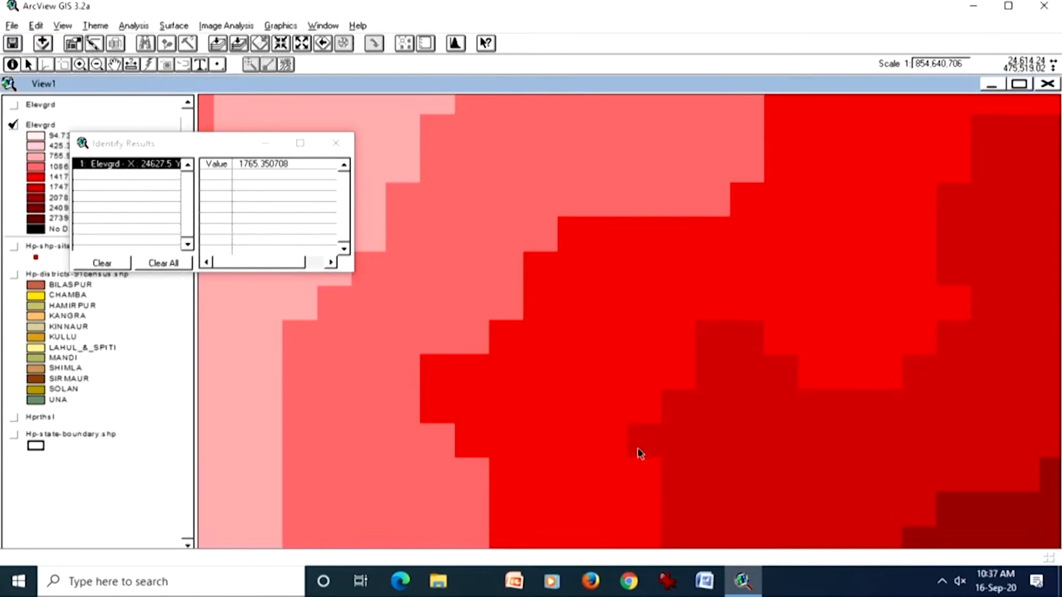
left_click(637, 417)
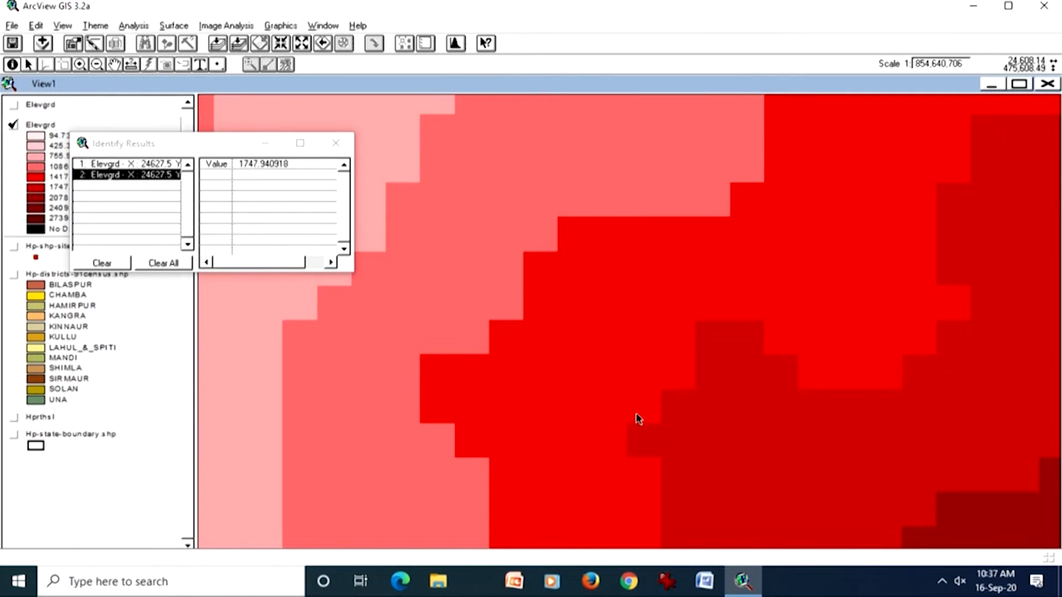
Step: Query a single projecting Elevgrd cell up close, close the identify results and return to the theme's full extent
left_click_drag(607, 406, 688, 476)
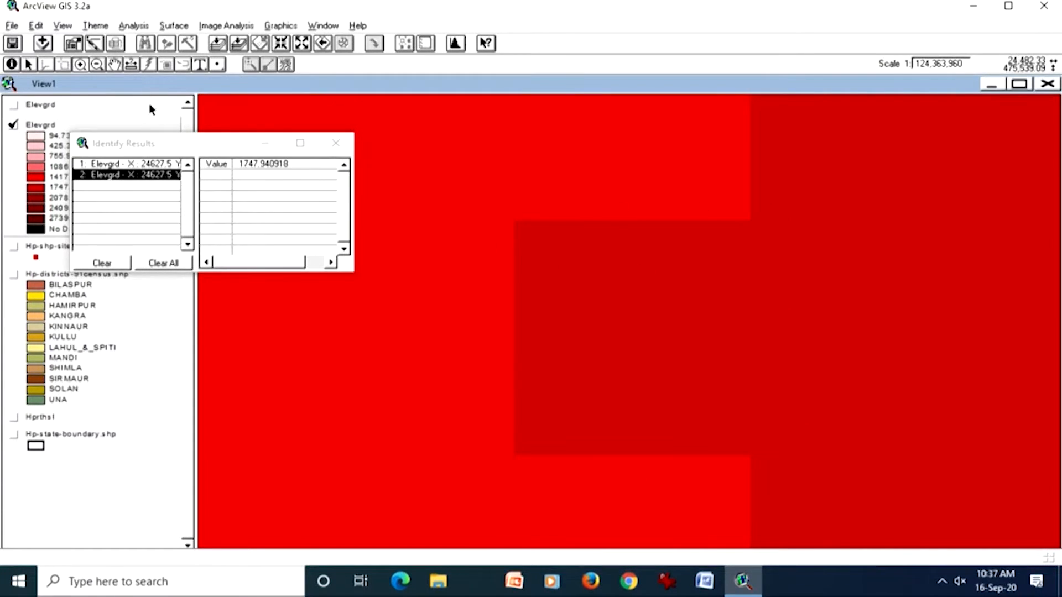
left_click(12, 64)
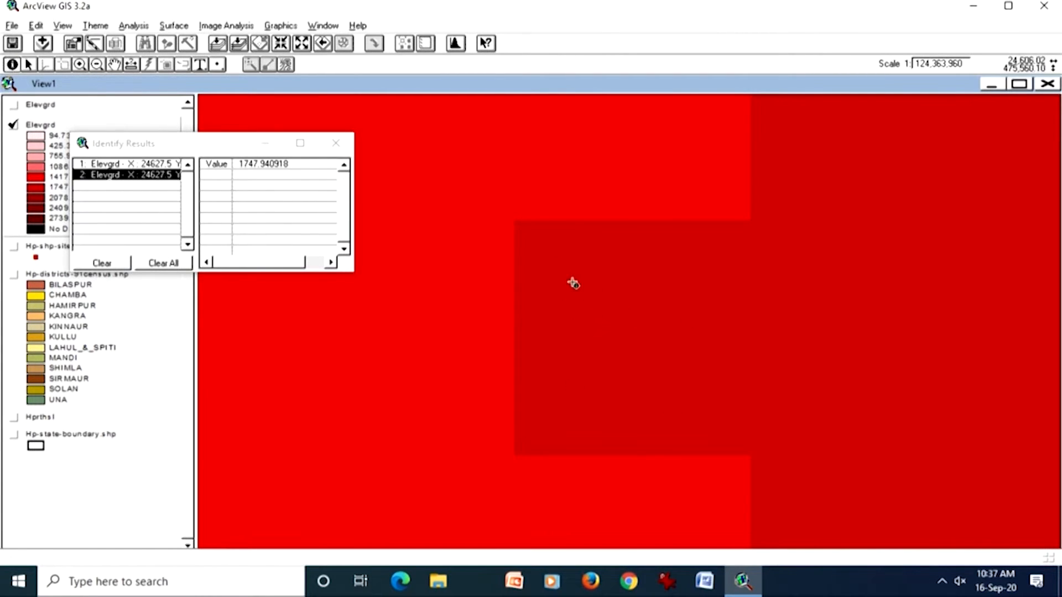
left_click(572, 283)
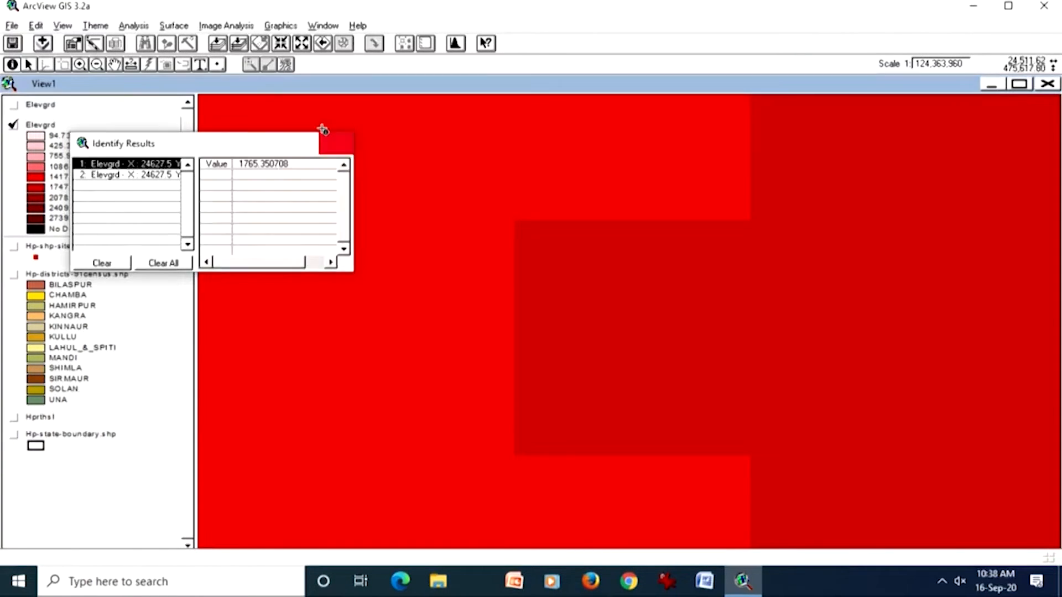
left_click(336, 145)
left_click(239, 43)
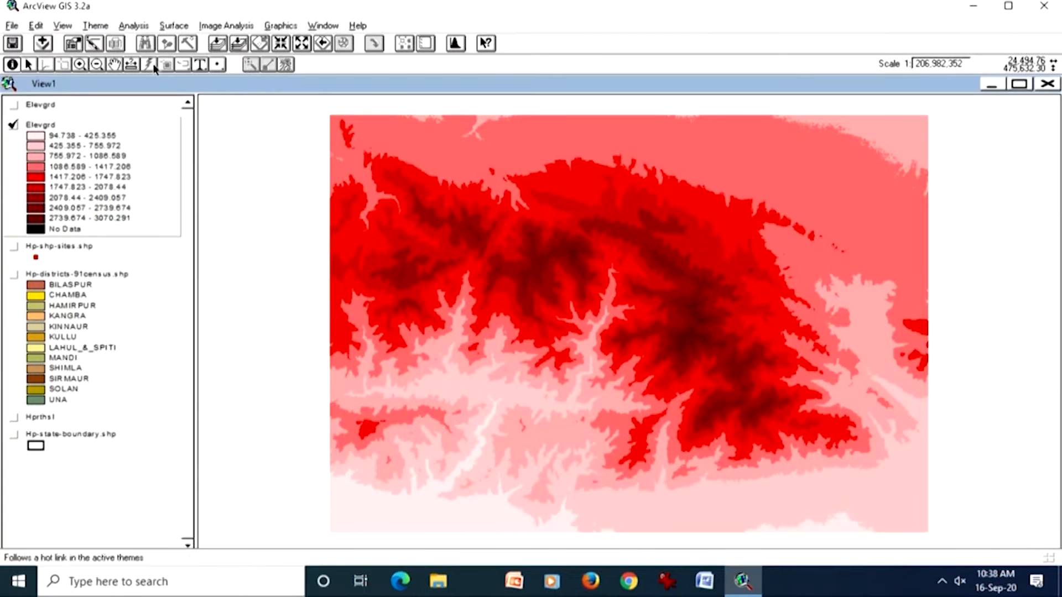
Step: Start adding a theme with Image Analysis Data Source as the data source type and open the c:\esri directory
left_click(44, 44)
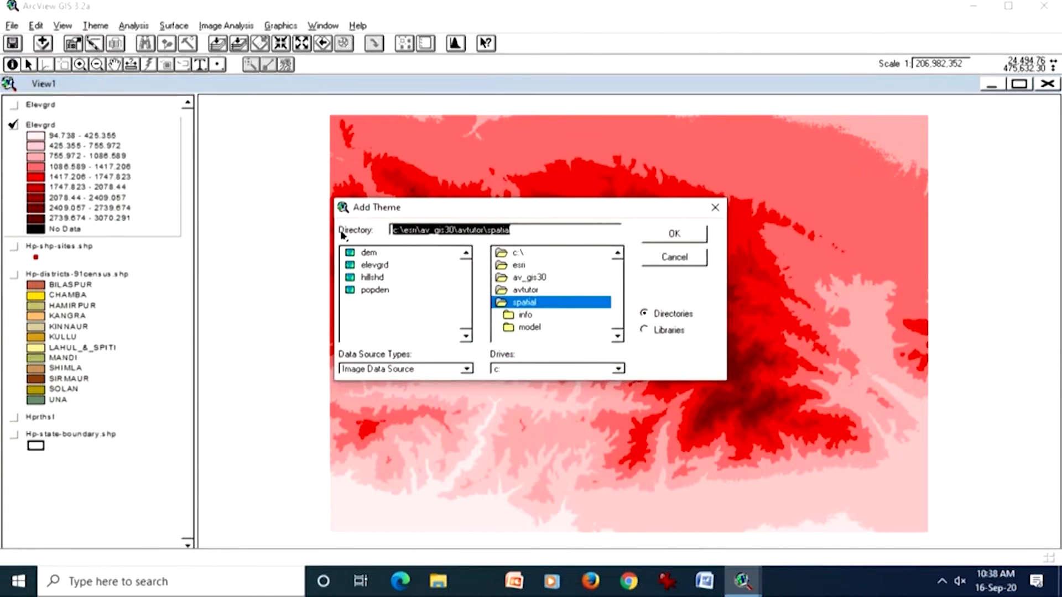
left_click(414, 369)
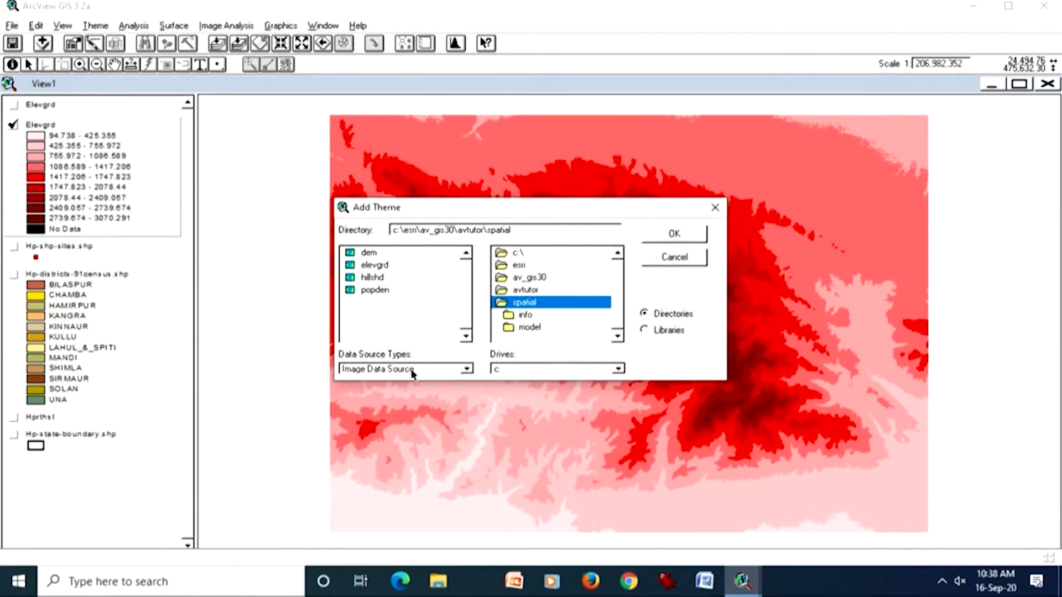
left_click(438, 419)
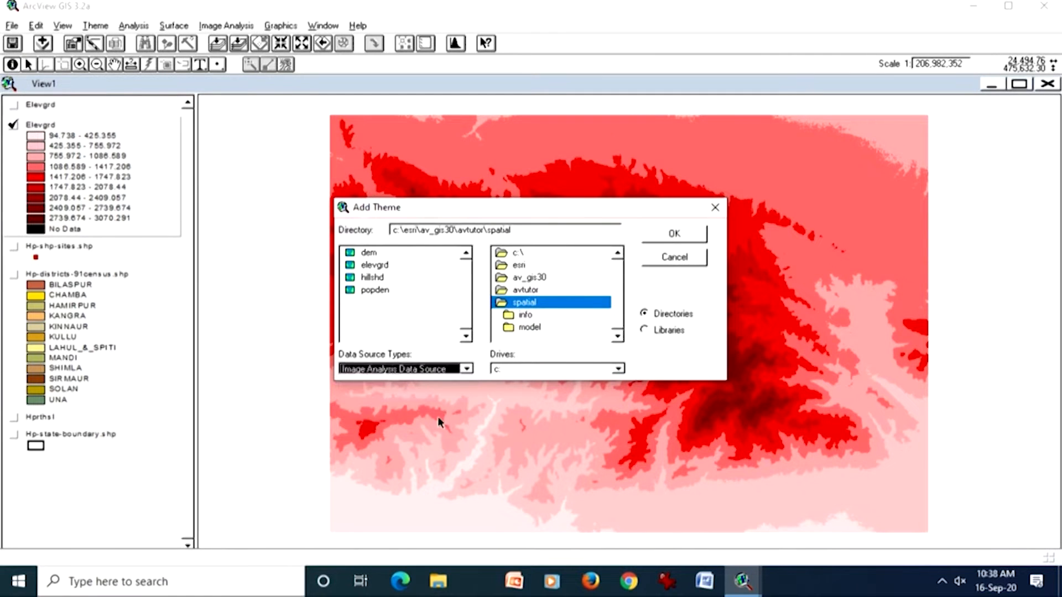
left_click(520, 291)
double_click(519, 266)
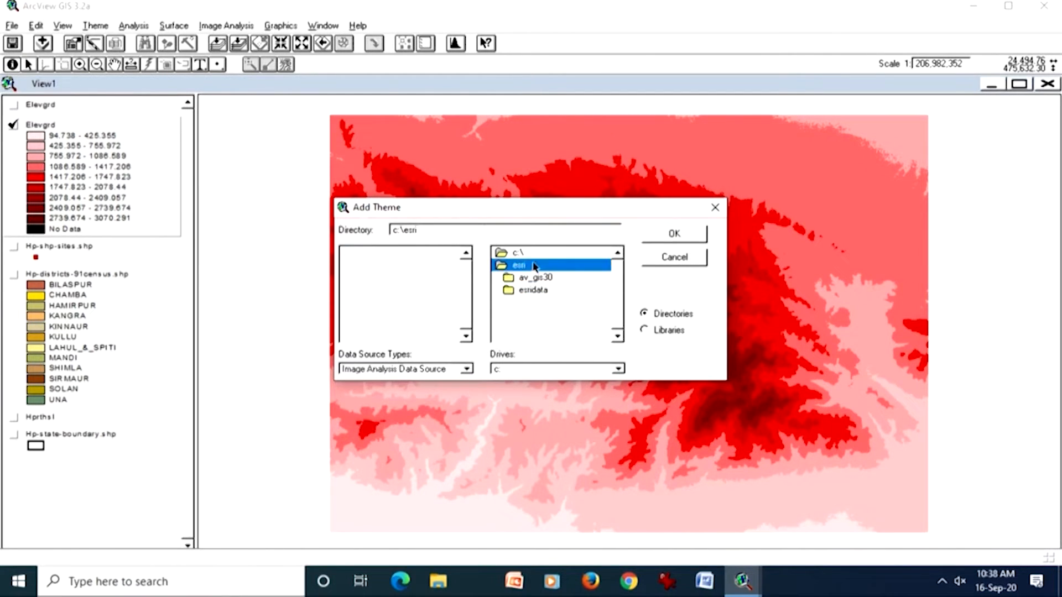
double_click(545, 293)
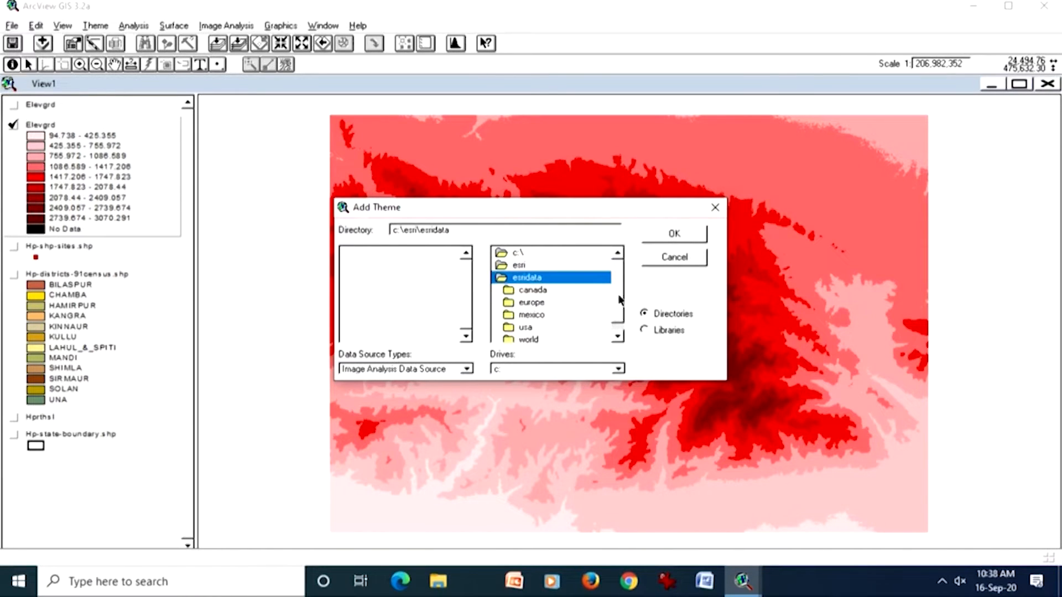
scroll(613, 326, "down", 1)
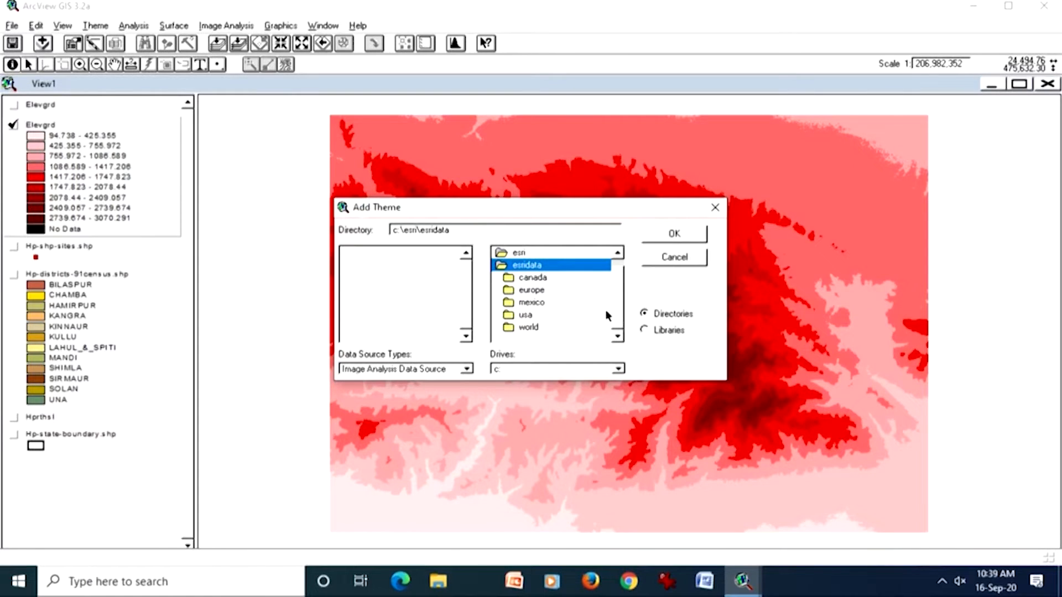
double_click(519, 252)
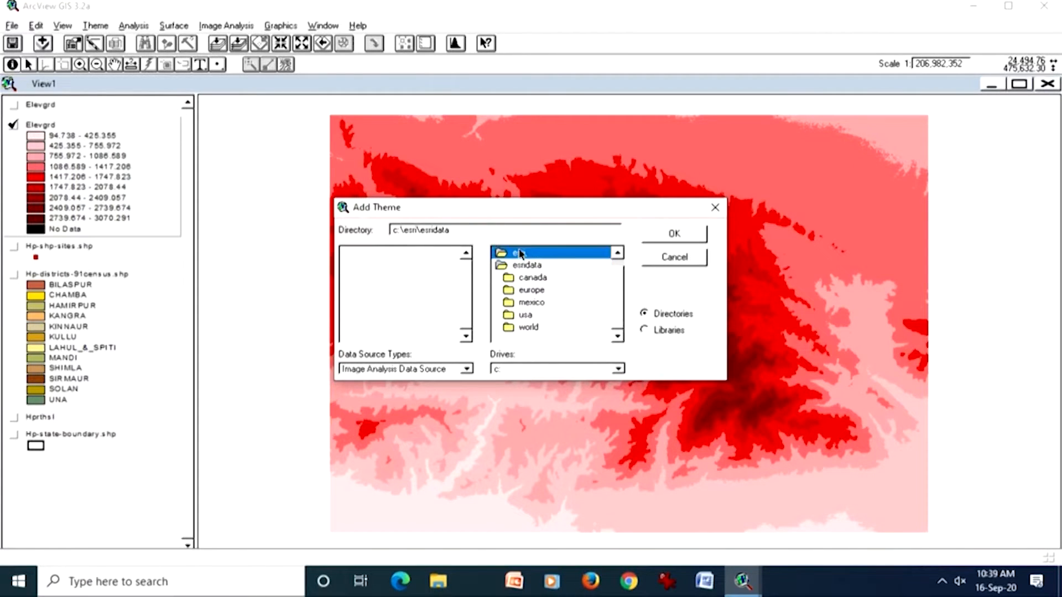
Step: Add moscow_spot.tif from c:\esri\av_gis30\avtutor\ia_data and display it at its full extent
double_click(537, 278)
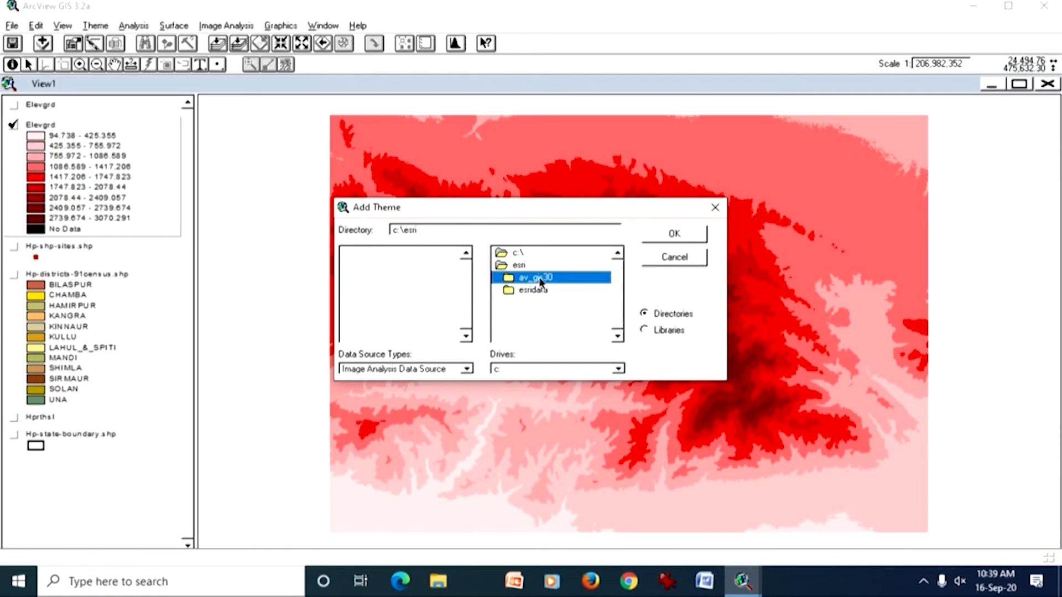
double_click(530, 315)
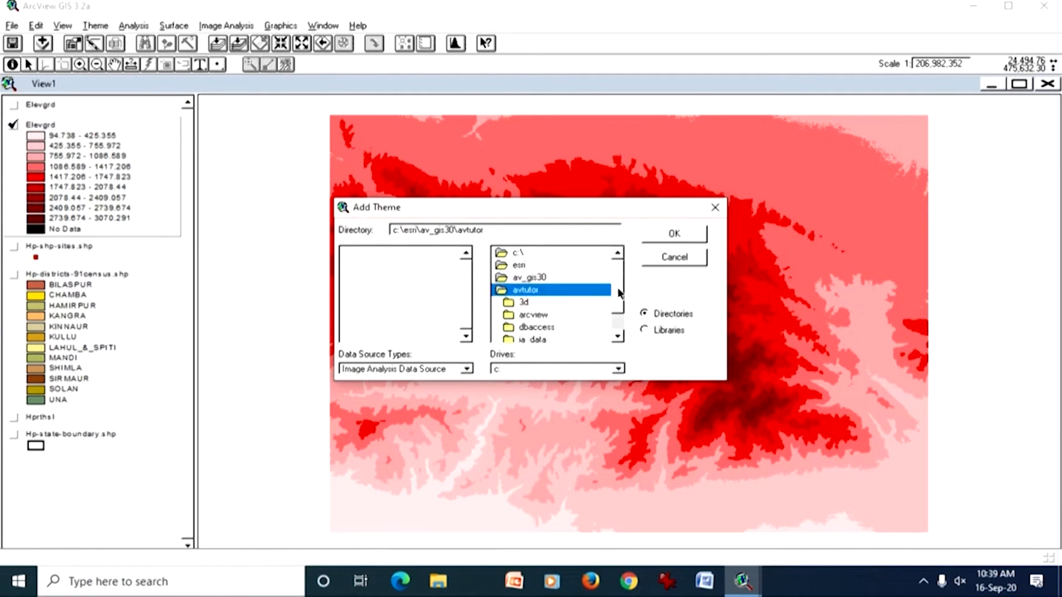
left_click(617, 288)
double_click(545, 303)
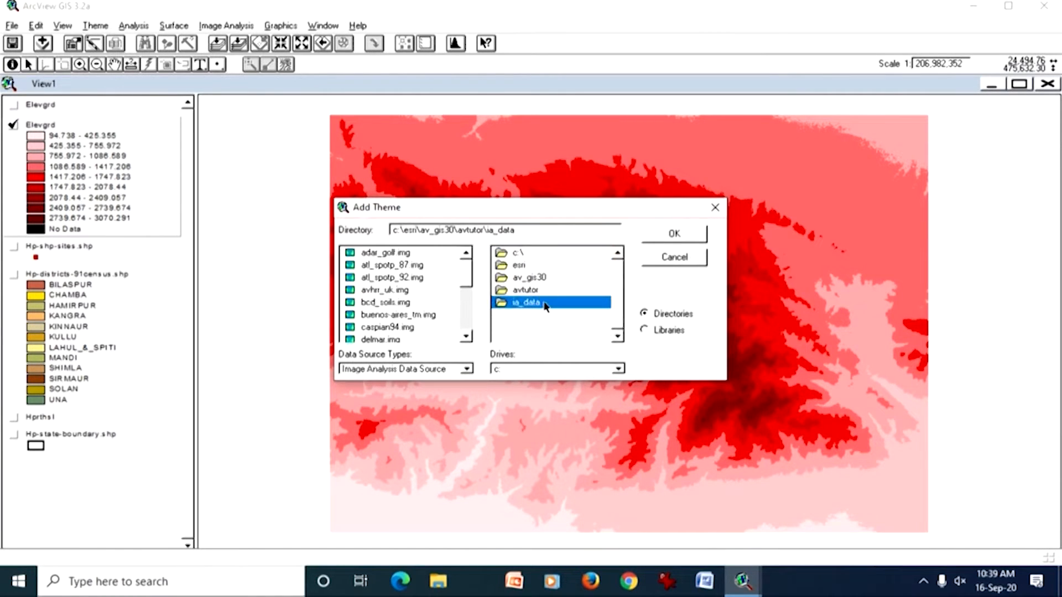
scroll(465, 276, "down", 4)
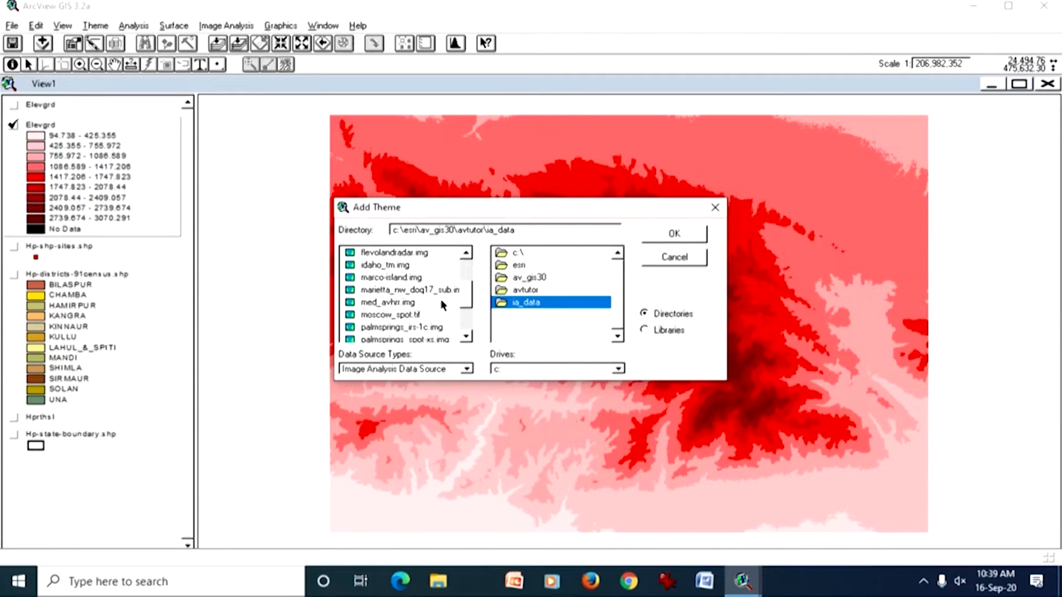
double_click(416, 315)
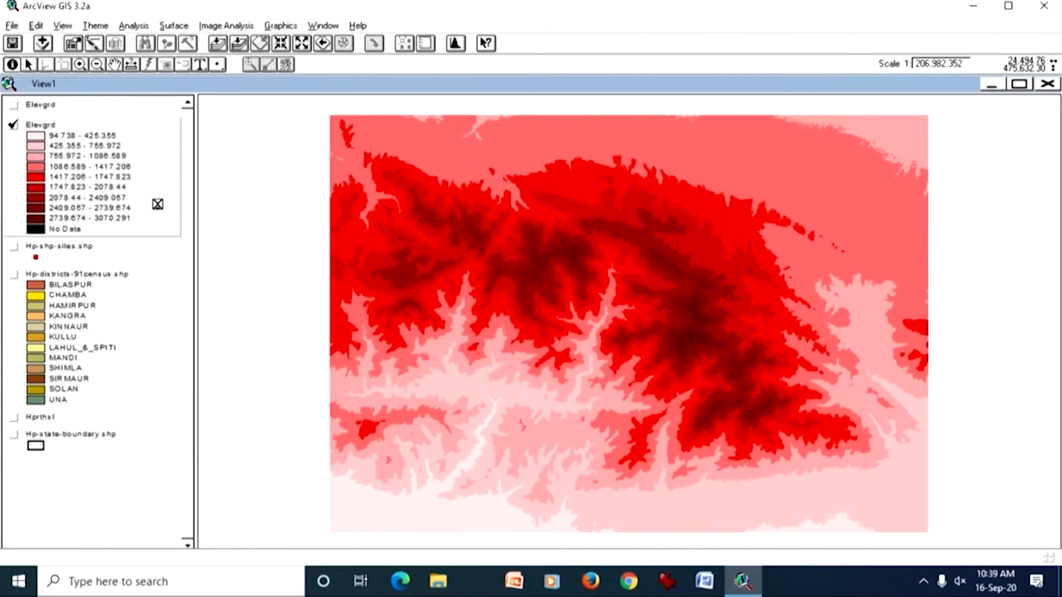
left_click(14, 105)
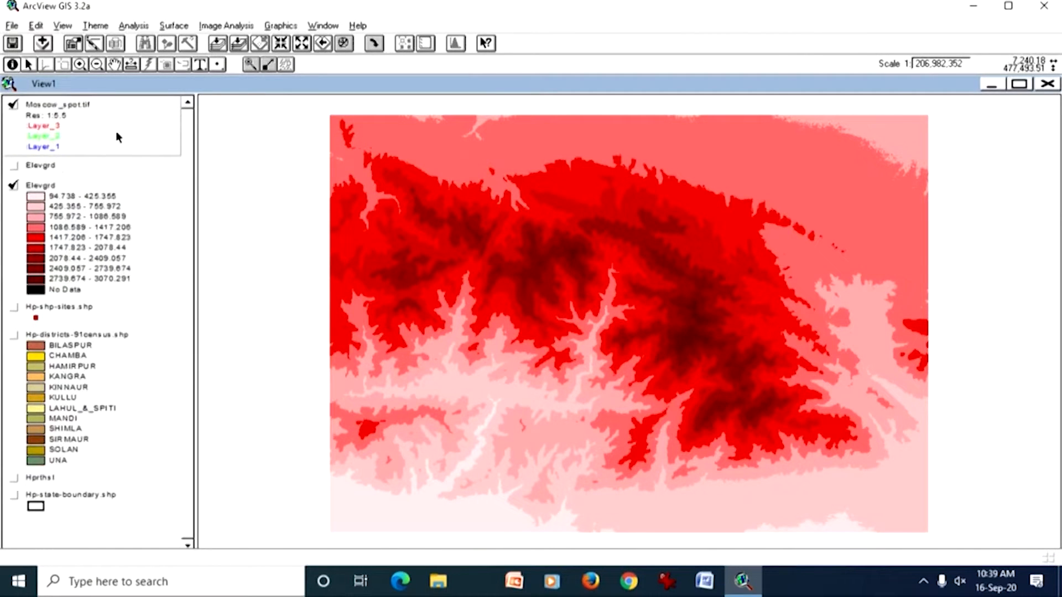
left_click(238, 44)
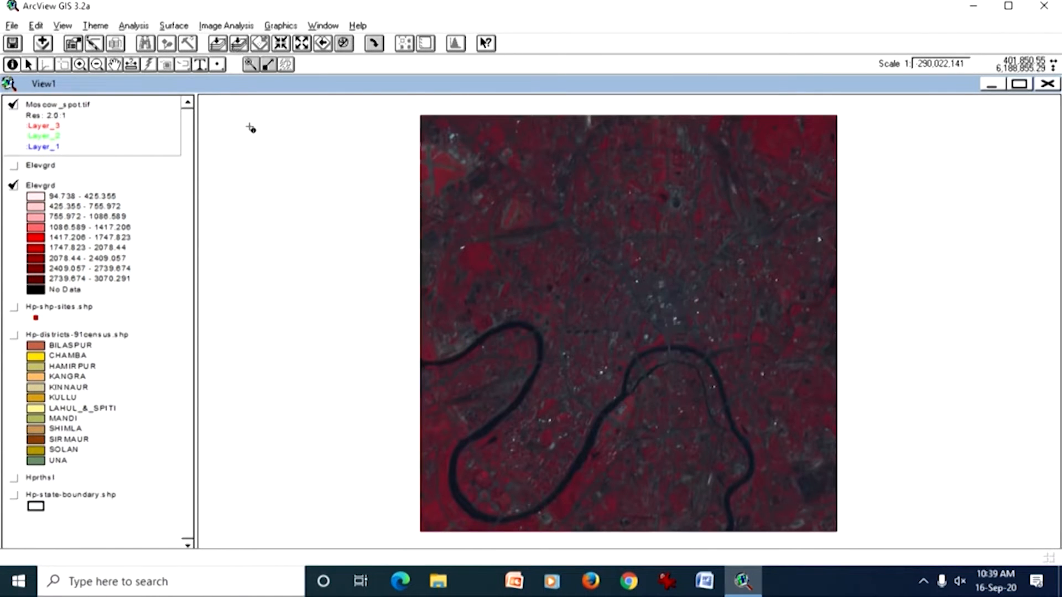
Step: Apply a Standard Deviations stretch to the Moscow_spot.tif theme in the Legend Editor and close the editor
double_click(124, 112)
left_click_drag(154, 42, 332, 99)
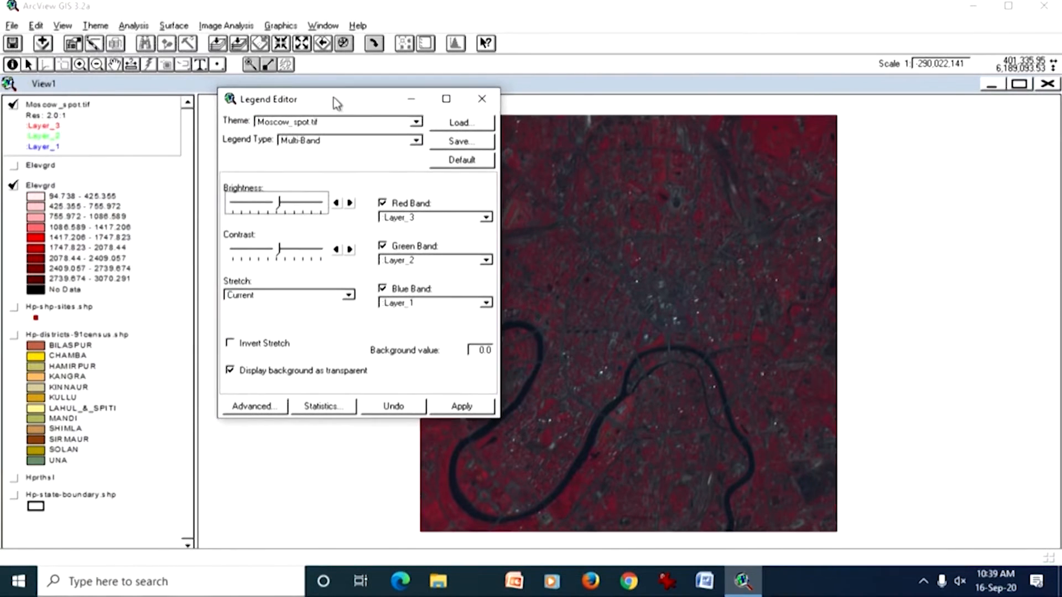
left_click(349, 295)
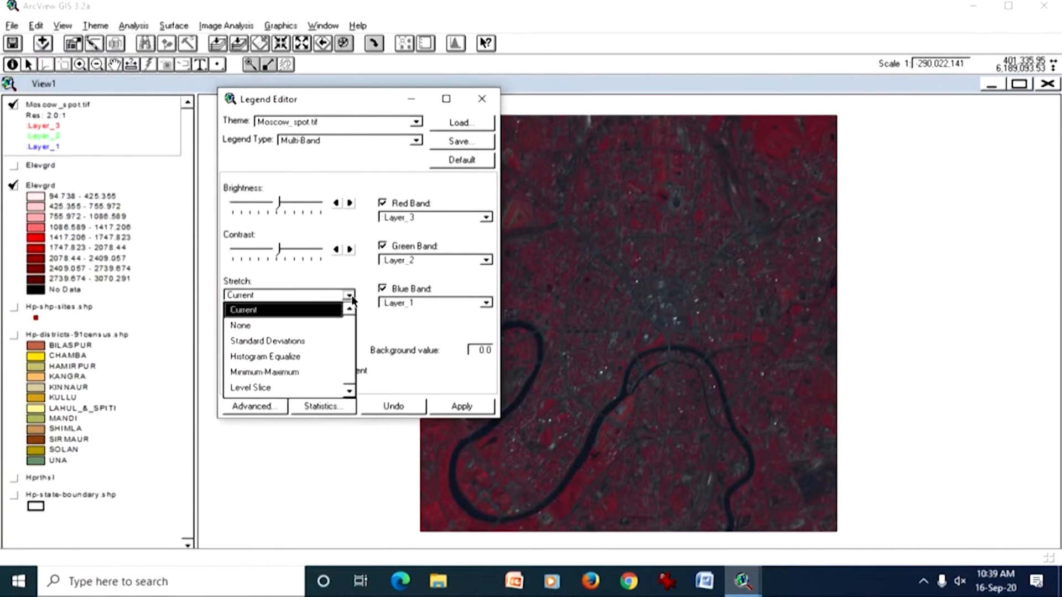
left_click(324, 341)
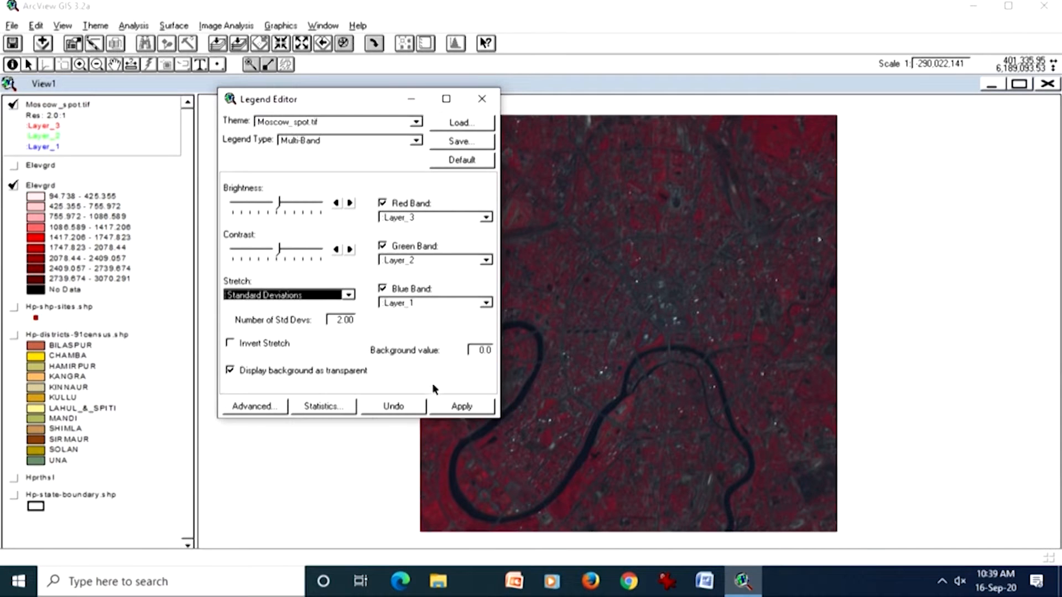
left_click(440, 404)
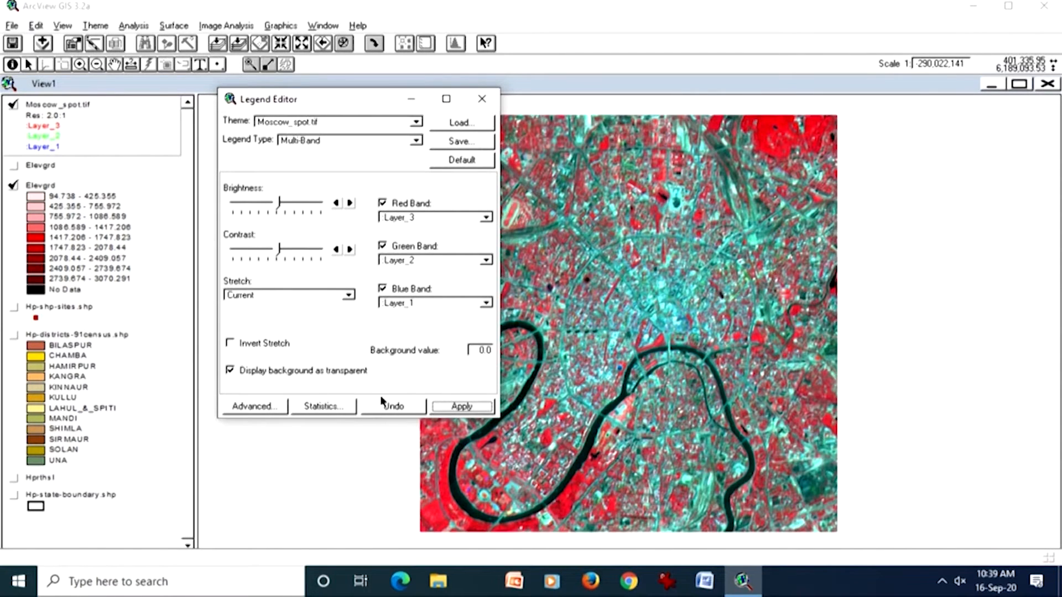
left_click(482, 99)
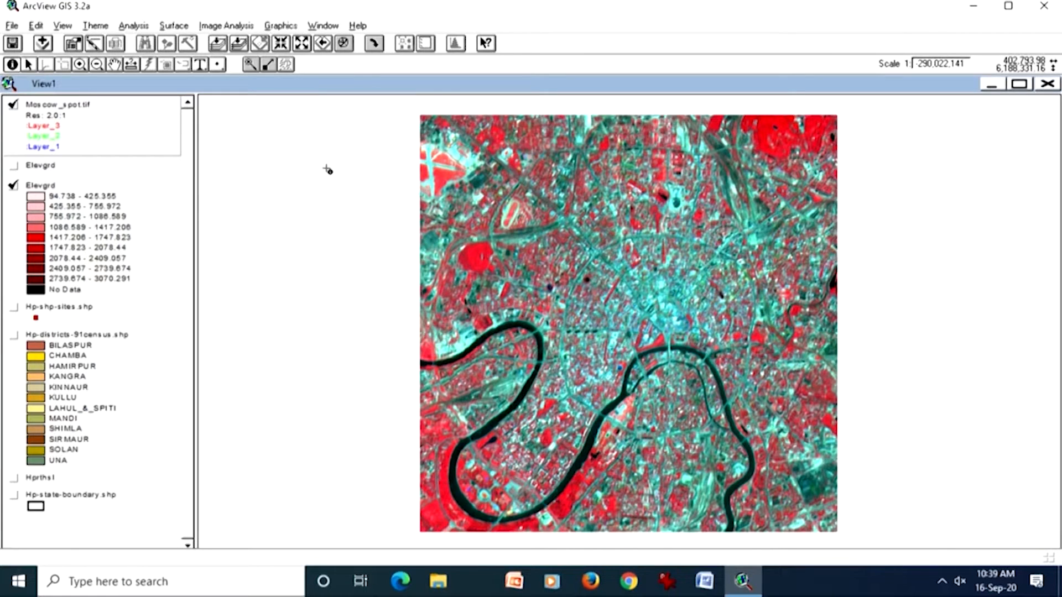
Step: Identify the three band values of a single pale cyan pixel beside the bright white patch north of the river in Moscow_spot.tif
left_click(81, 65)
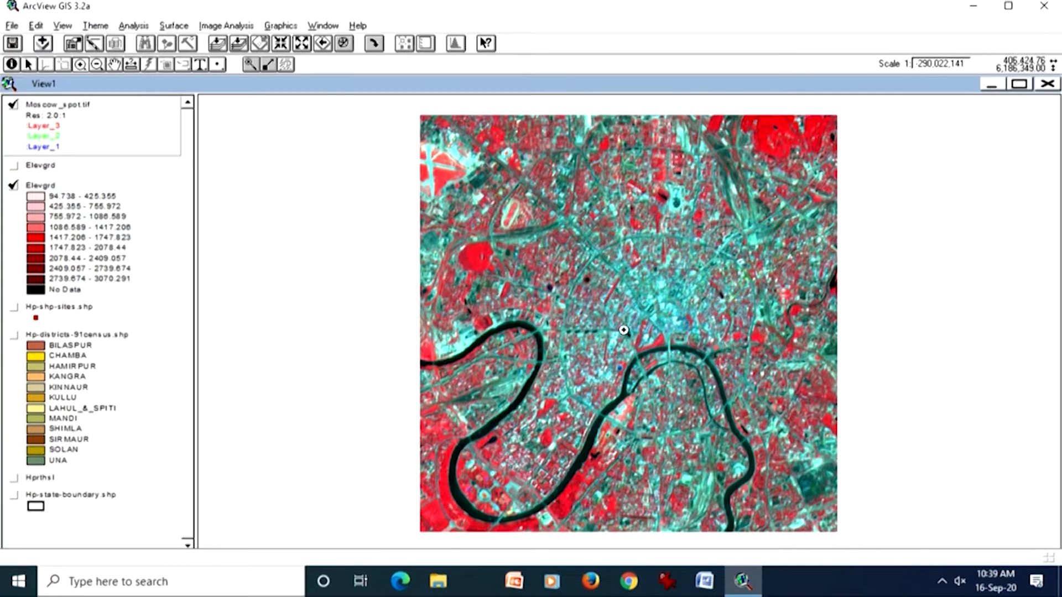
left_click_drag(655, 332, 675, 363)
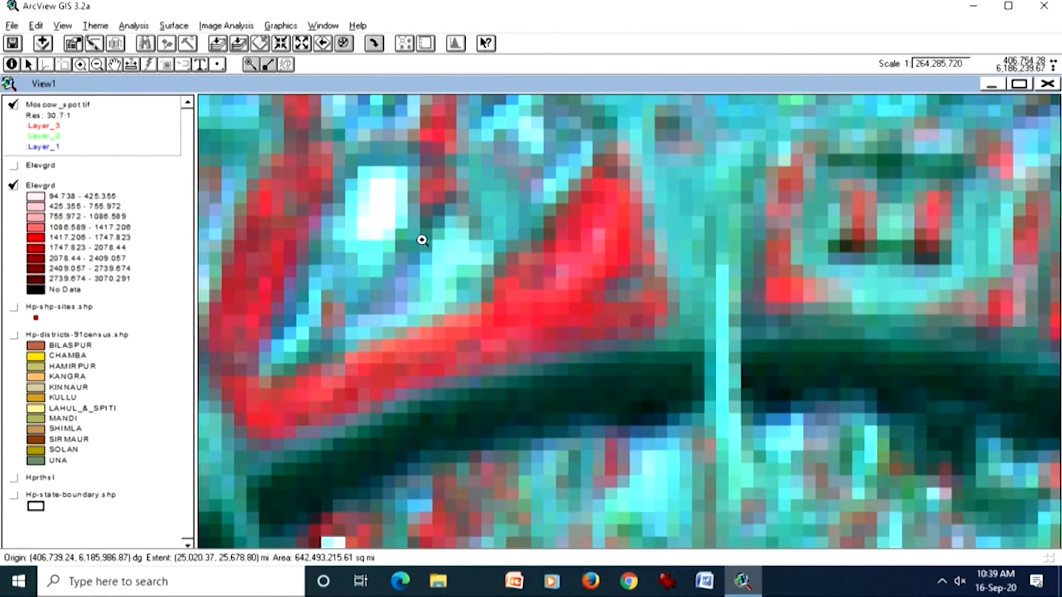
left_click_drag(379, 220, 407, 252)
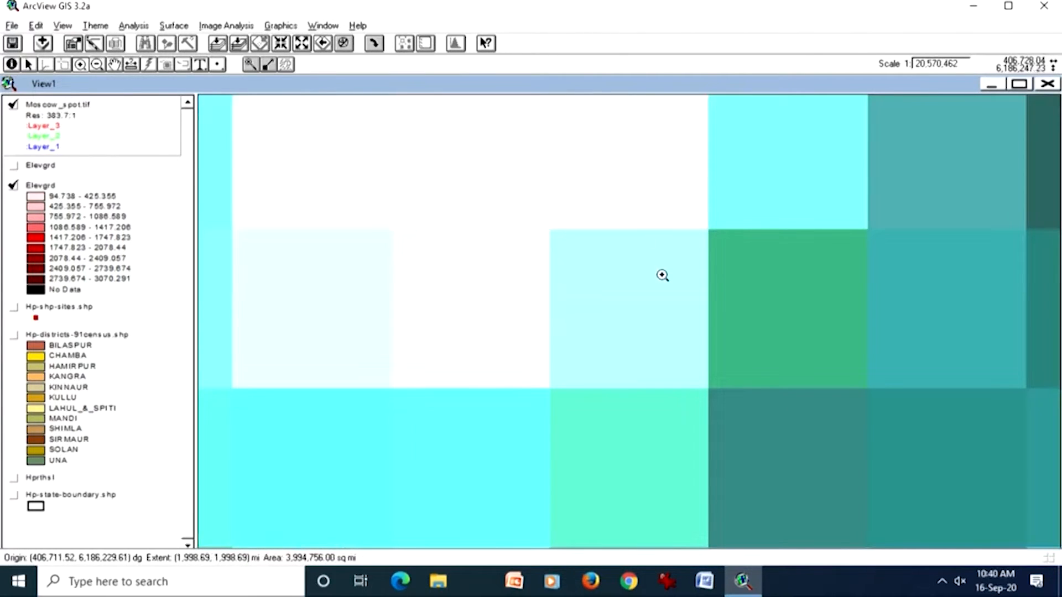
left_click(11, 64)
left_click(594, 275)
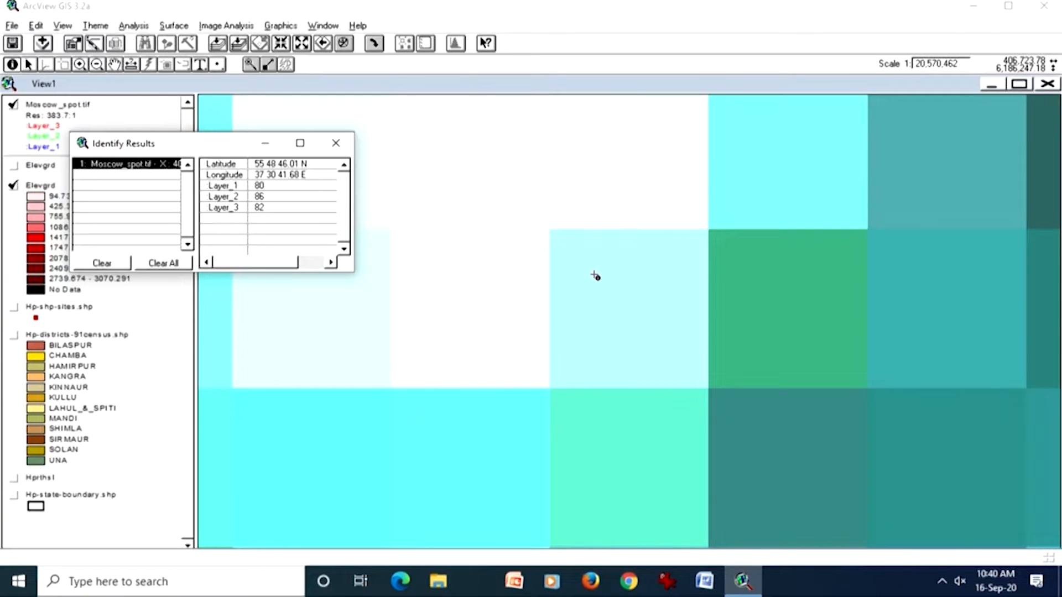
left_click(589, 262)
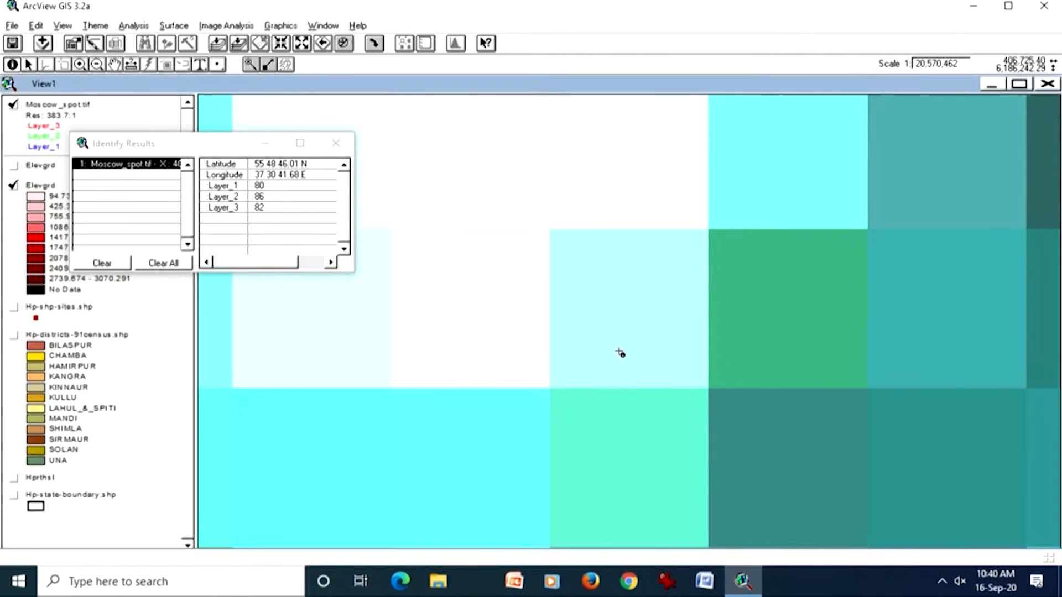
Step: Identify the three band values of the neighbouring green, white and dark pixels in Moscow_spot.tif and close the results
left_click(749, 253)
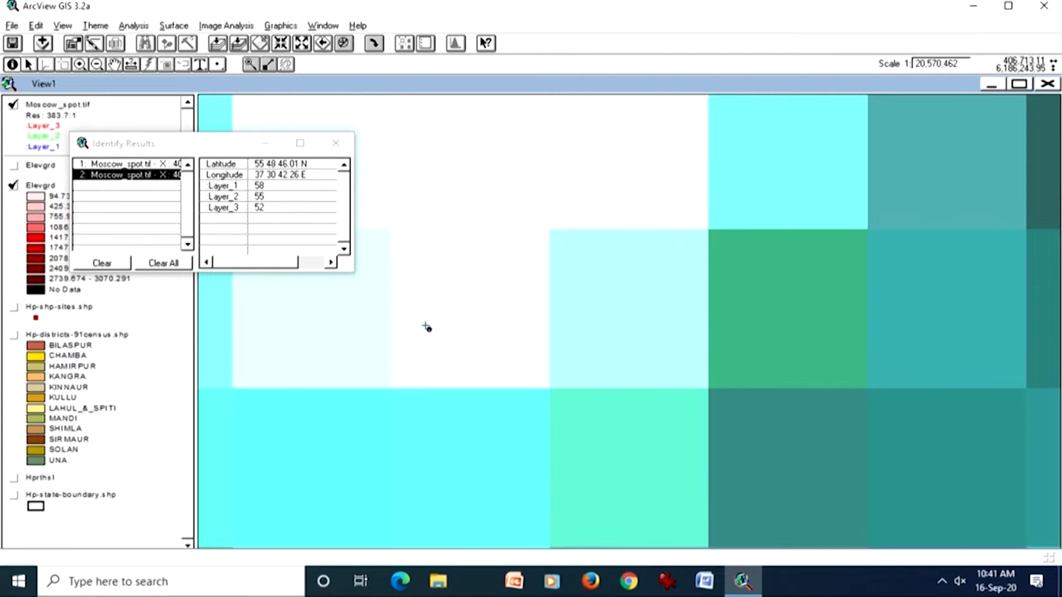
left_click(447, 316)
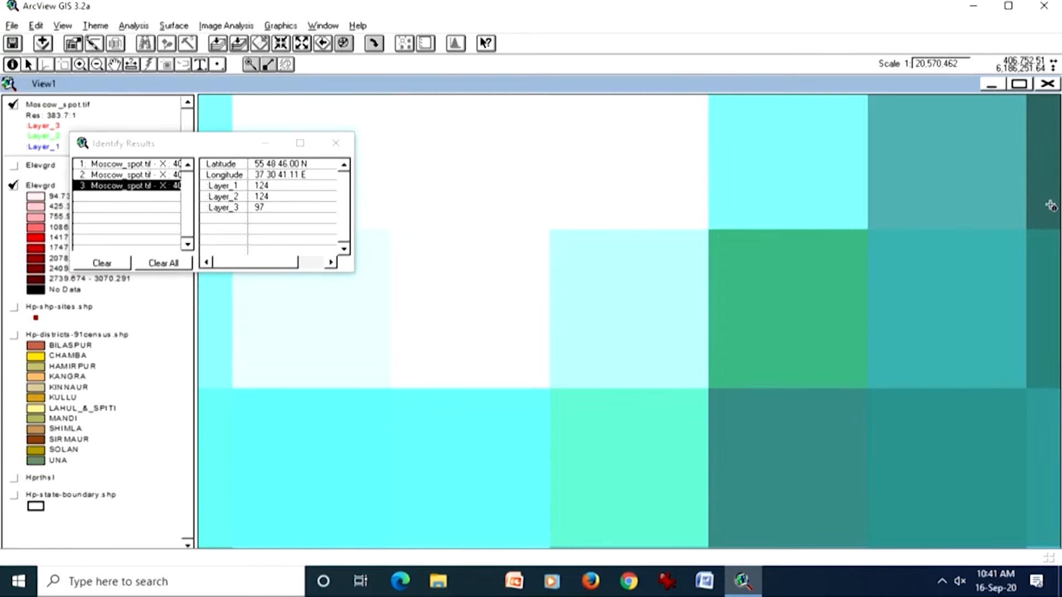
left_click(116, 64)
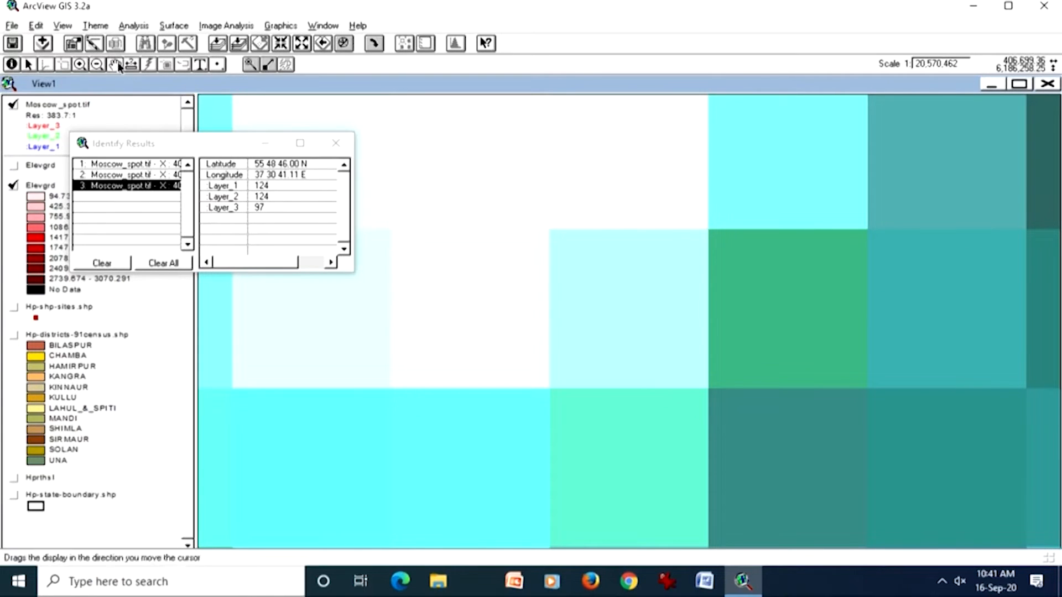
left_click_drag(860, 338, 557, 375)
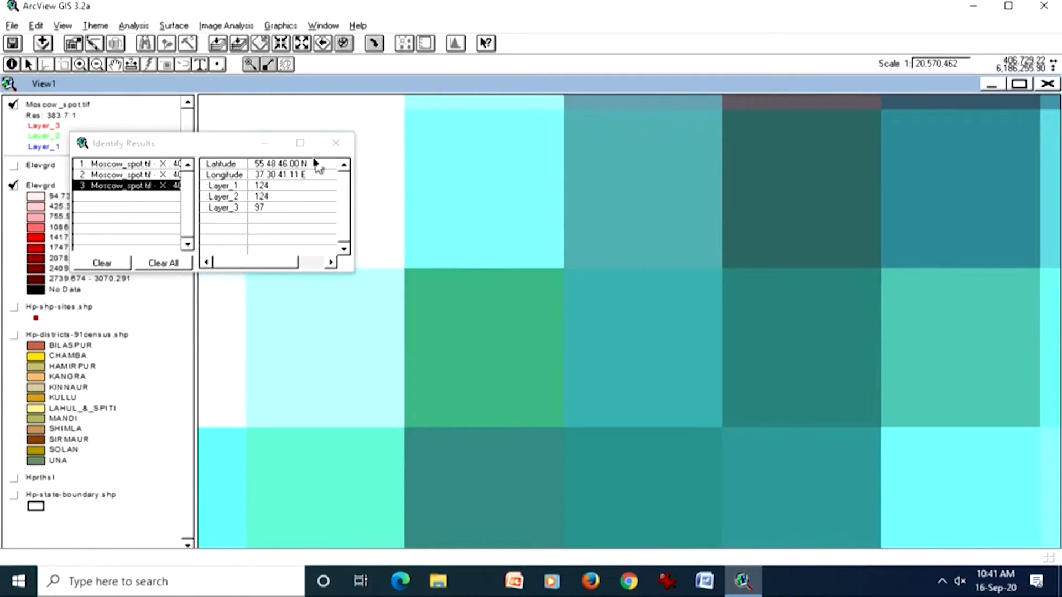
left_click(11, 64)
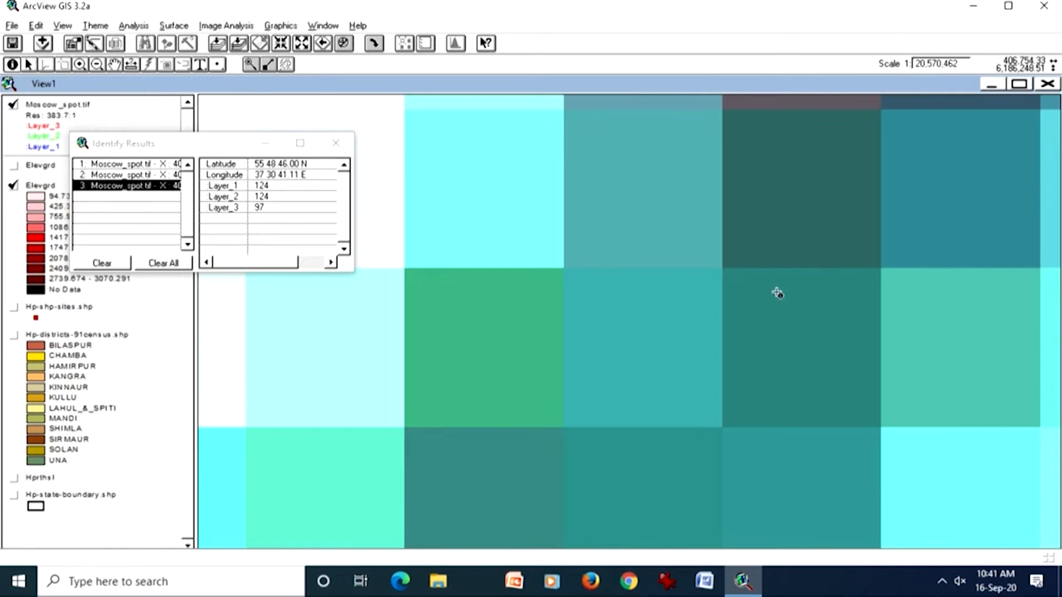
left_click(798, 210)
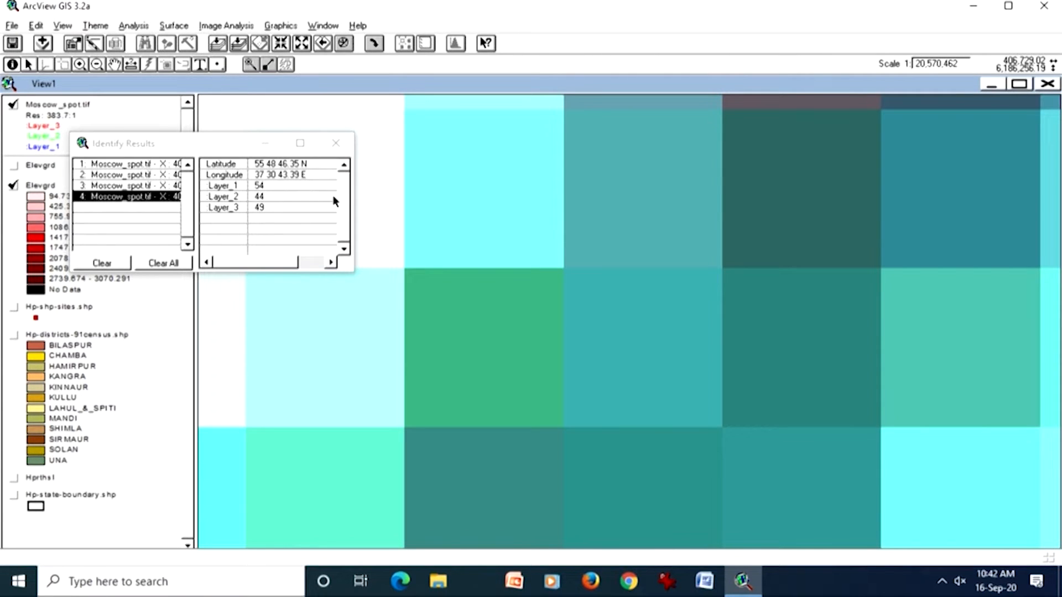
left_click(336, 143)
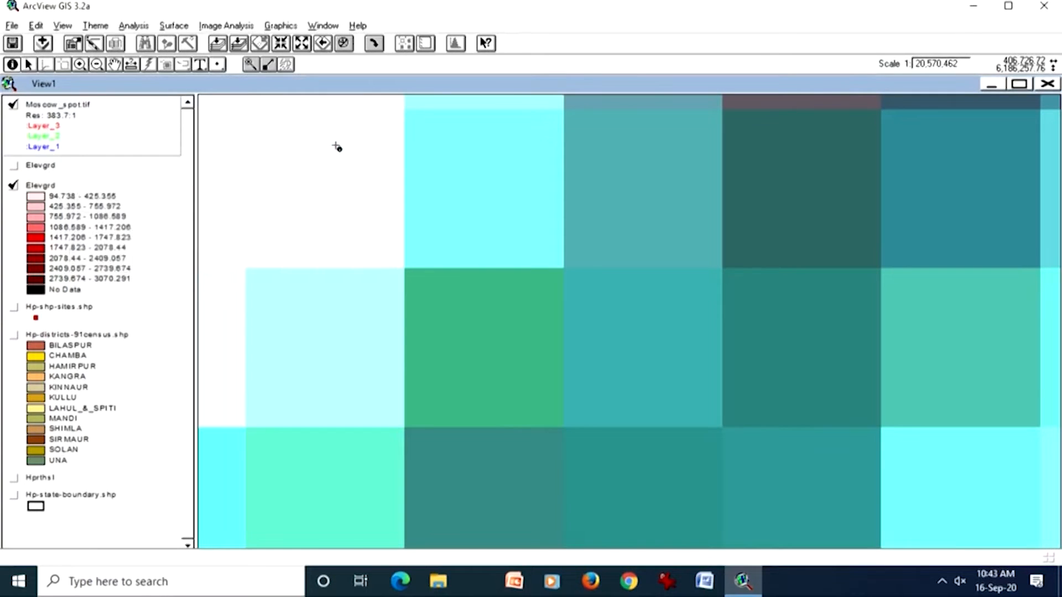
Step: Hide the Moscow_spot.tif theme and the classified Elevgrd theme
left_click(14, 106)
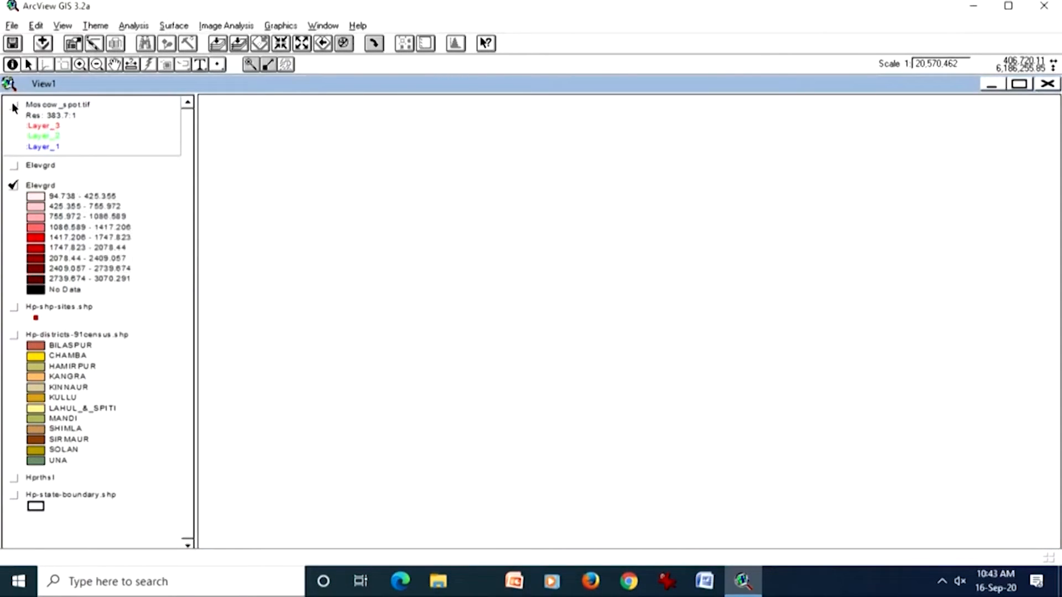
left_click(13, 186)
left_click(238, 44)
Step: Add soilsamp.shp from c:\esri\av_gis30\avtutor\spatial as a Feature Data Source and display it at its full extent
left_click(43, 44)
left_click(432, 371)
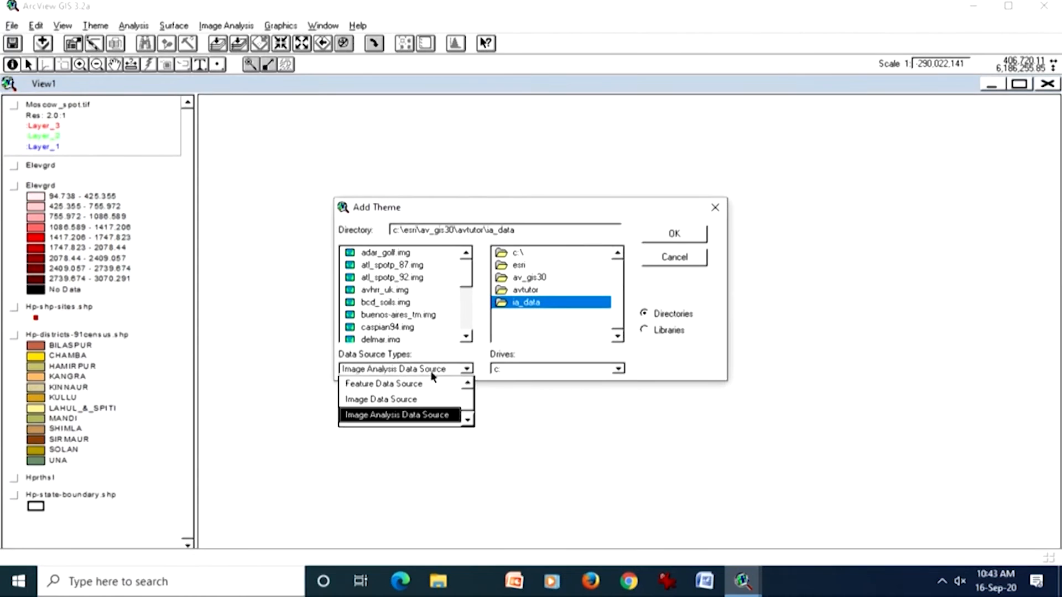
left_click(440, 384)
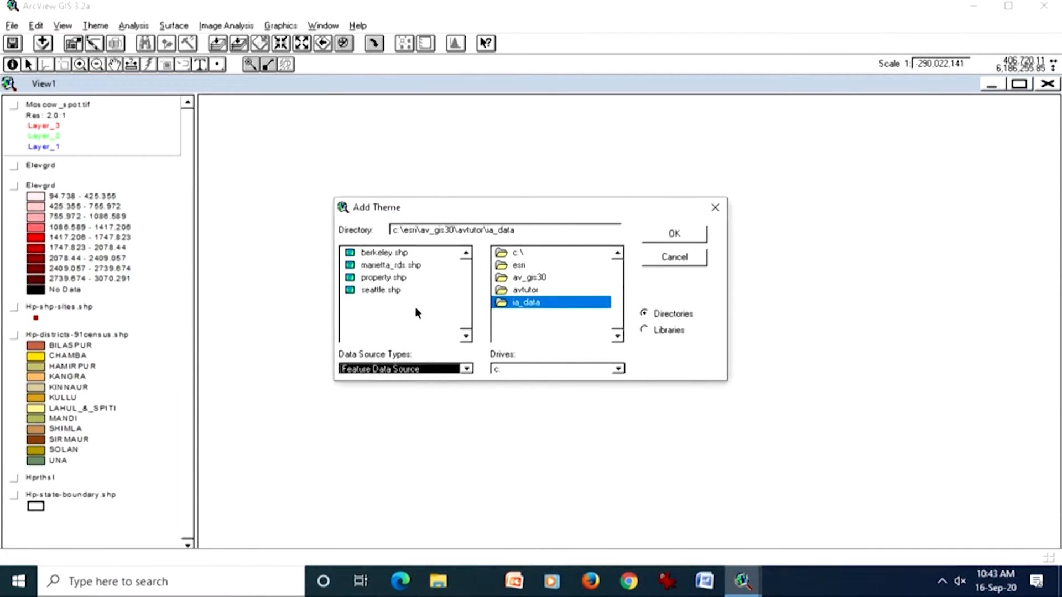
double_click(513, 290)
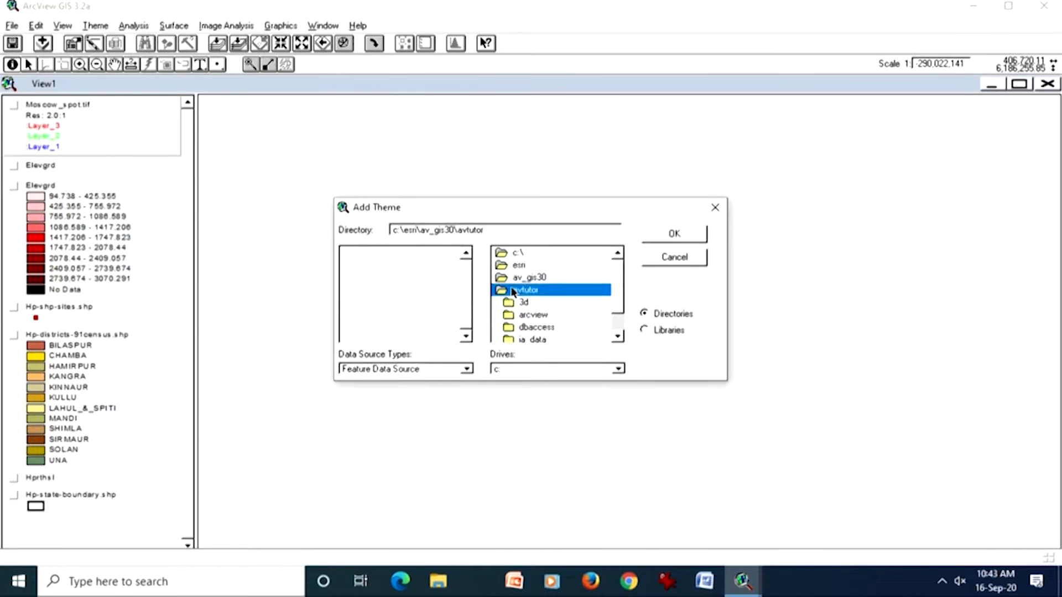
scroll(618, 299, "down", 1)
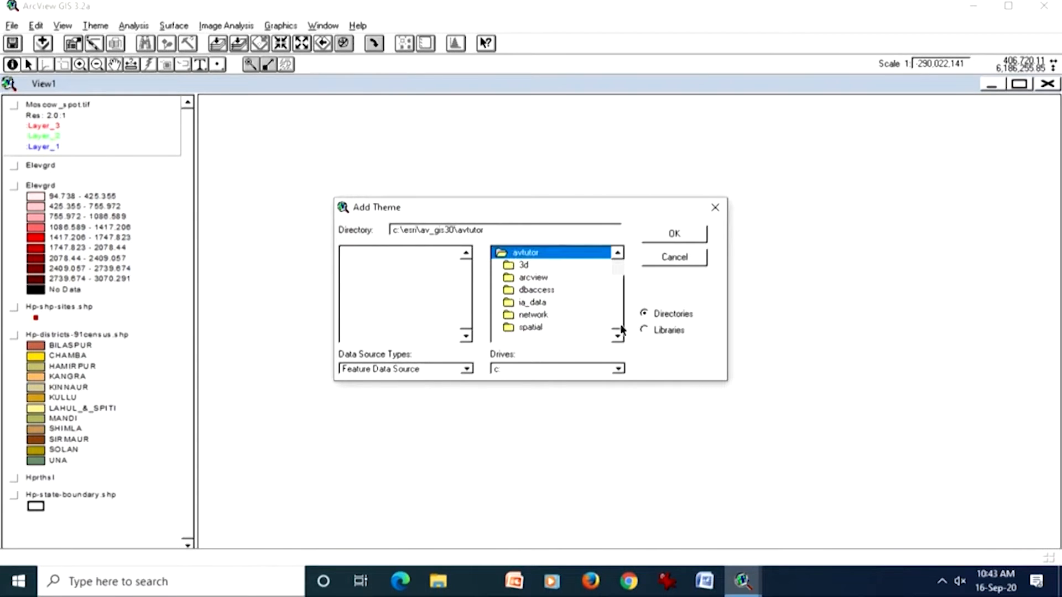
double_click(533, 327)
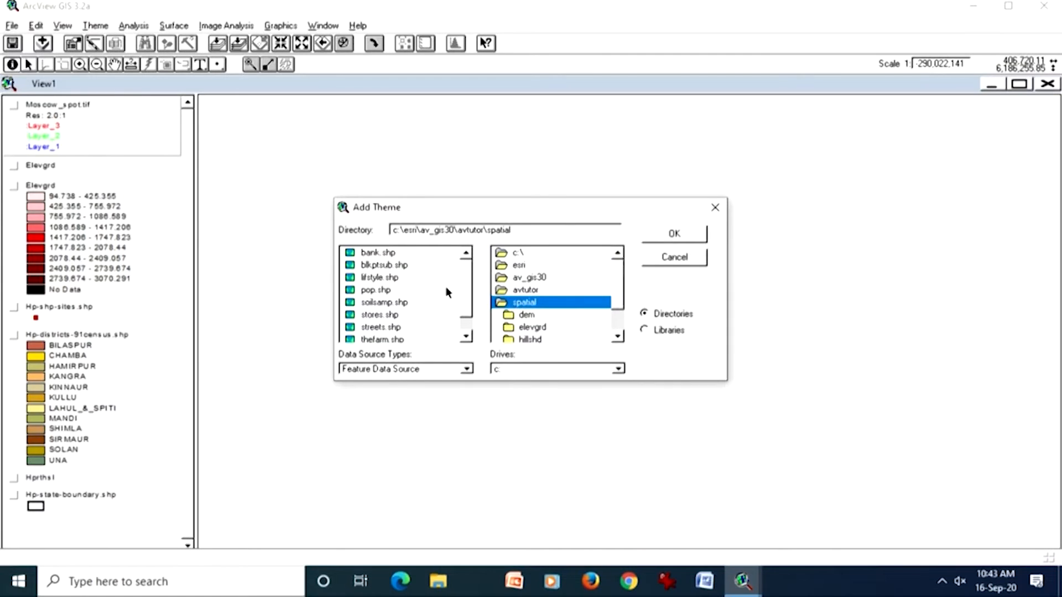
double_click(406, 299)
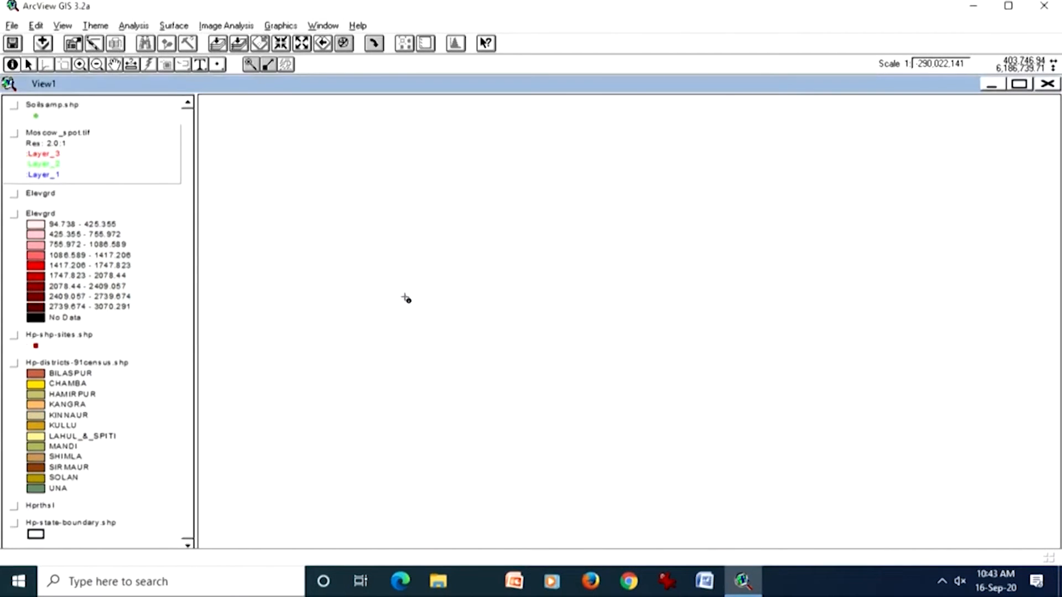
left_click(83, 109)
left_click(14, 106)
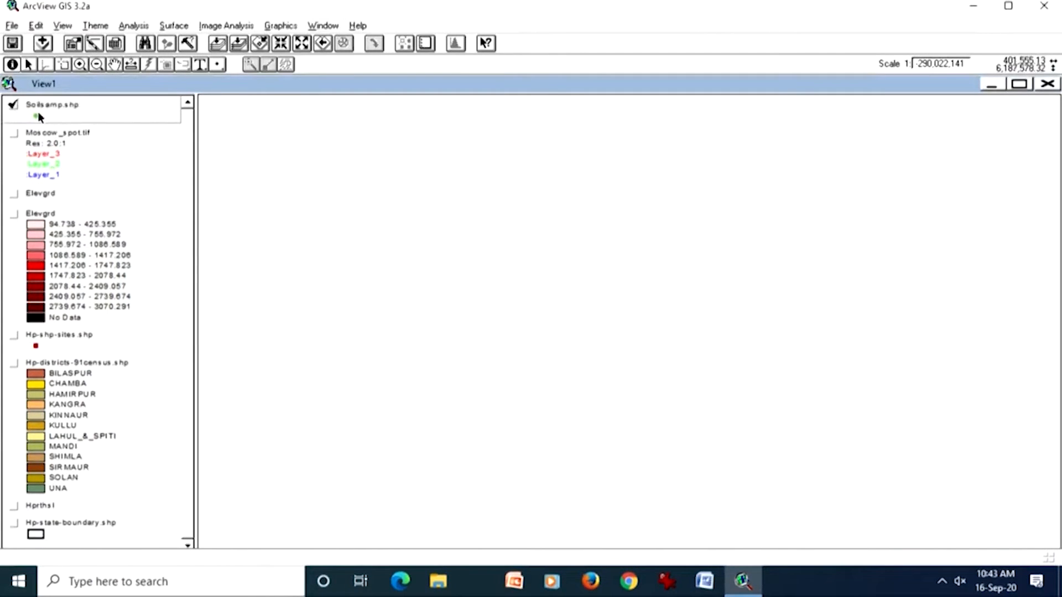
left_click(238, 43)
Step: Change the Soilsamp.shp point symbol to a red circle marker, apply it and close the Legend Editor
double_click(117, 105)
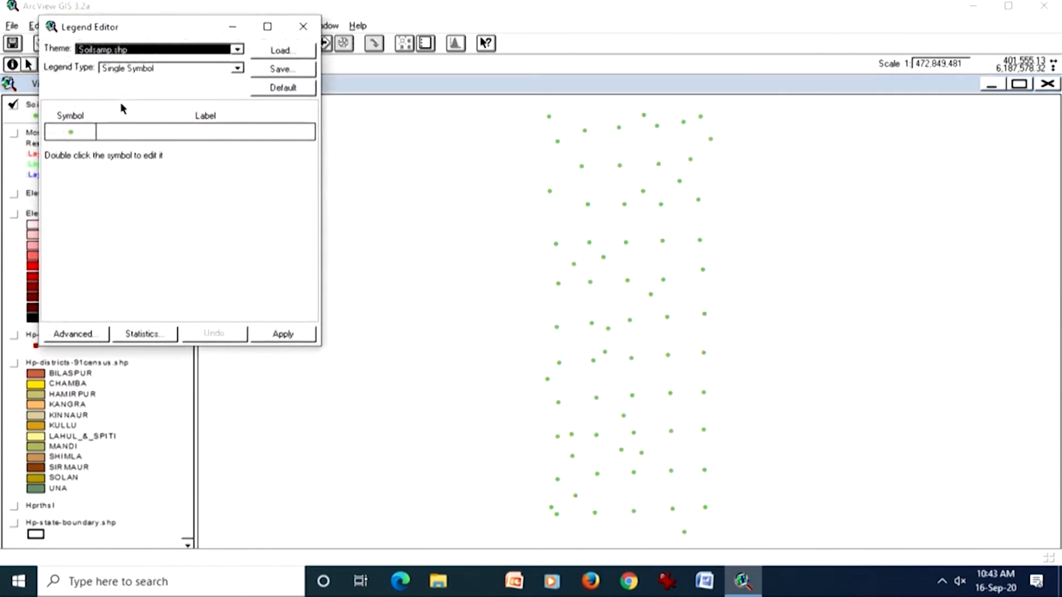
double_click(89, 138)
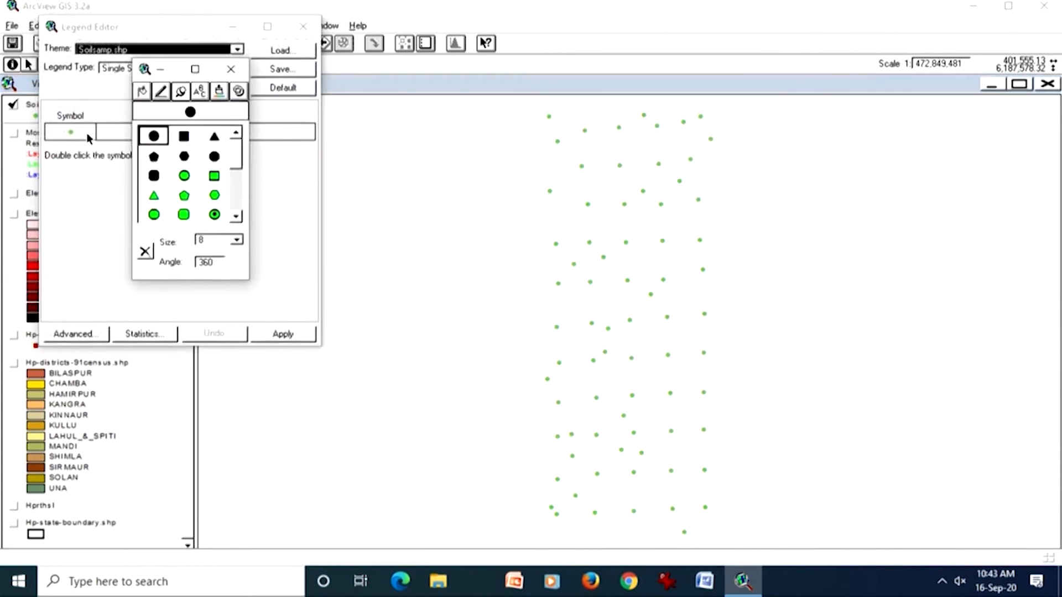
left_click(214, 158)
left_click(220, 92)
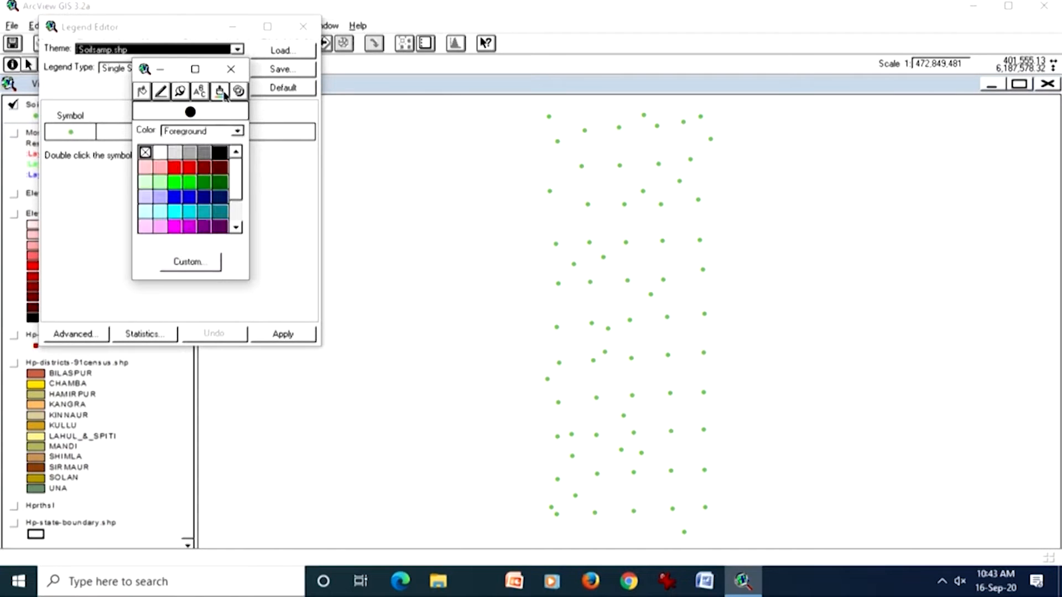
left_click(174, 167)
left_click(277, 337)
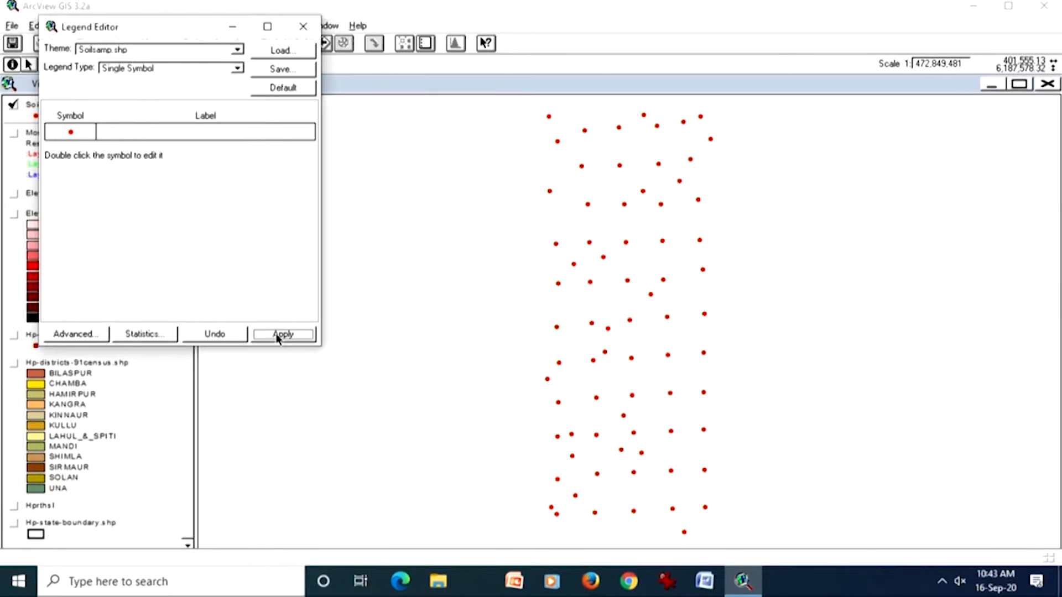
left_click(303, 26)
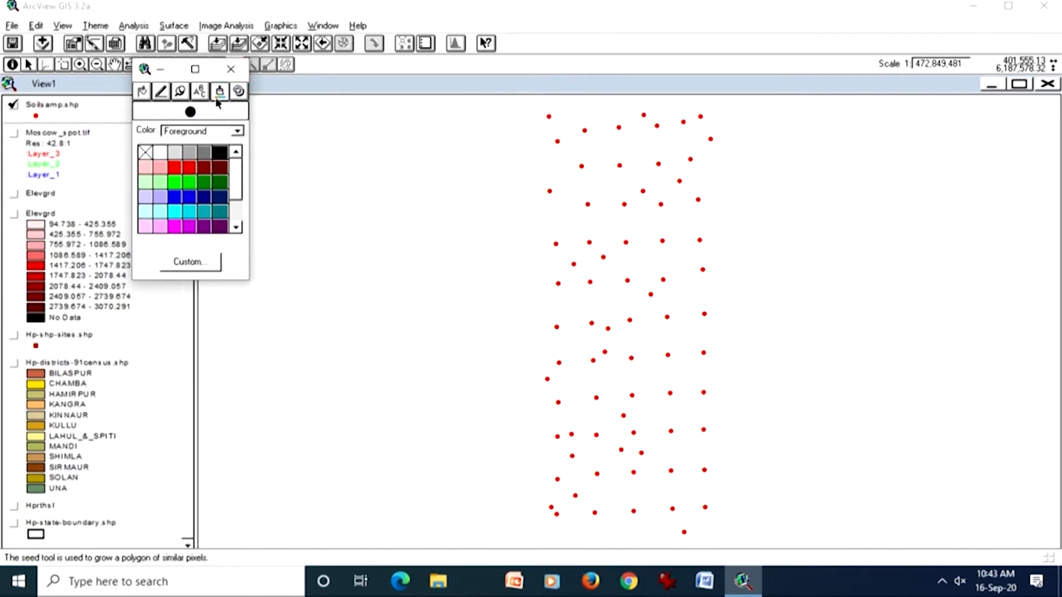
Step: Try to switch the Soilsamp.shp symbol to the outlined square marker with a red foreground in the symbol palette
left_click(186, 93)
left_click(215, 178)
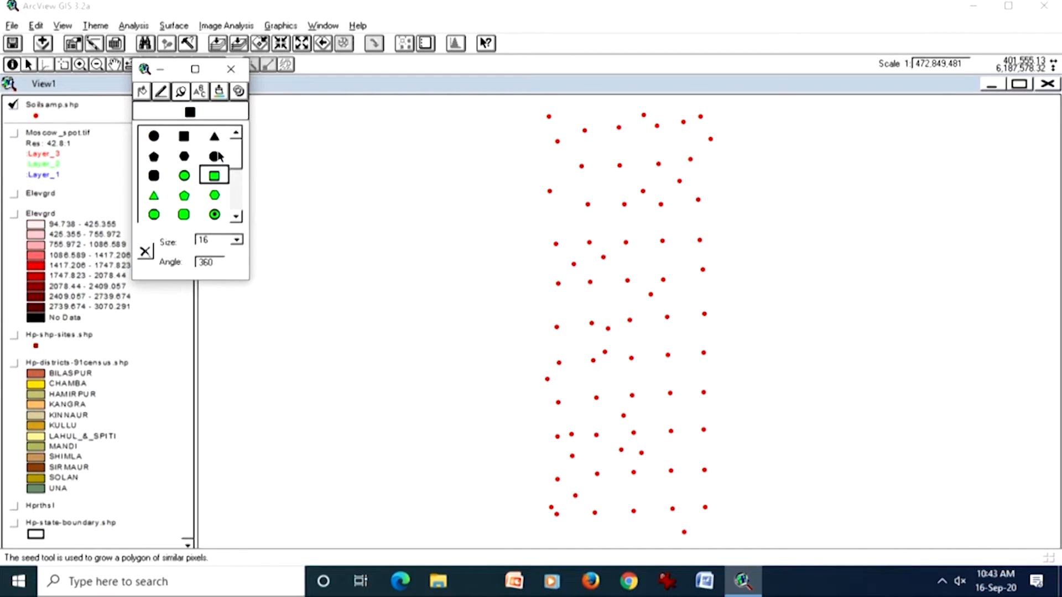
left_click(220, 91)
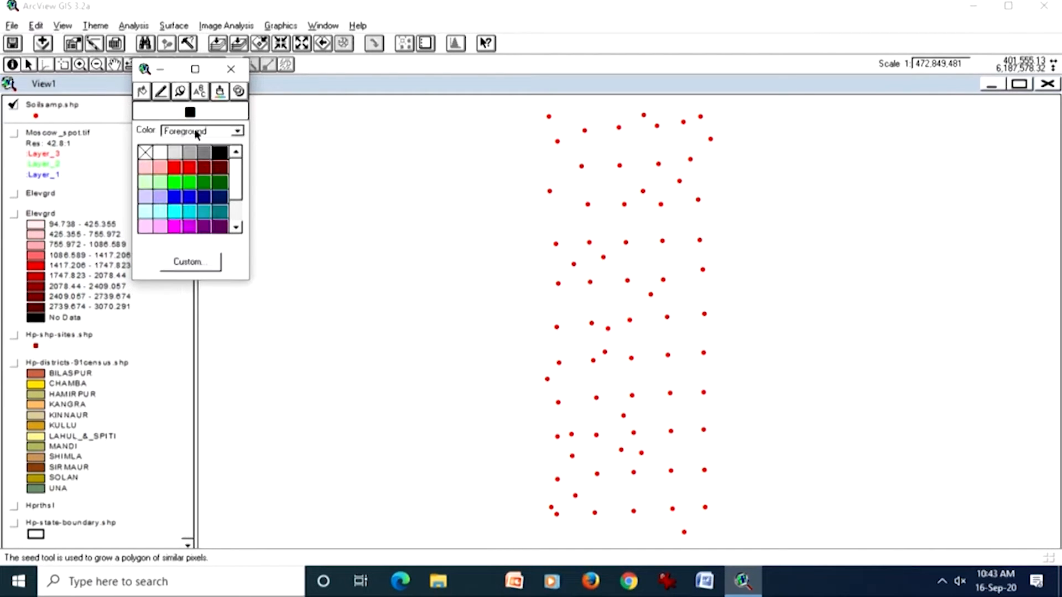
left_click(175, 168)
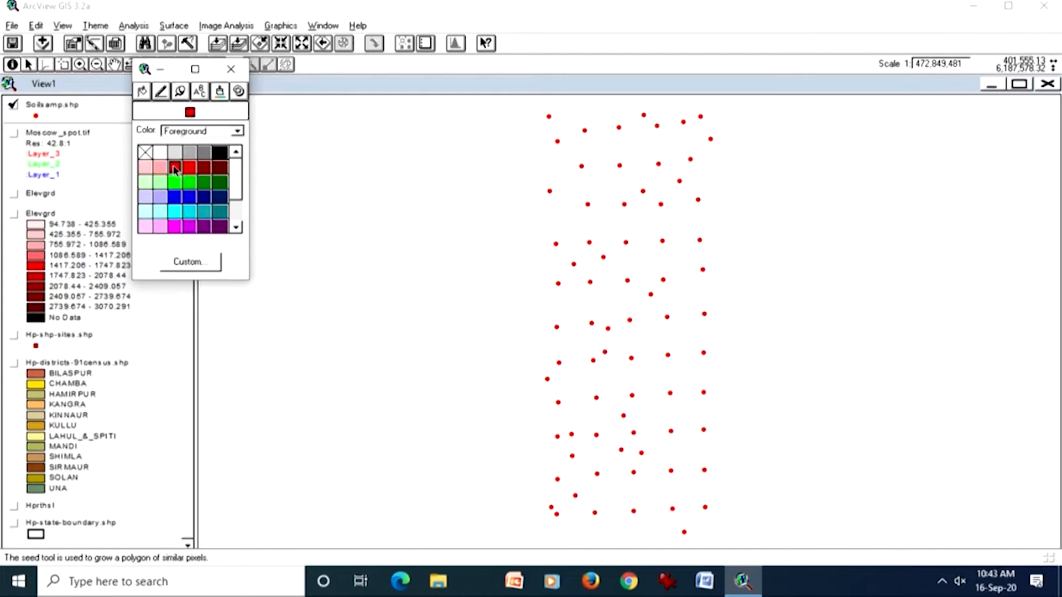
left_click(239, 69)
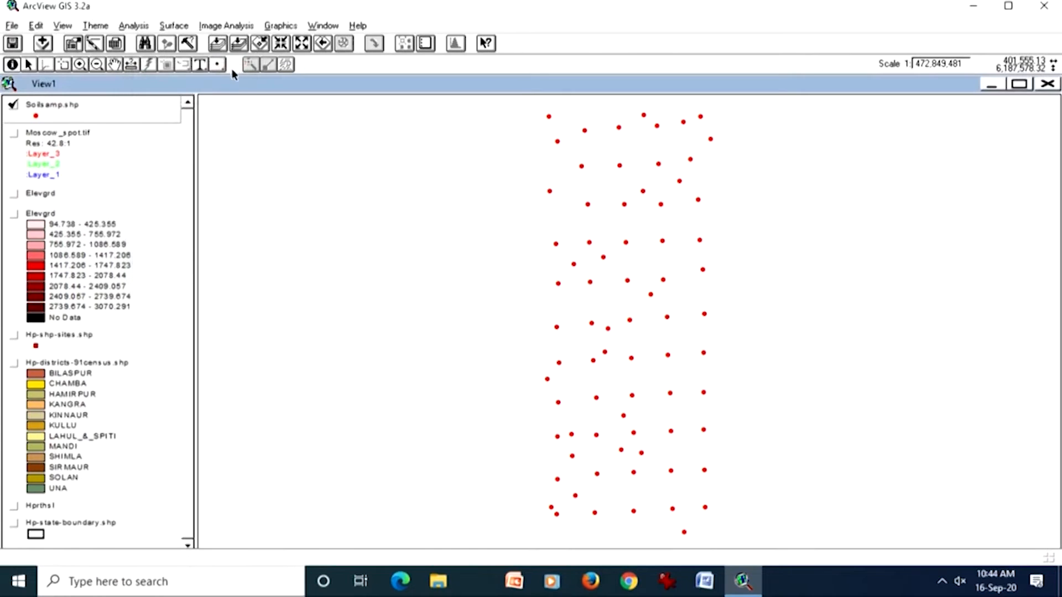
Step: Apply the outlined square marker in red to the Soilsamp.shp points and close the Legend Editor and symbol palette
double_click(122, 117)
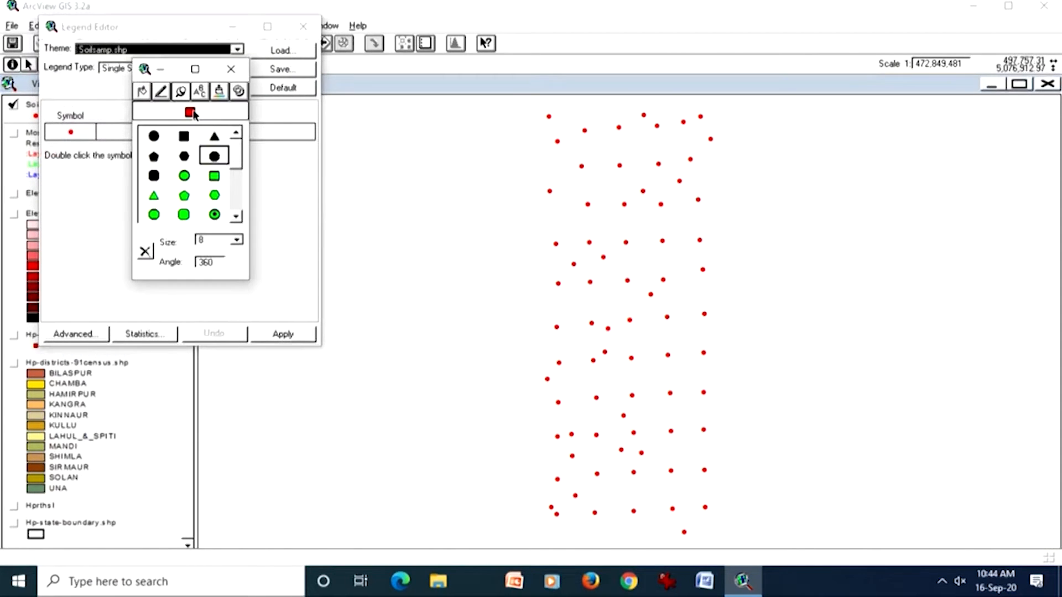
left_click(215, 177)
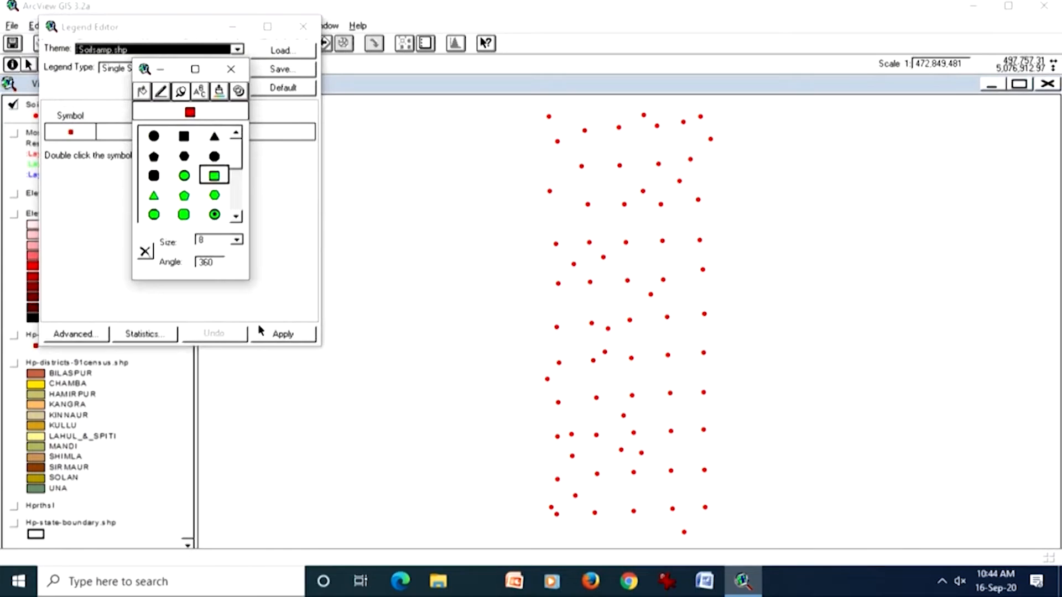
left_click(272, 340)
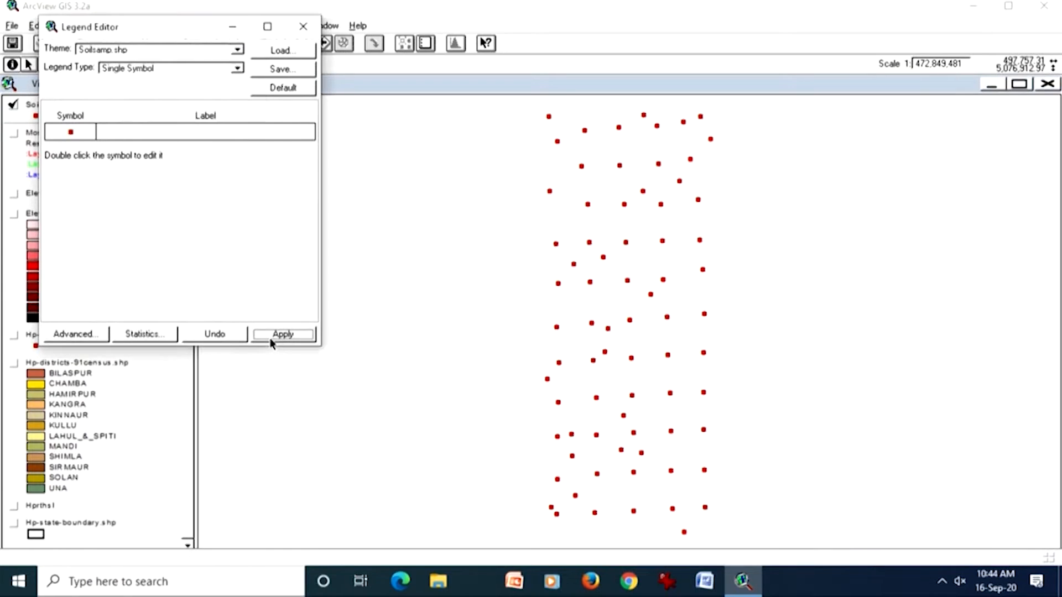
left_click(303, 27)
left_click(231, 68)
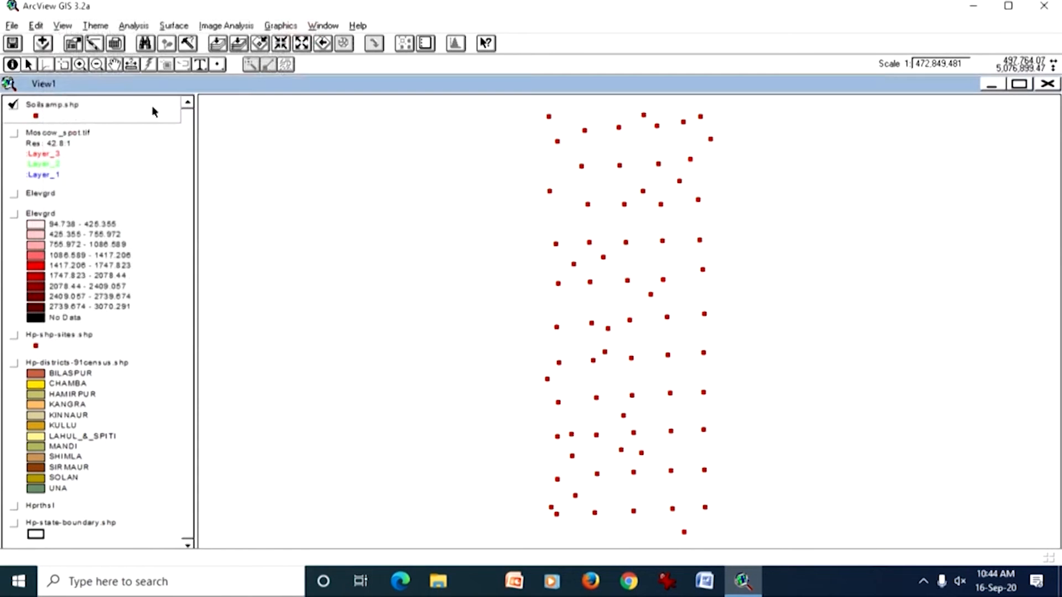
Step: Examine the attribute table of Soilsamp.shp with all fields showing, focusing on the widened Ph field, and close the table
left_click(117, 47)
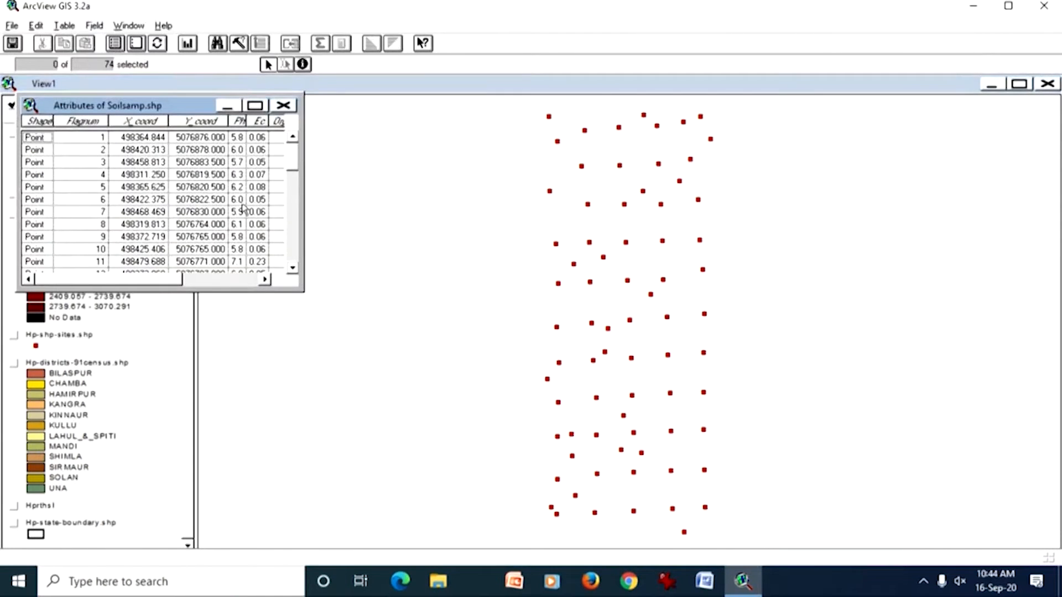
left_click_drag(305, 208, 530, 221)
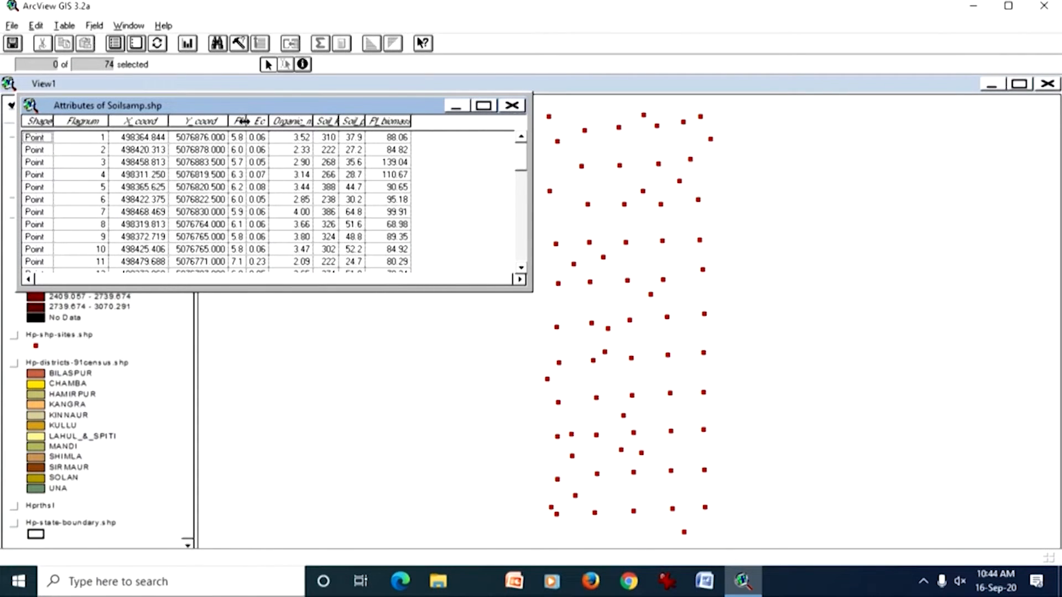
left_click_drag(246, 120, 272, 120)
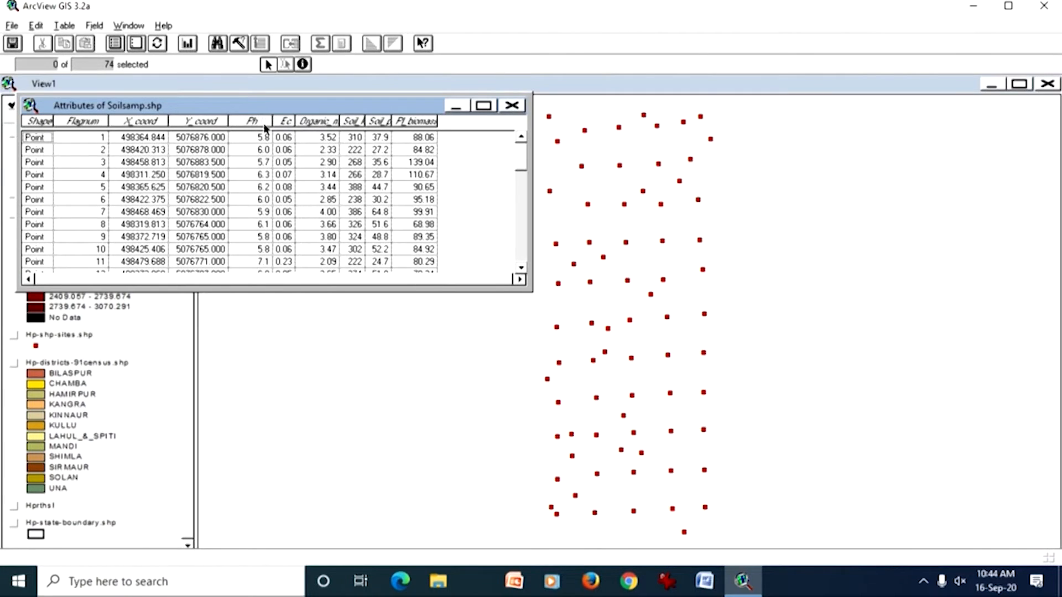
left_click(258, 125)
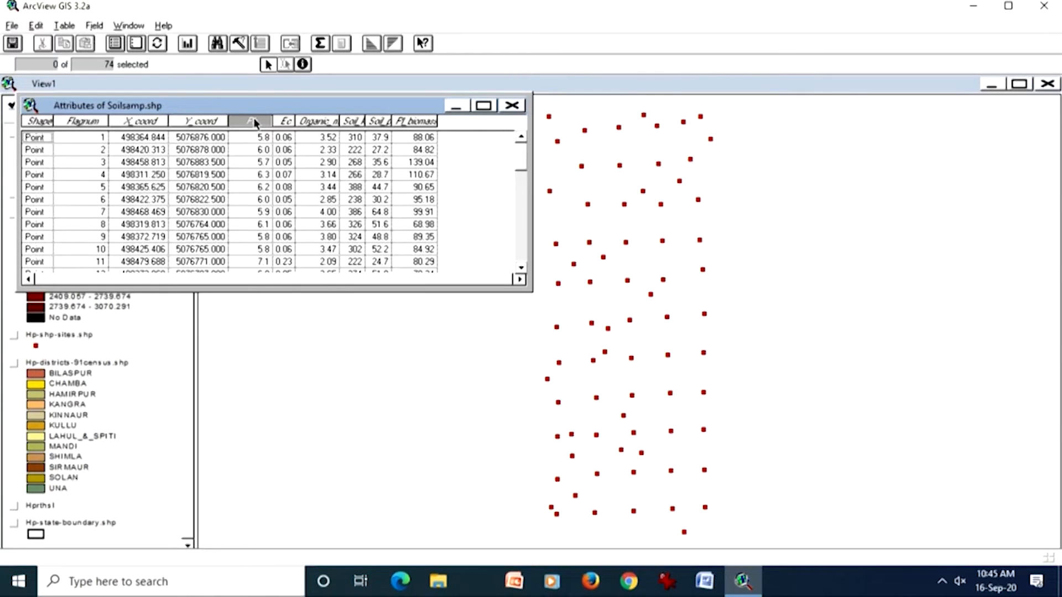
left_click(254, 121)
left_click(254, 122)
left_click(513, 107)
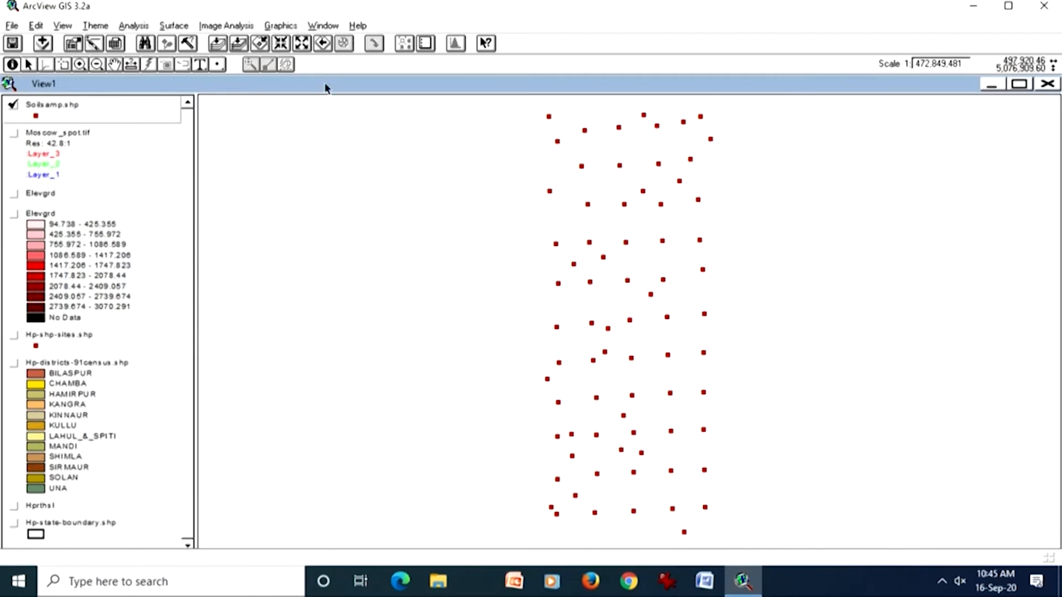
Step: Enable the 3D Analyst extension
left_click(12, 26)
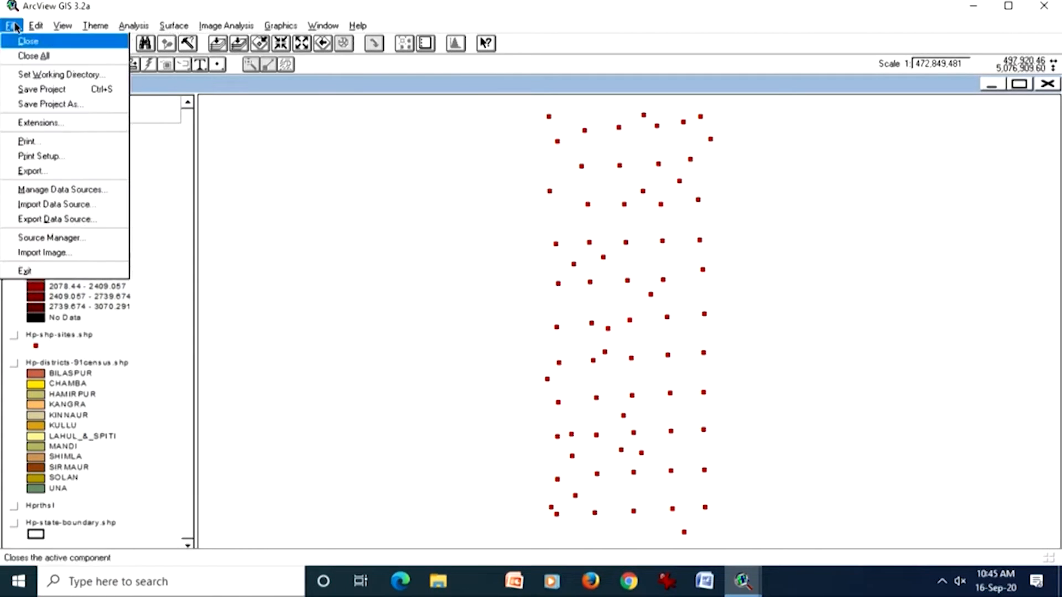
left_click(35, 123)
left_click(37, 51)
left_click(26, 51)
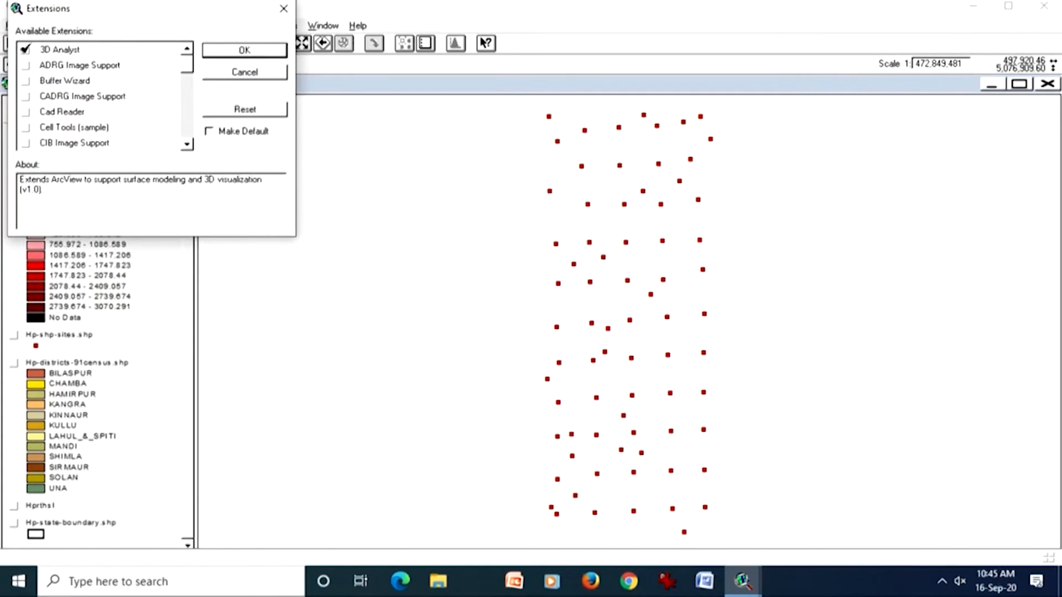
left_click(212, 51)
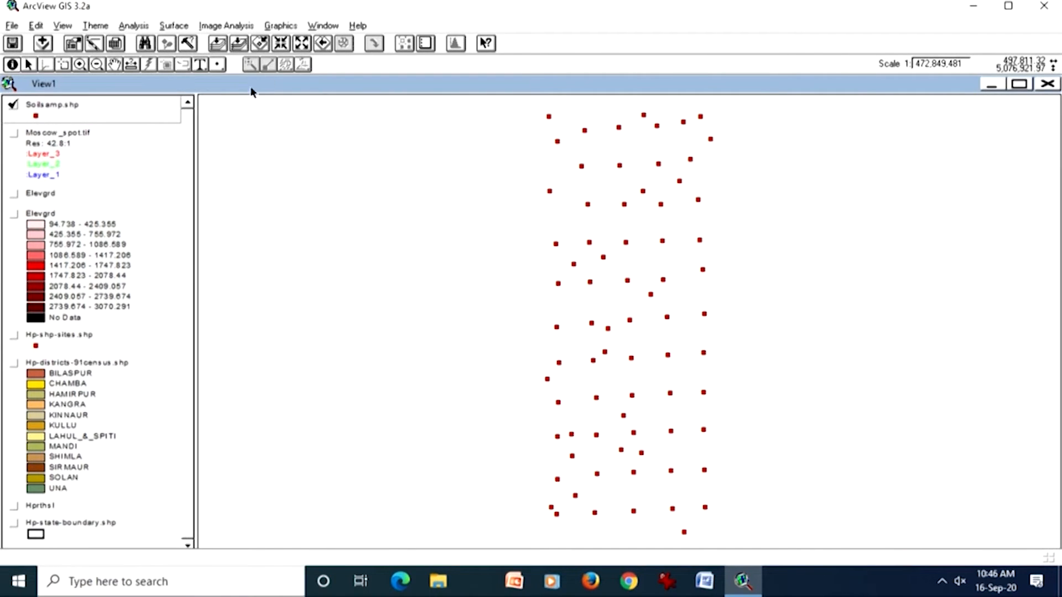
Step: Create a TIN from the Soilsamp.shp points as mass points, using Ph as the height source
left_click(173, 26)
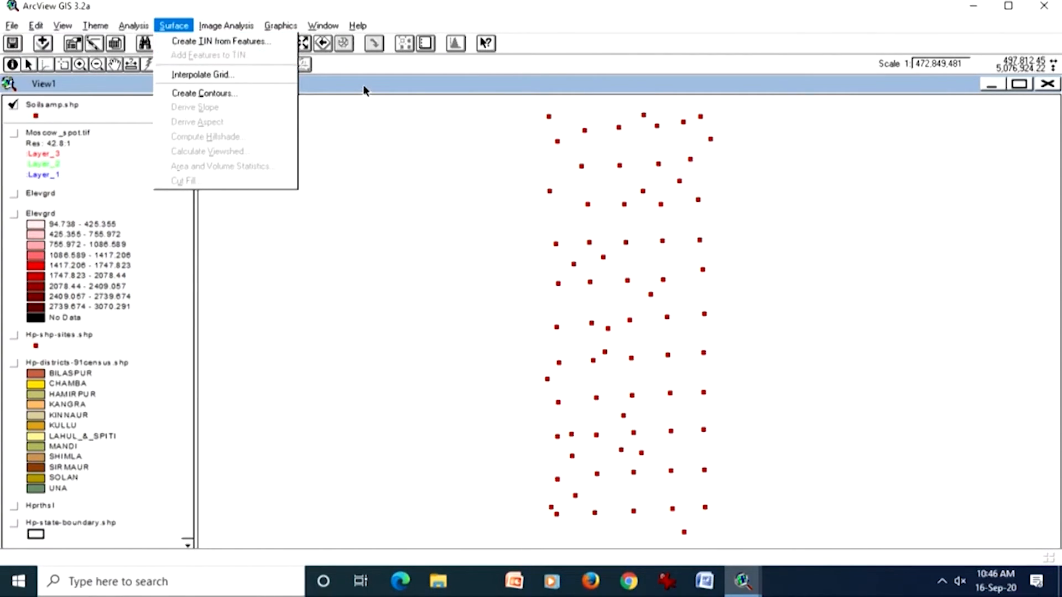
left_click(229, 44)
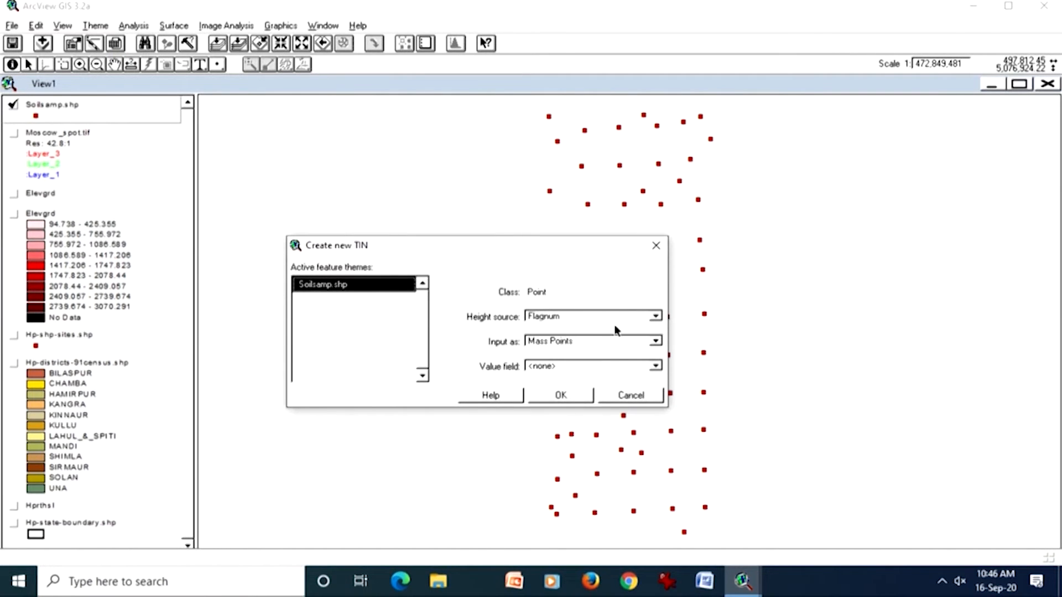
left_click(655, 317)
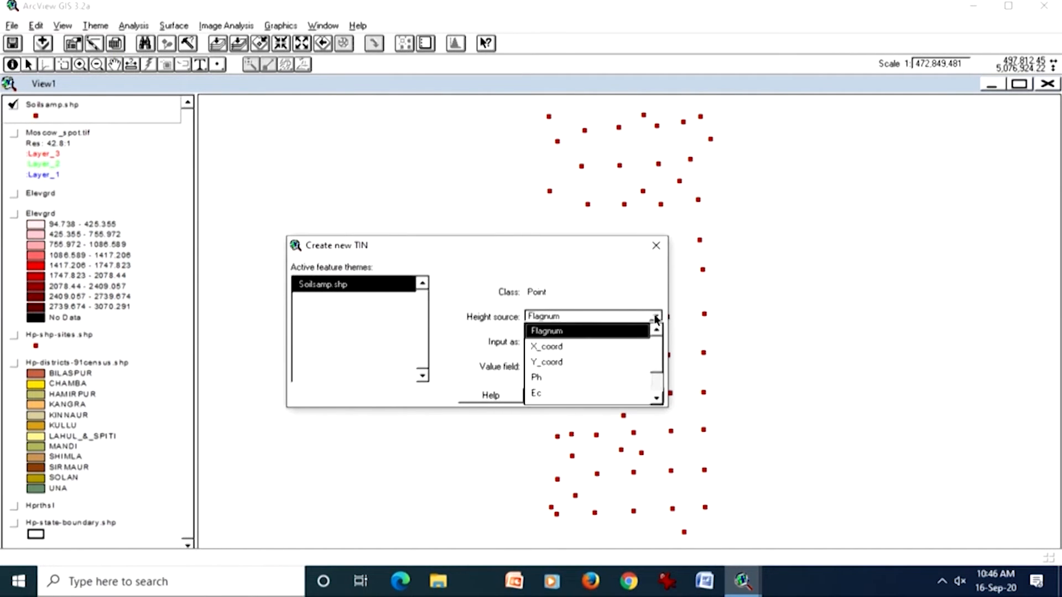
left_click(600, 376)
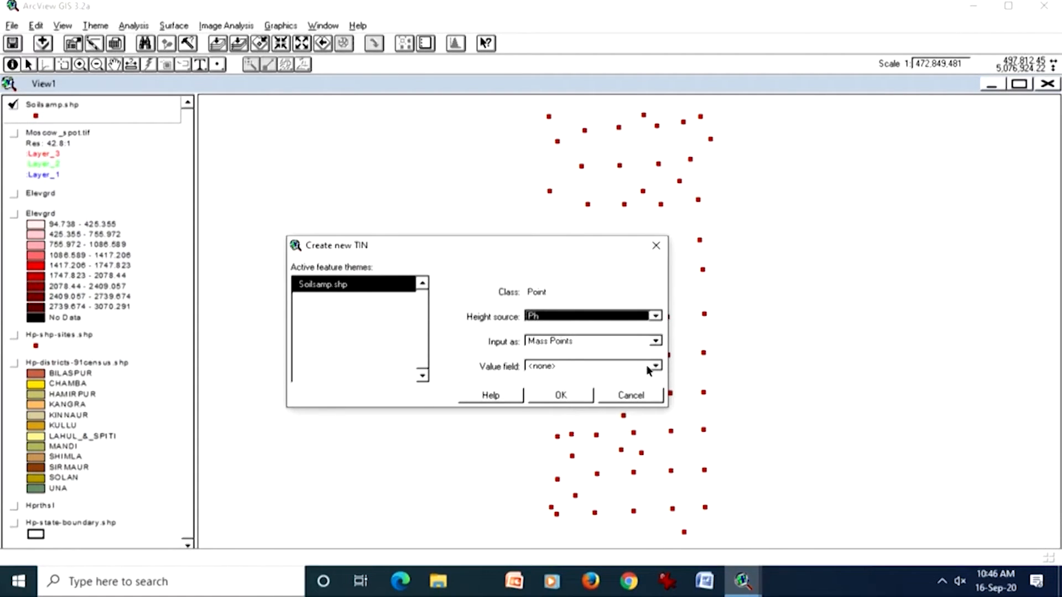
left_click(559, 395)
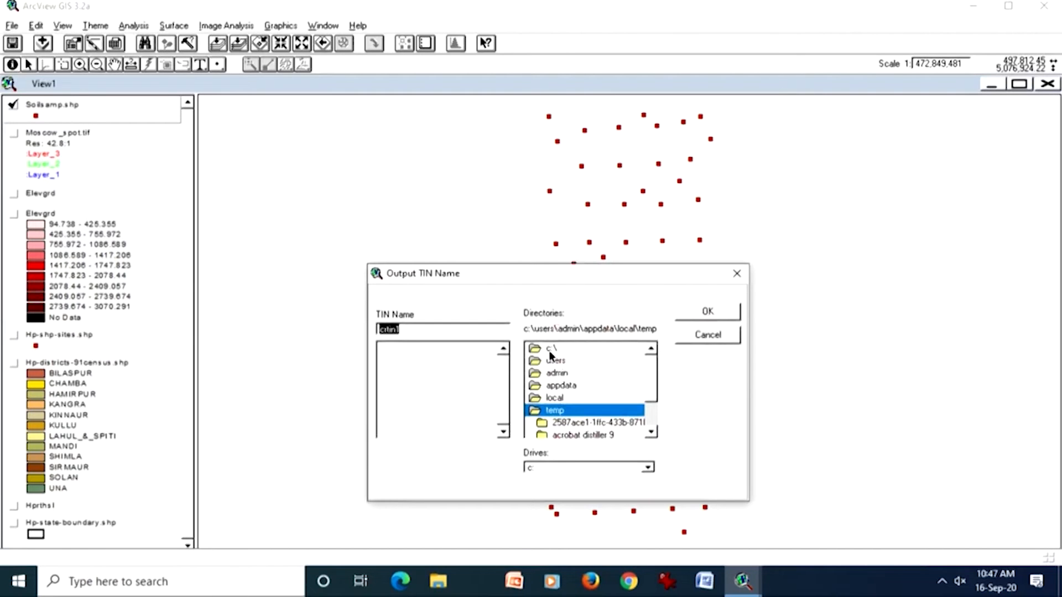
Step: Save the output TIN as crtin1 in c:\temp
double_click(549, 351)
left_click(650, 369)
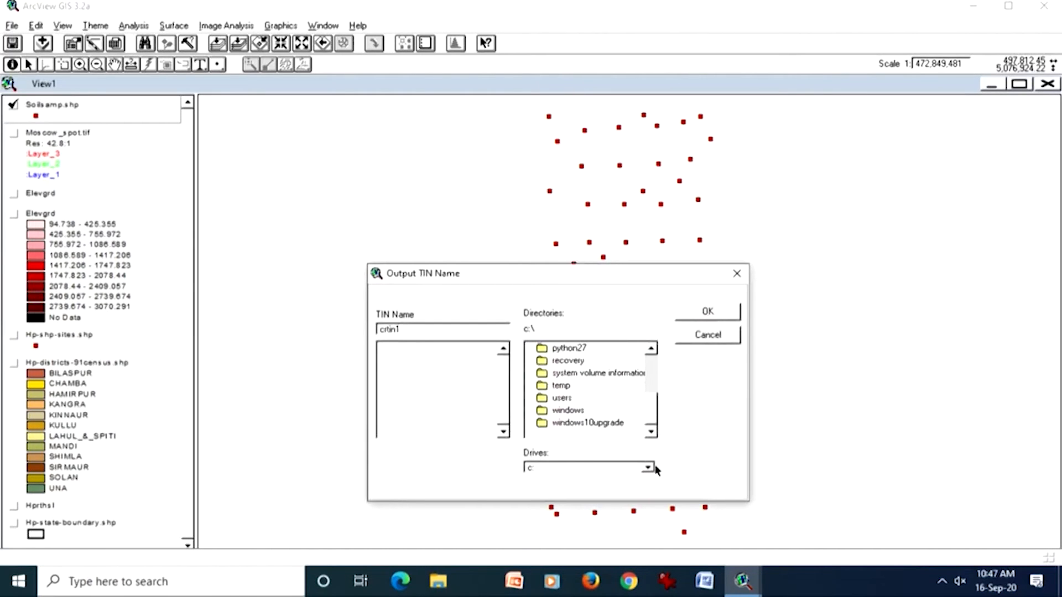
double_click(561, 386)
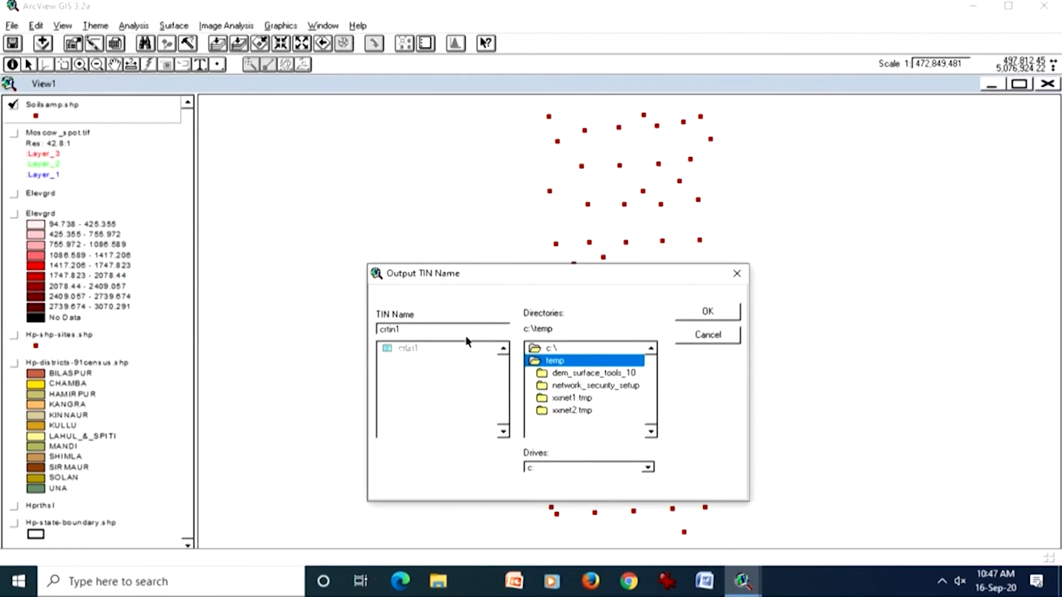
left_click(416, 347)
left_click(685, 311)
left_click(492, 331)
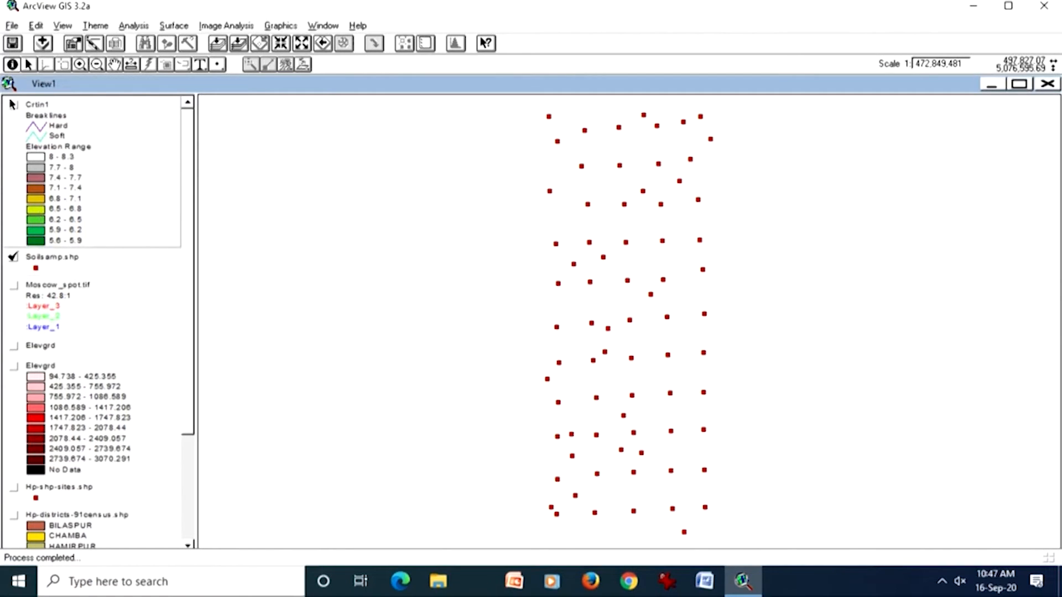
Step: Turn on the Crtin1 theme and move Soilsamp.shp above it in the drawing order
left_click(13, 104)
left_click_drag(77, 262, 85, 109)
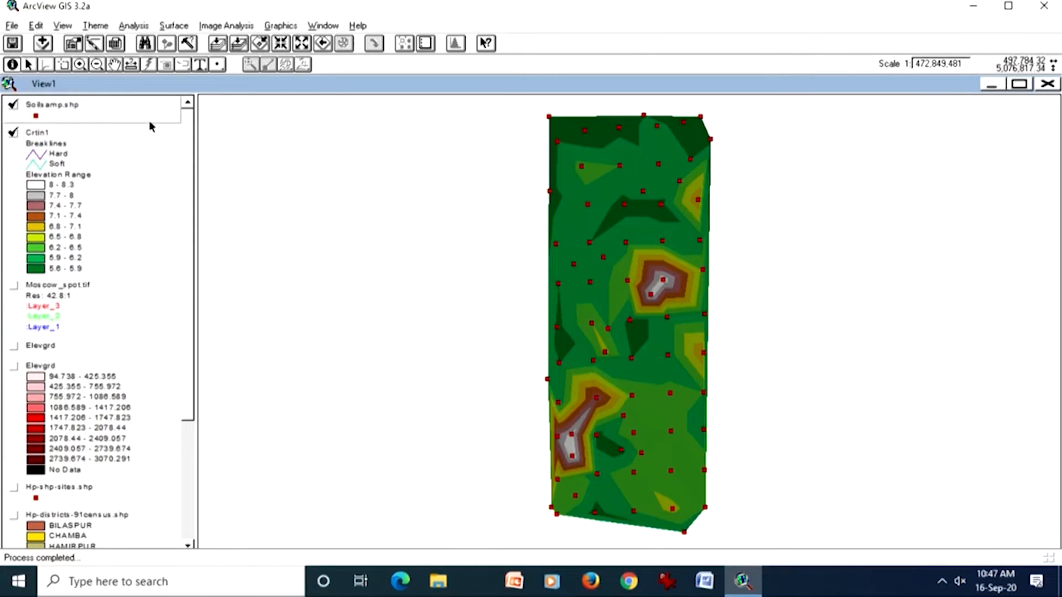
Step: Recolour the Soilsamp.shp point symbol with a yellow foreground, apply it and close the Legend Editor
double_click(81, 108)
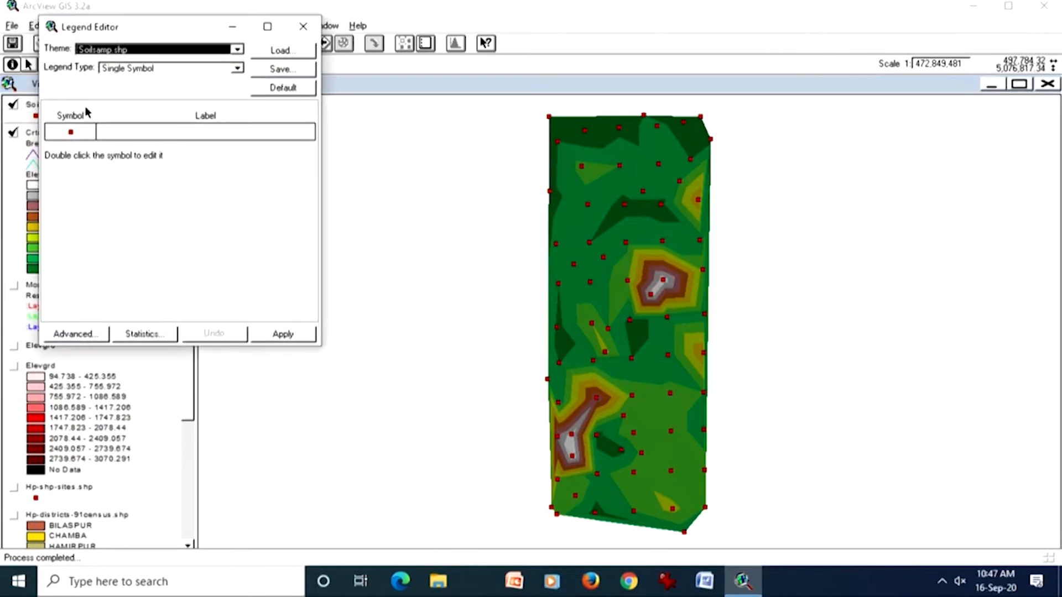
double_click(92, 136)
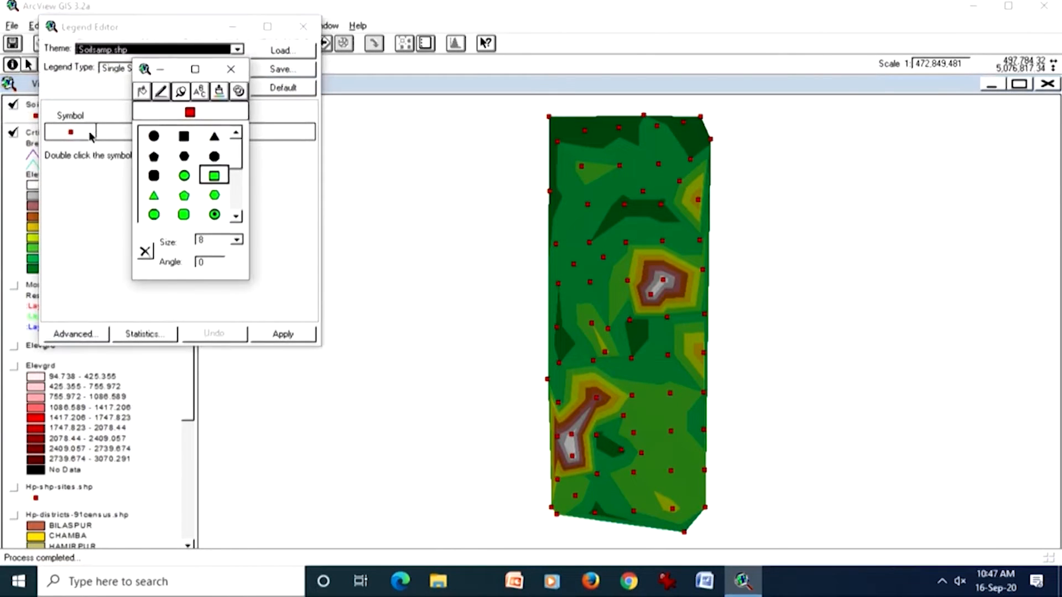
left_click(219, 92)
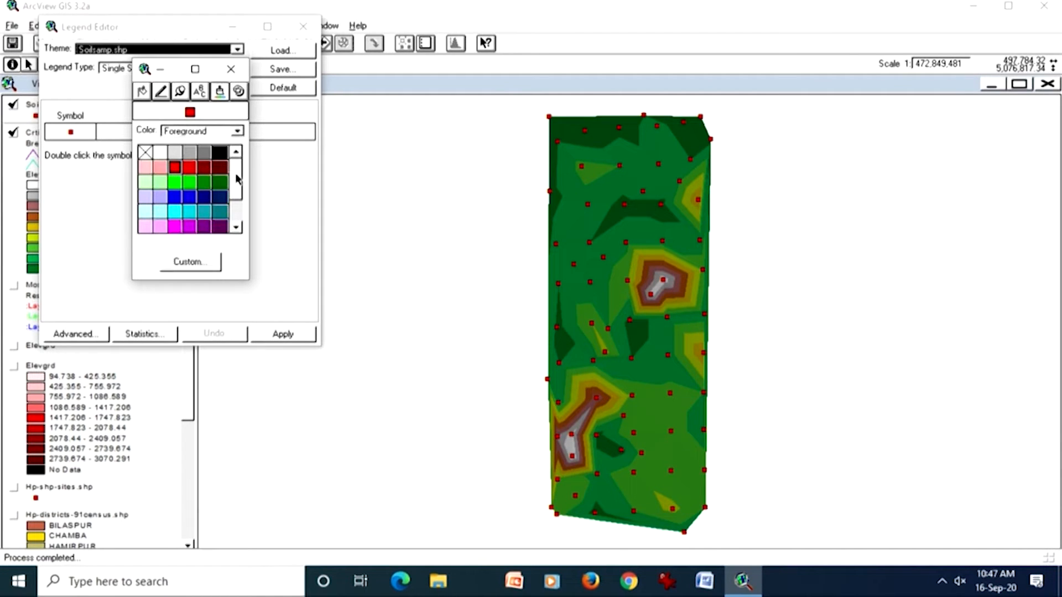
left_click_drag(238, 178, 239, 195)
left_click(174, 182)
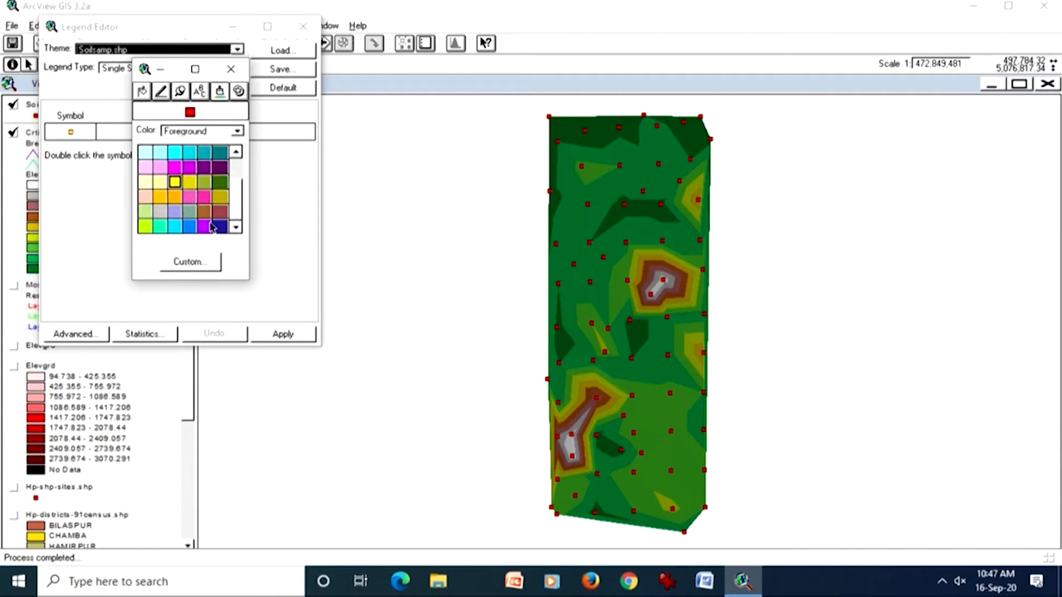
left_click(277, 334)
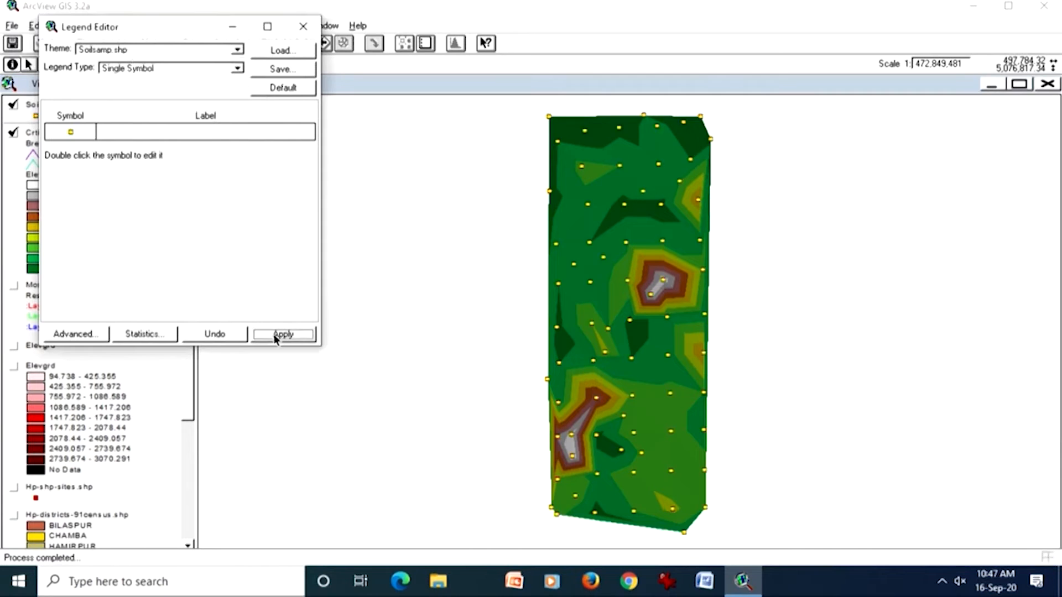
left_click(299, 28)
left_click(234, 68)
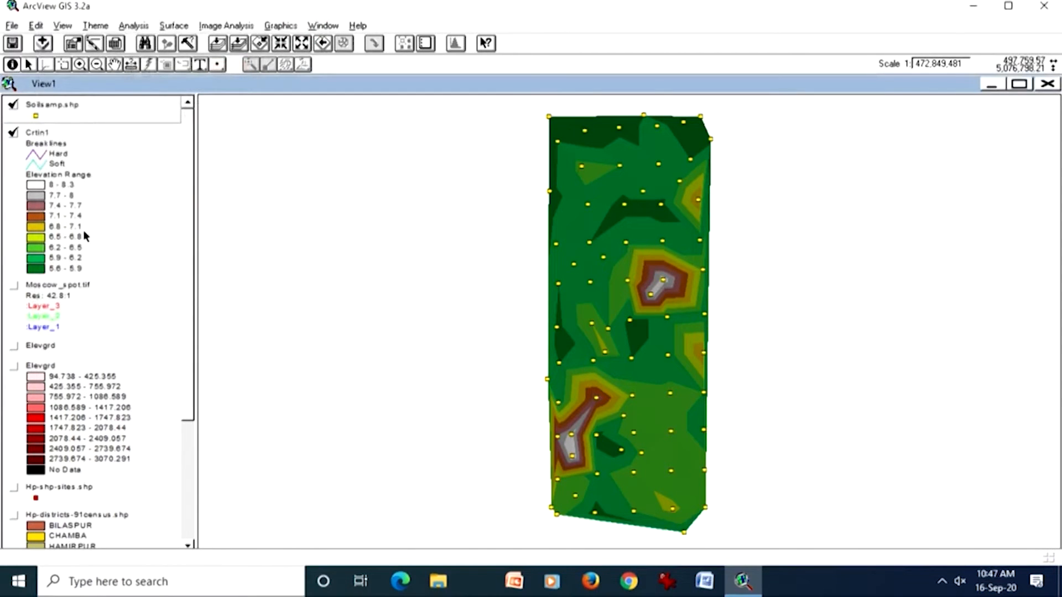
Step: Make Crtin1 active and identify elevation, slope and aspect at many points in the 7.4 - 7.7 zone around the southwestern peak's upper sample point
left_click(84, 226)
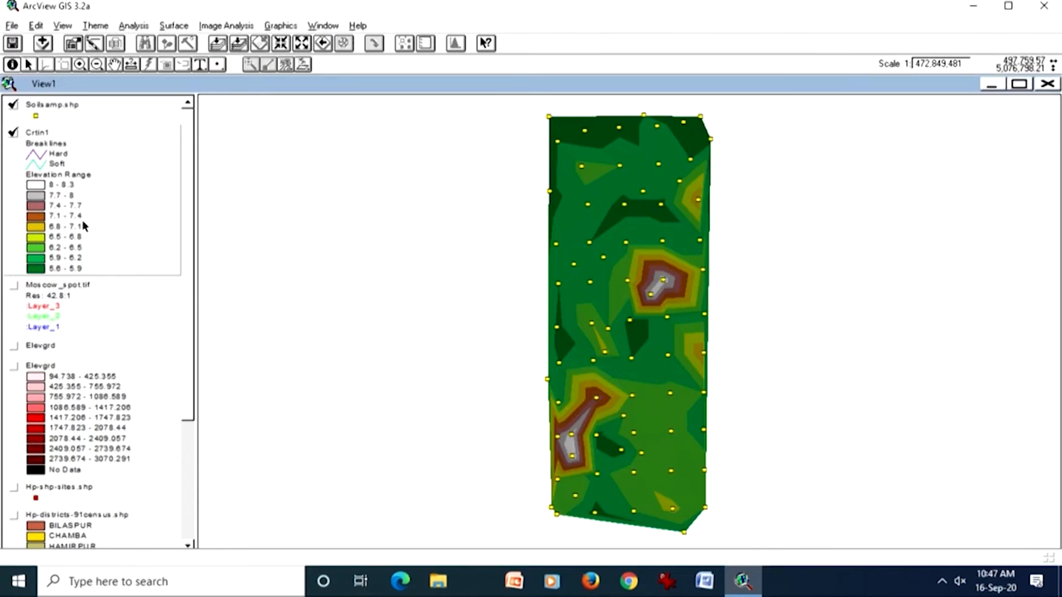
left_click(79, 64)
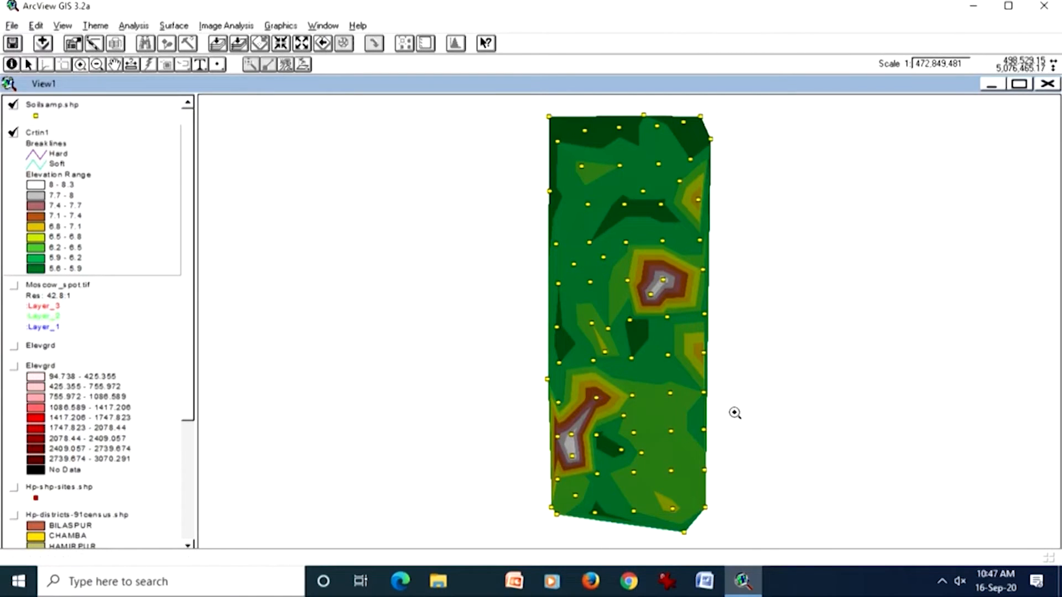
left_click_drag(575, 374, 644, 432)
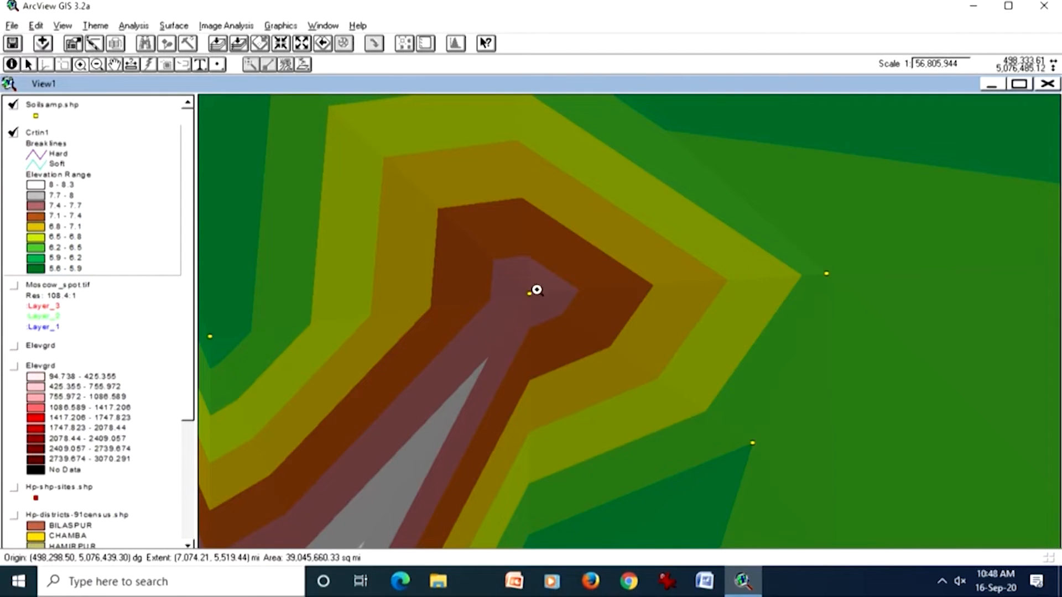
left_click_drag(504, 268, 643, 343)
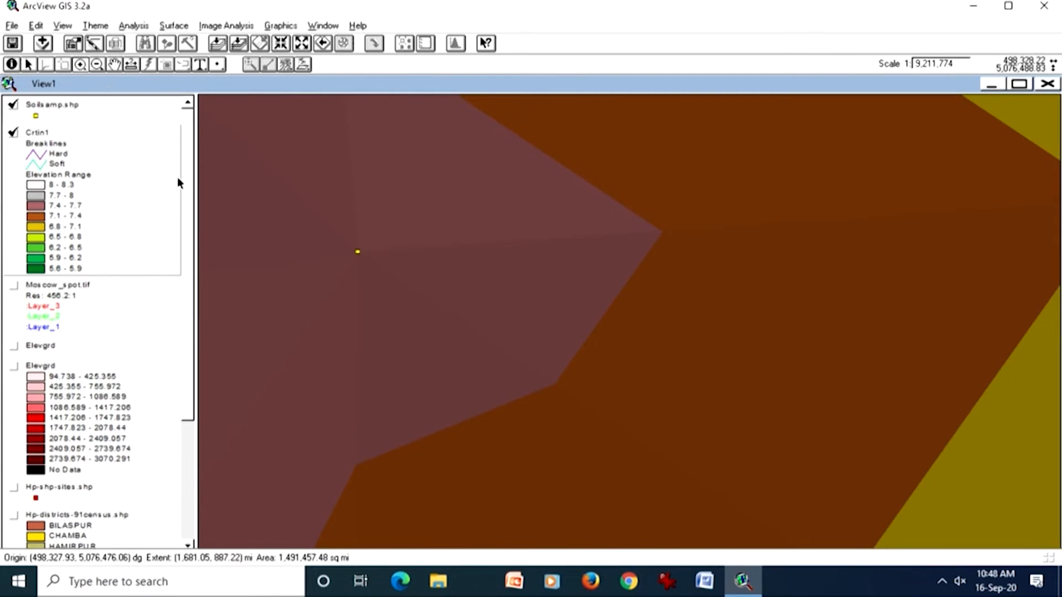
left_click(11, 64)
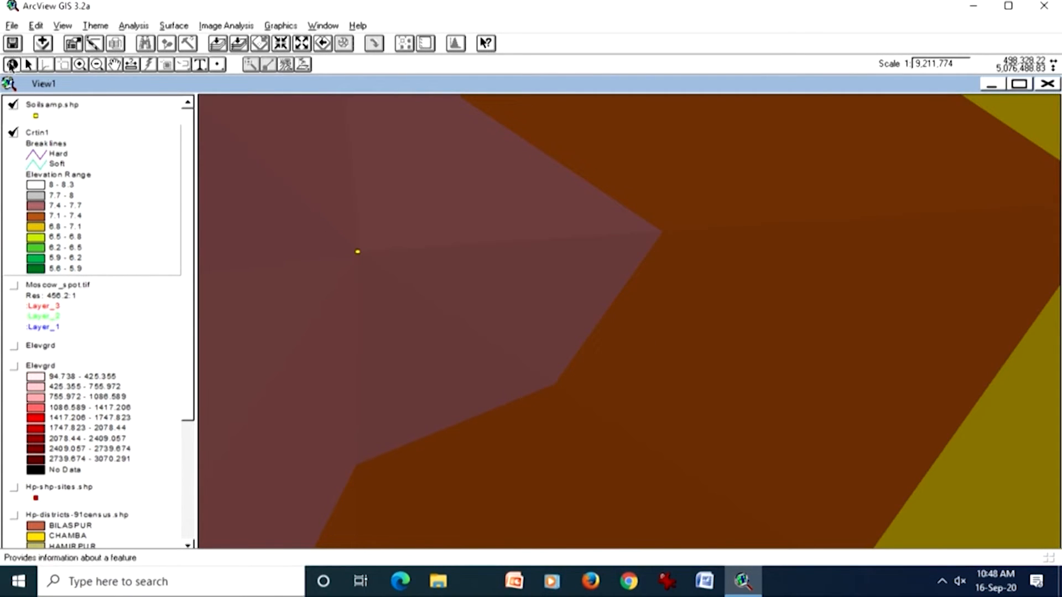
left_click(491, 266)
left_click(530, 246)
left_click(535, 303)
left_click(498, 316)
left_click(466, 281)
left_click(451, 261)
left_click(486, 235)
left_click(539, 225)
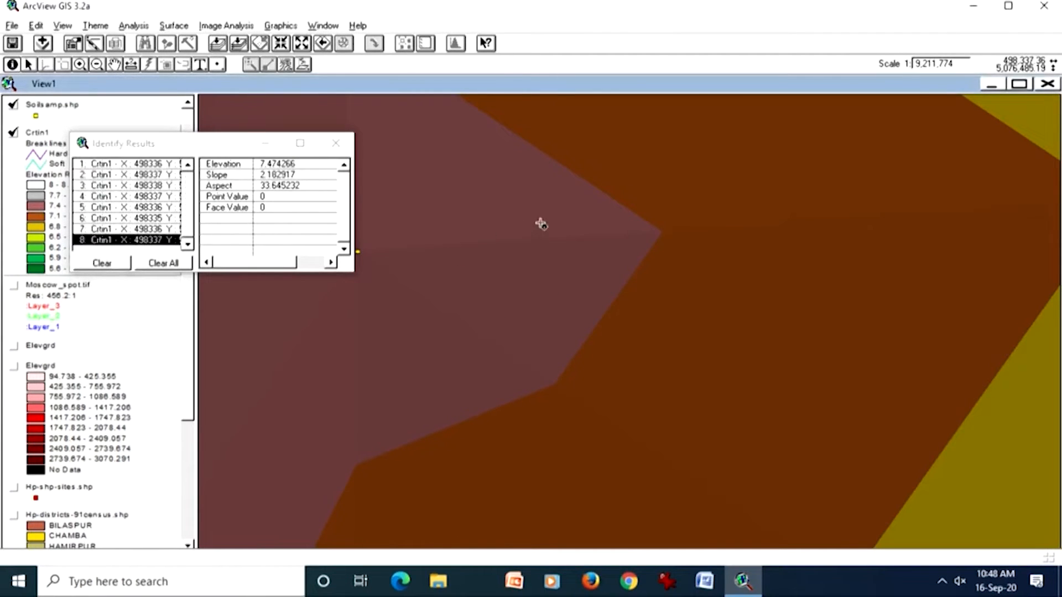
left_click(578, 217)
left_click(592, 244)
left_click(590, 280)
left_click(570, 316)
left_click(547, 337)
left_click(513, 300)
left_click(489, 269)
left_click(499, 241)
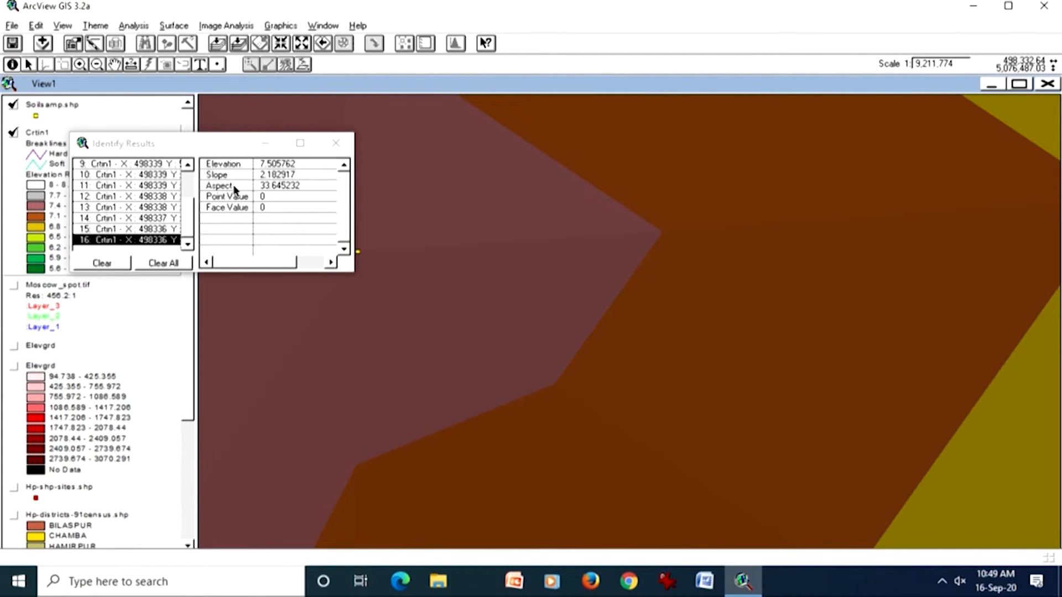
left_click(336, 143)
Step: Identify Crtin1's elevation, slope and aspect at many points across the neighbouring brown 7.1 - 7.4 zone
left_click(877, 410)
left_click(897, 424)
left_click(845, 468)
left_click(766, 438)
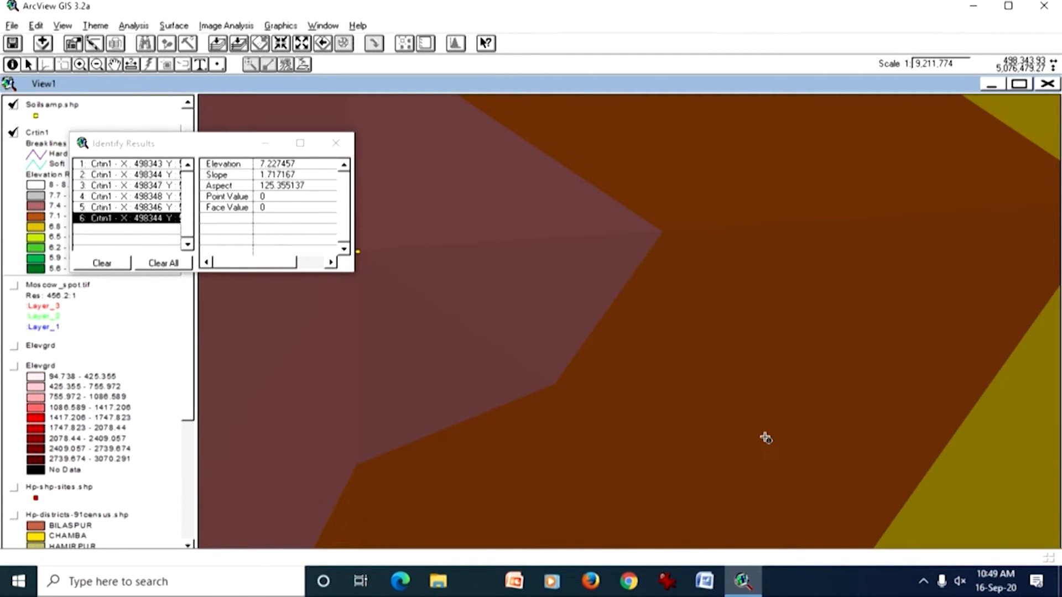
left_click(744, 382)
left_click(812, 440)
left_click(846, 424)
left_click(815, 392)
left_click(725, 375)
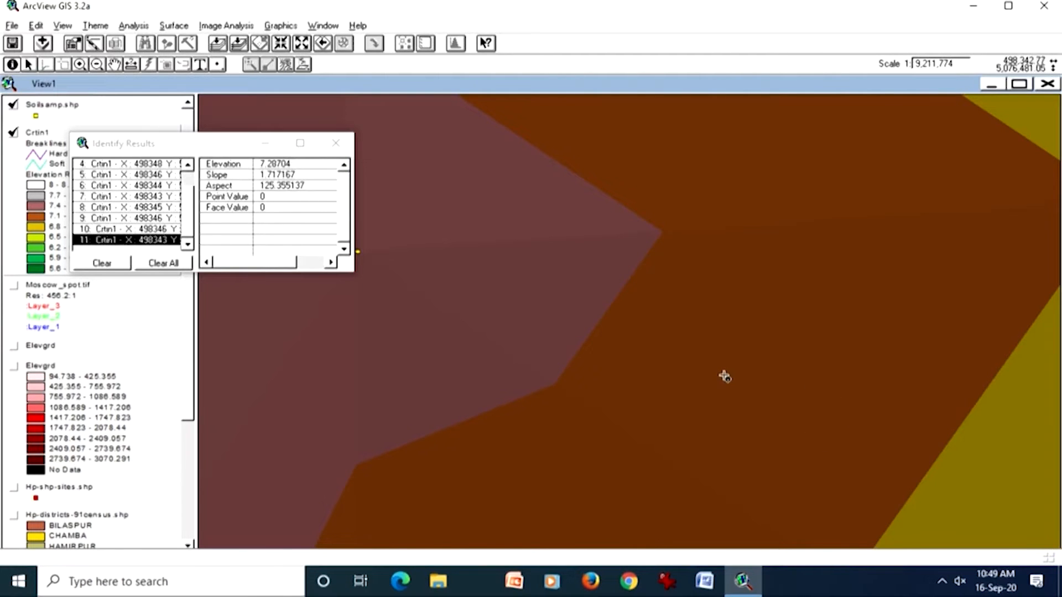
left_click(716, 434)
left_click(780, 453)
left_click(802, 450)
left_click(813, 449)
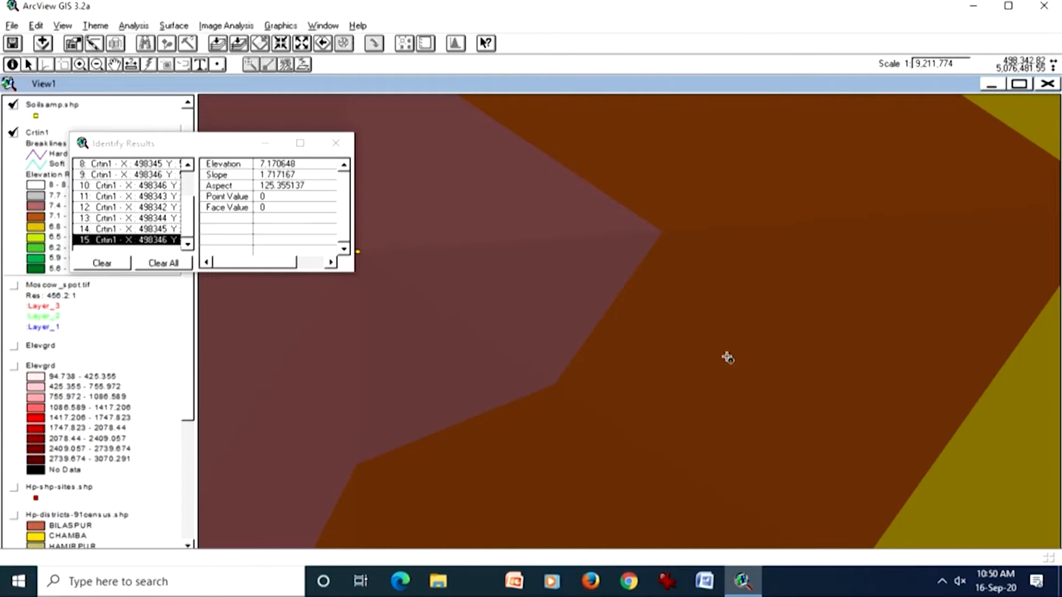
left_click(688, 375)
left_click(754, 400)
left_click(798, 427)
left_click(829, 446)
left_click(846, 465)
left_click(811, 490)
left_click(766, 466)
left_click(730, 436)
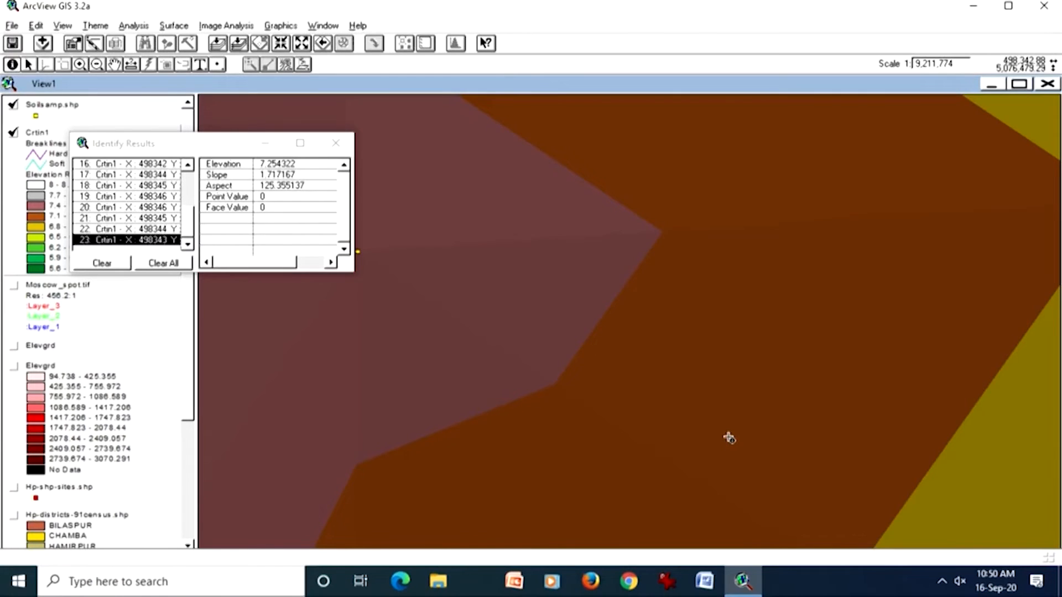
left_click(682, 389)
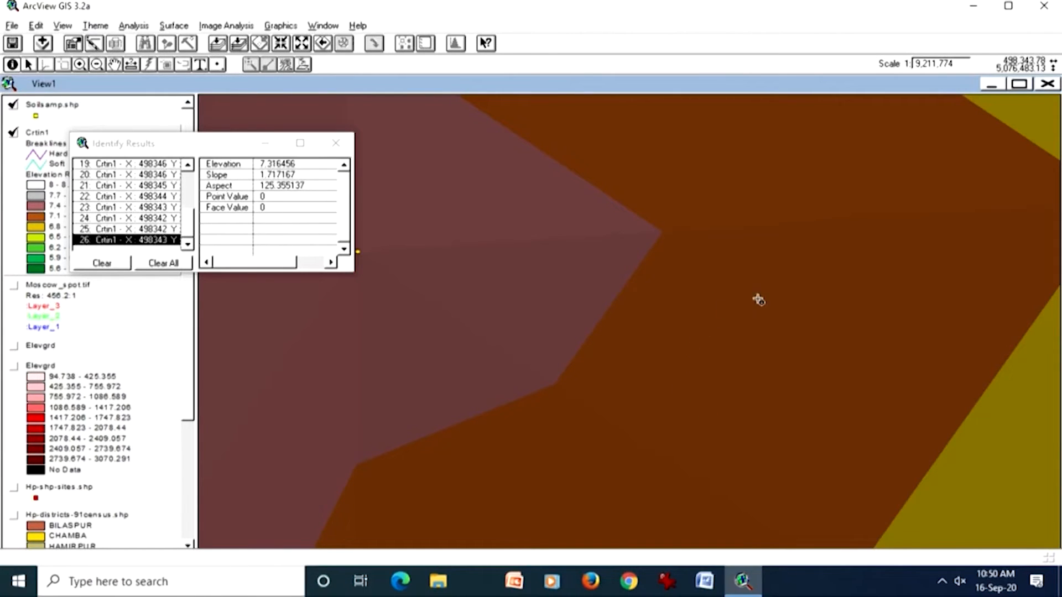
Step: Identify Crtin1 again at several points inside the mauve 7.4 - 7.7 zone for comparison and close the results
left_click(592, 289)
left_click(581, 274)
left_click(533, 218)
left_click(491, 266)
left_click(512, 244)
left_click(531, 223)
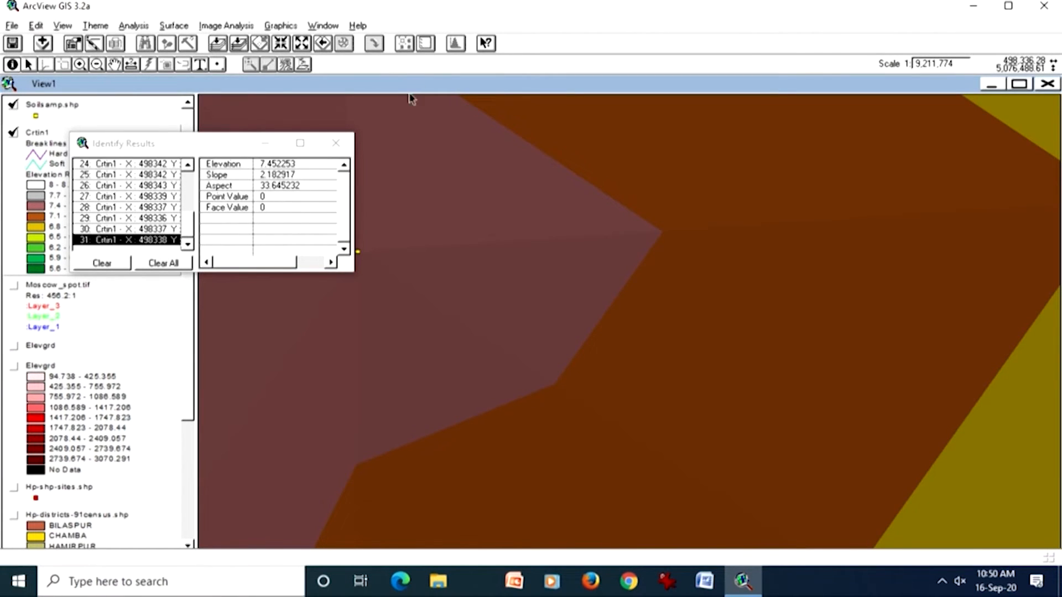
left_click(336, 143)
Step: Examine how Crtin1's facets connect the sample points in the west-central part, the centre and the northeast corner of the surface
left_click(239, 44)
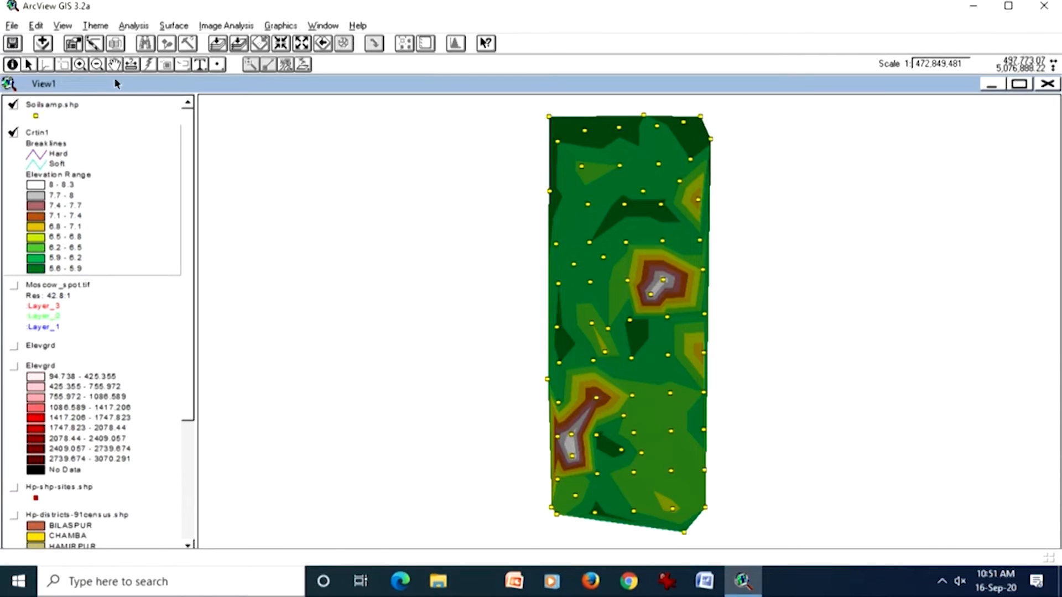
left_click(81, 64)
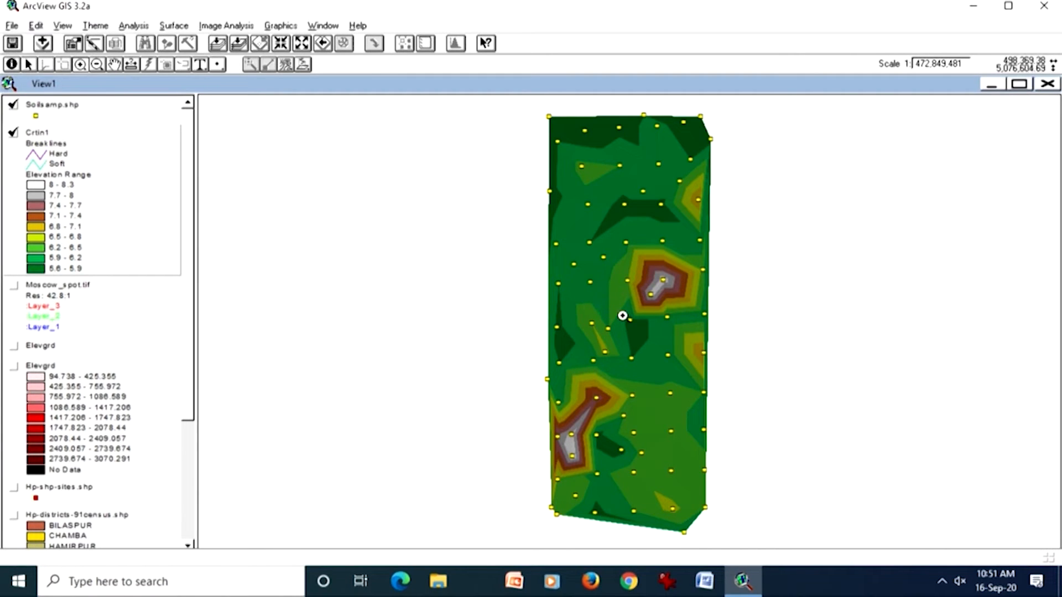
left_click_drag(623, 305, 578, 374)
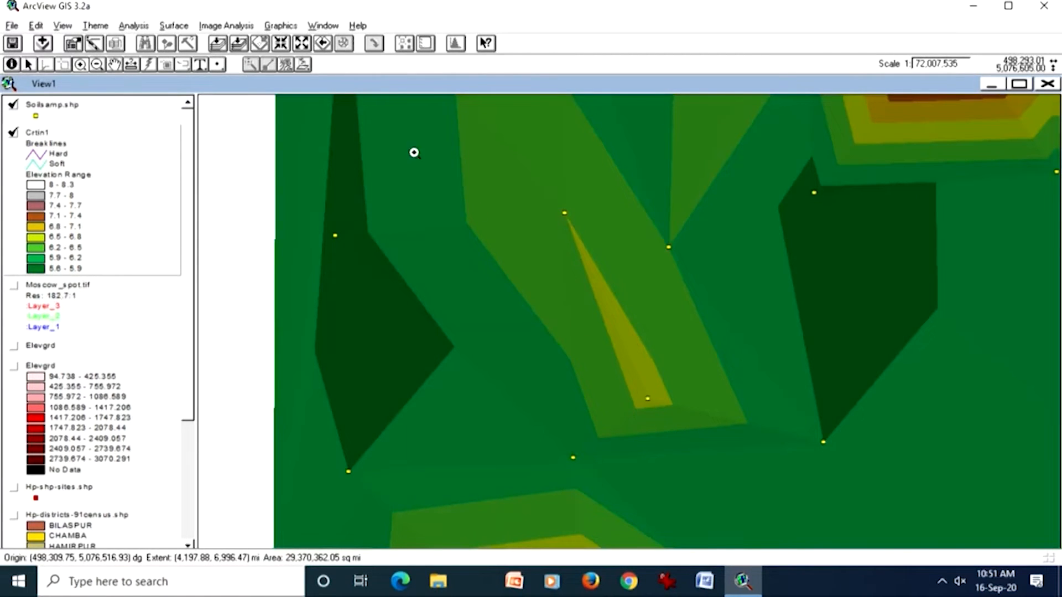
left_click(321, 44)
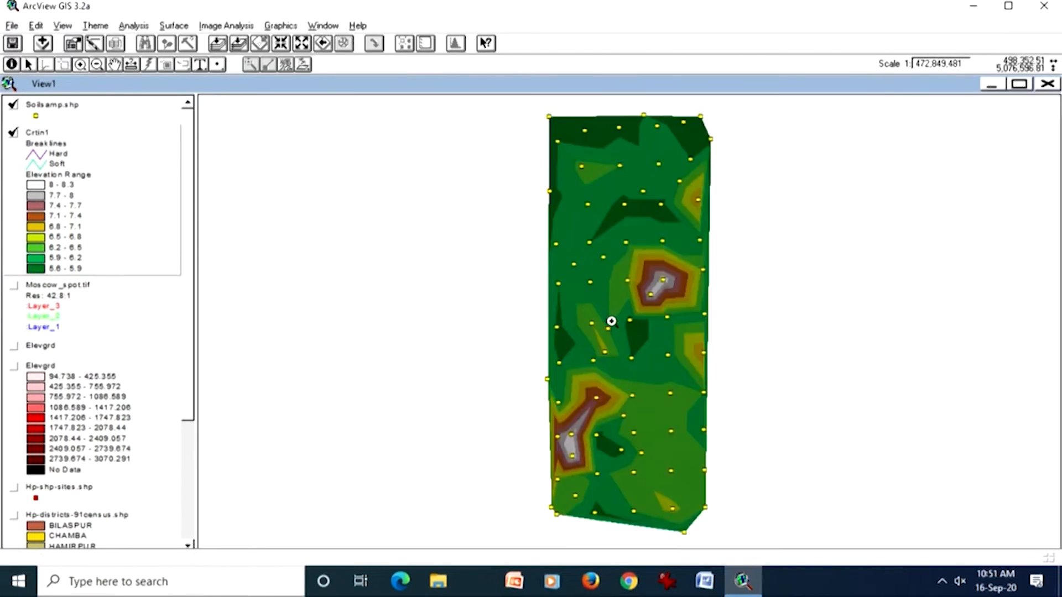
left_click_drag(619, 309, 685, 365)
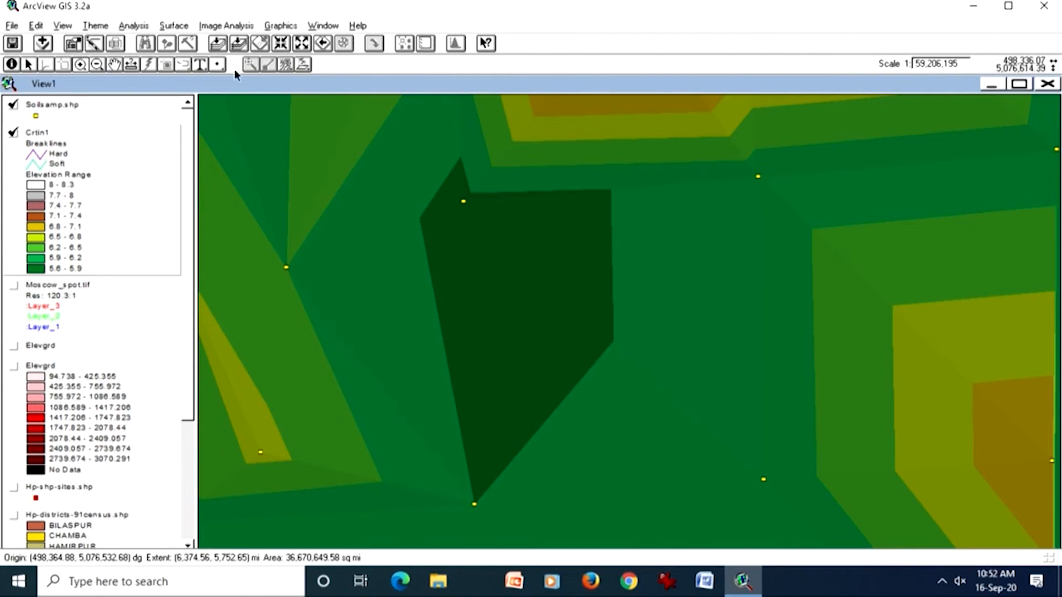
left_click(238, 43)
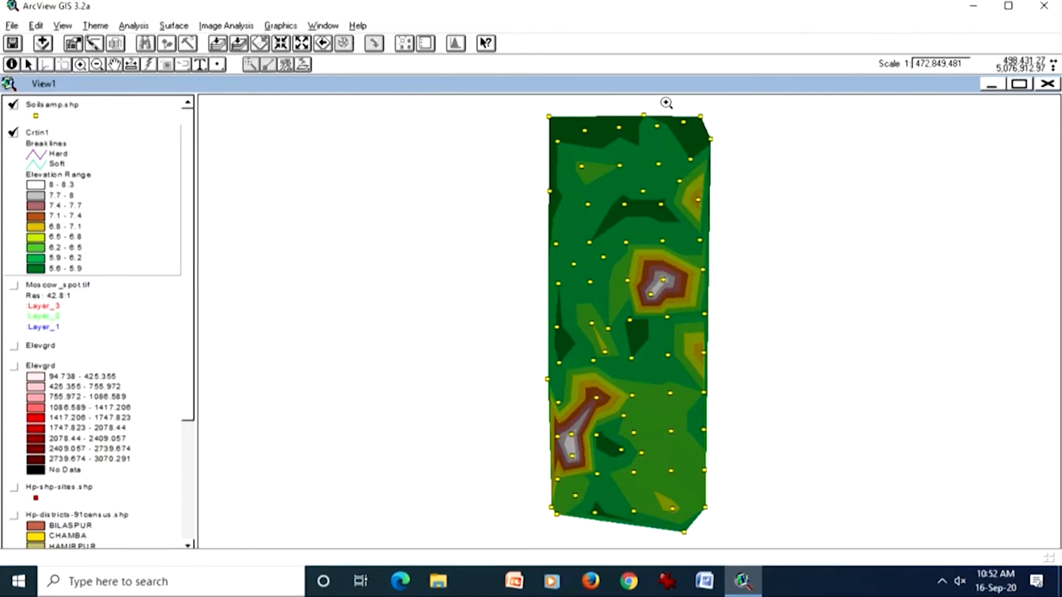
left_click_drag(672, 101, 725, 166)
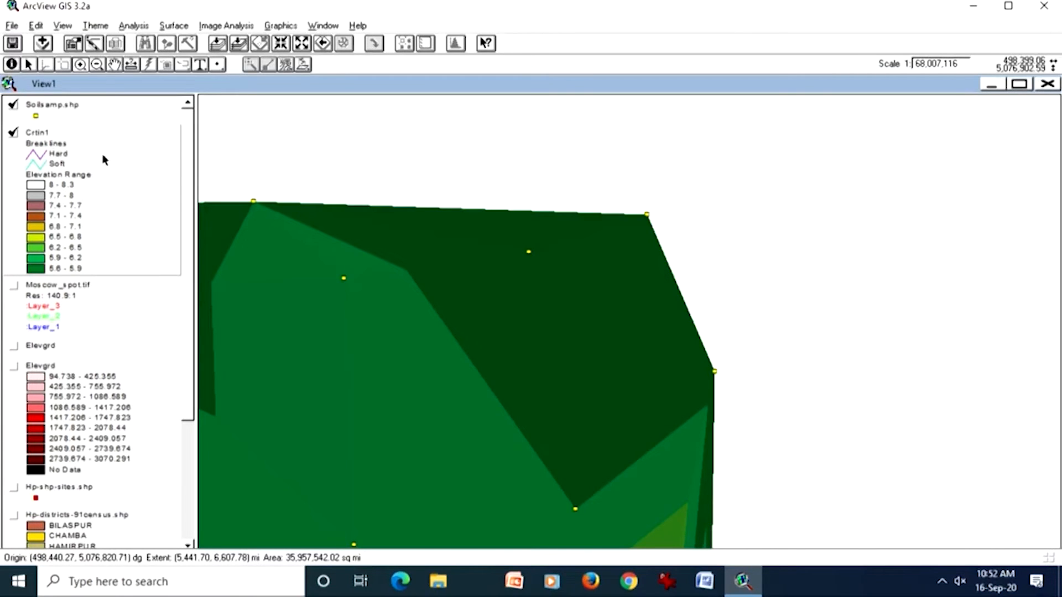
Step: Start interpolating a grid from the Soilsamp.shp points with the output grid extent set to Same As Display
left_click(57, 118)
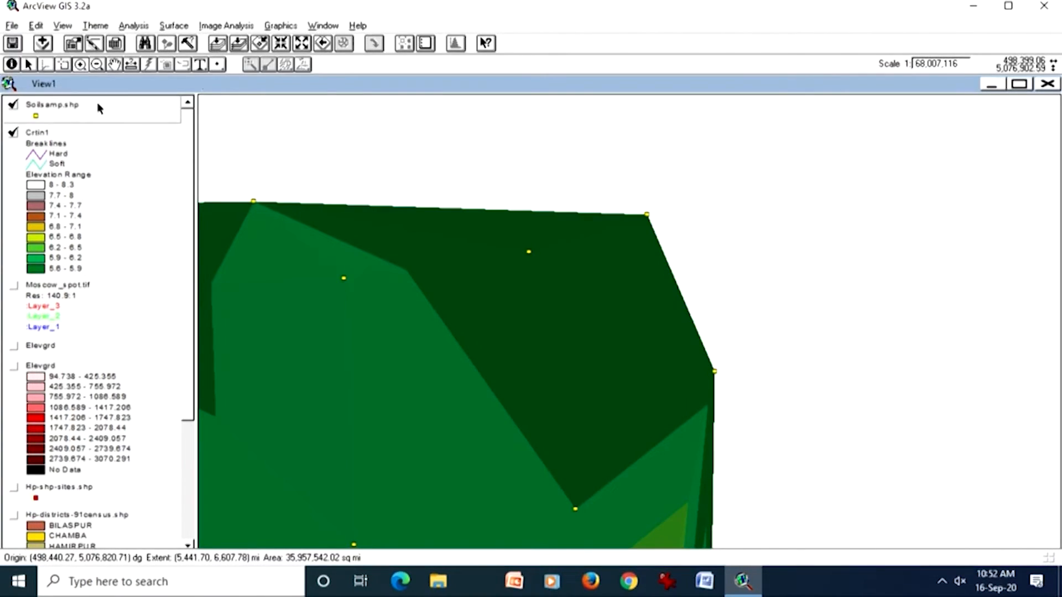
left_click(238, 43)
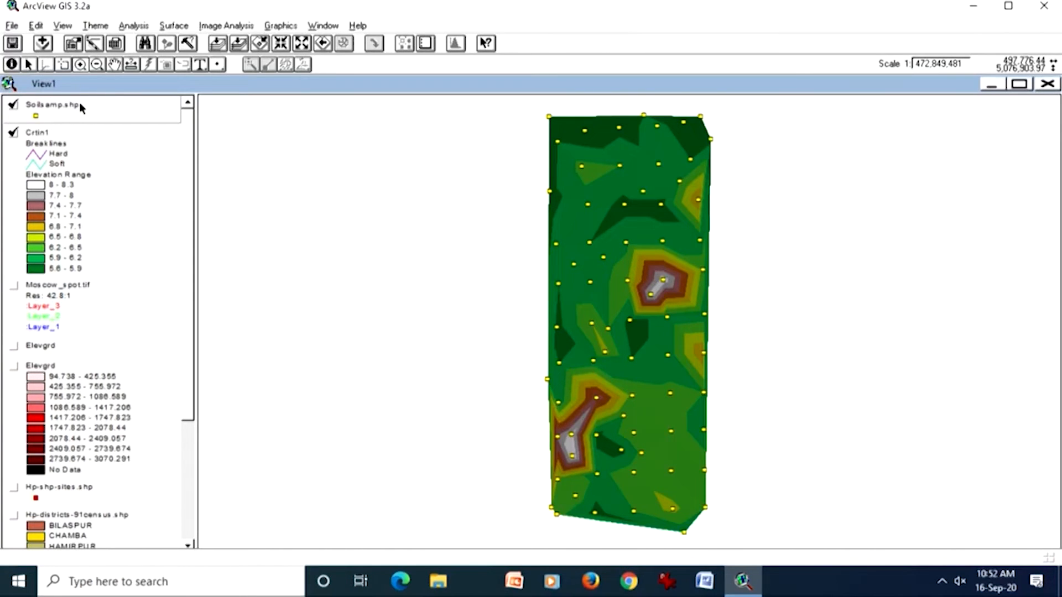
left_click(166, 27)
left_click(165, 75)
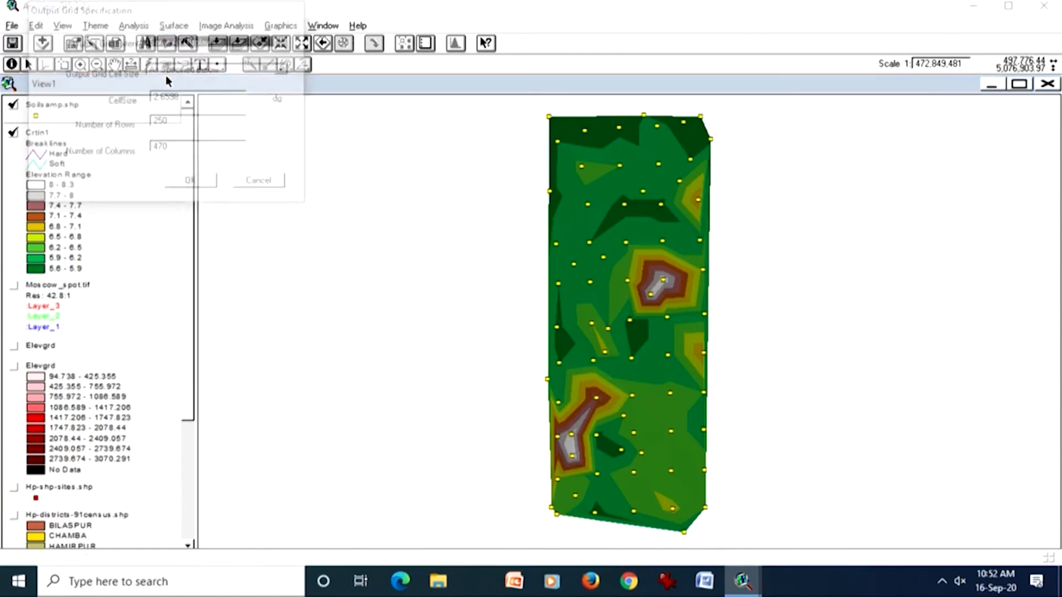
left_click_drag(184, 16, 331, 204)
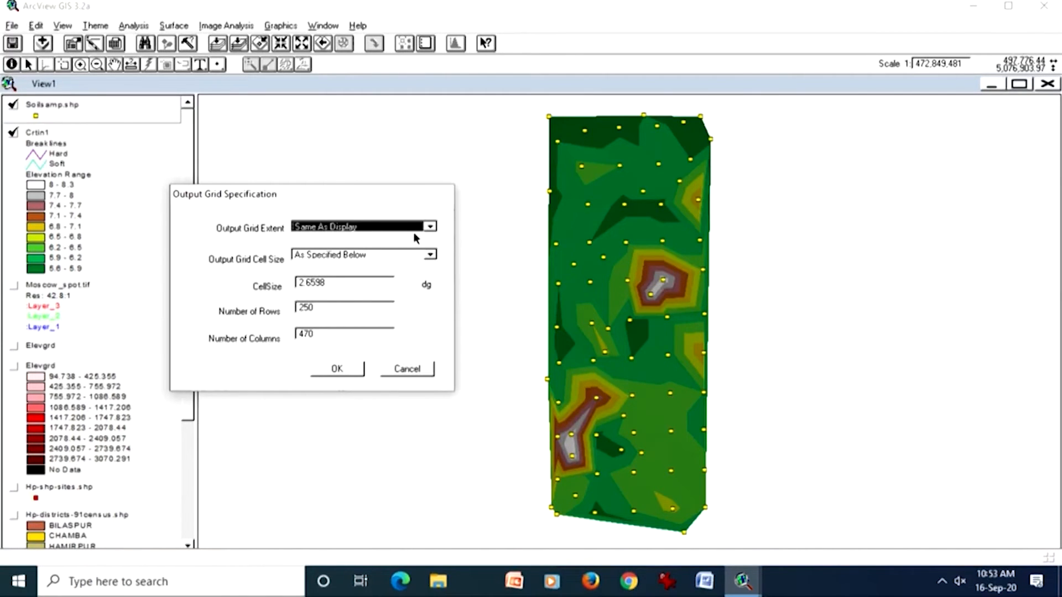
left_click(429, 228)
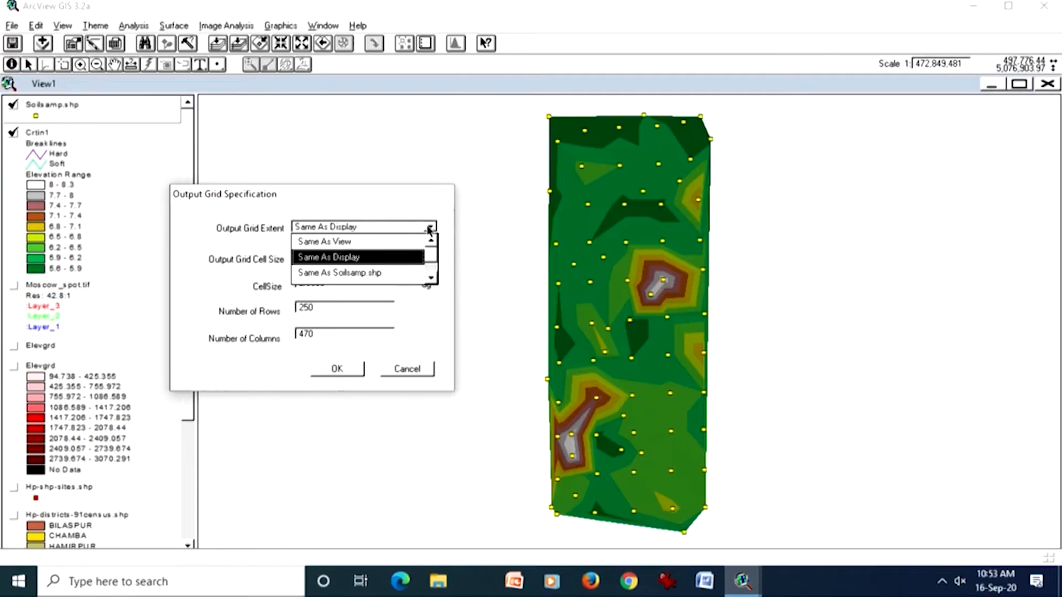
left_click(380, 258)
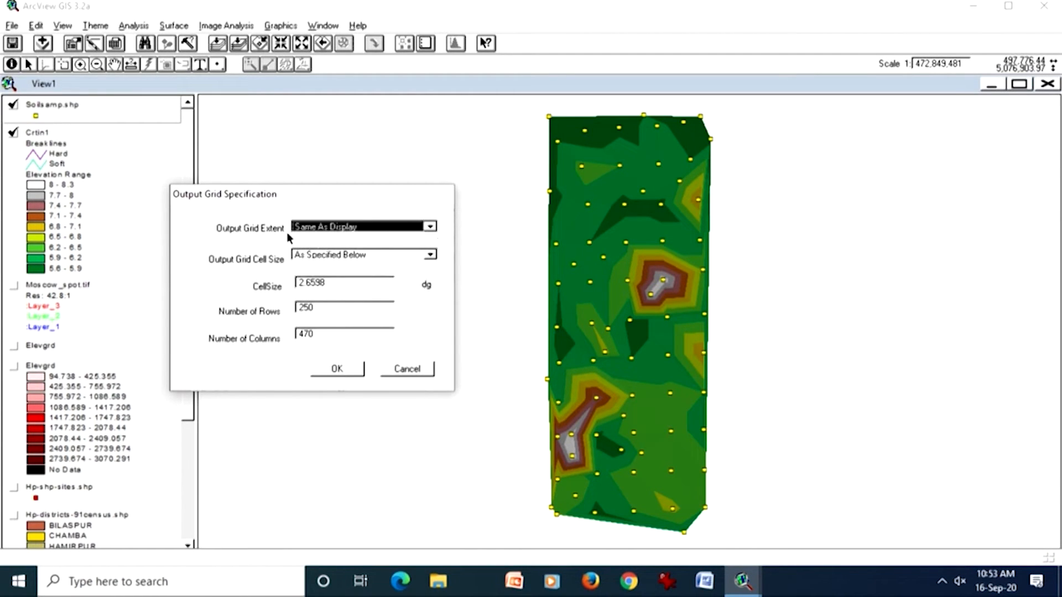
left_click_drag(302, 200, 143, 197)
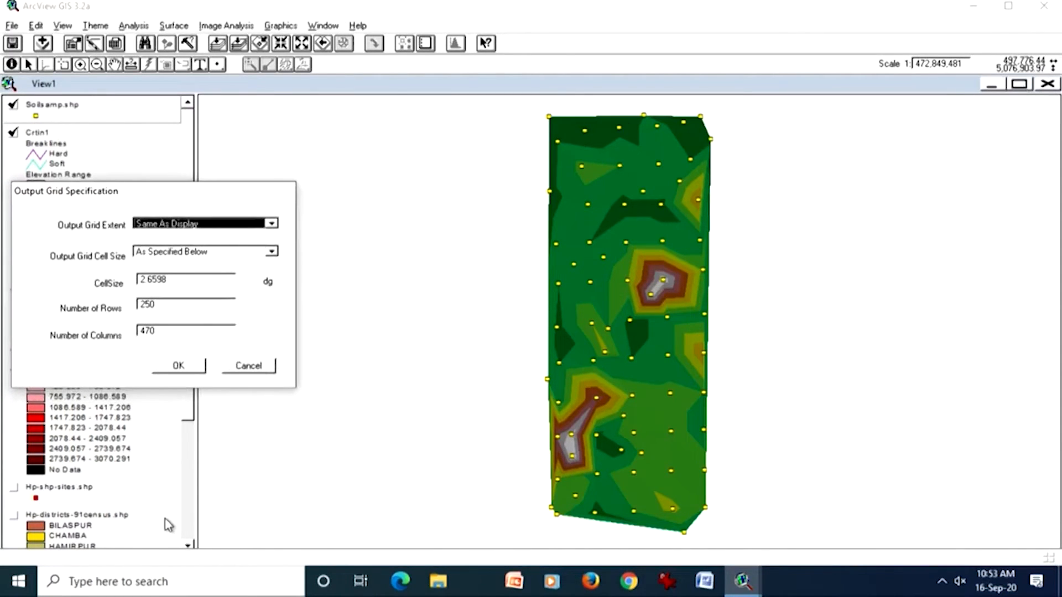
left_click_drag(145, 193, 303, 204)
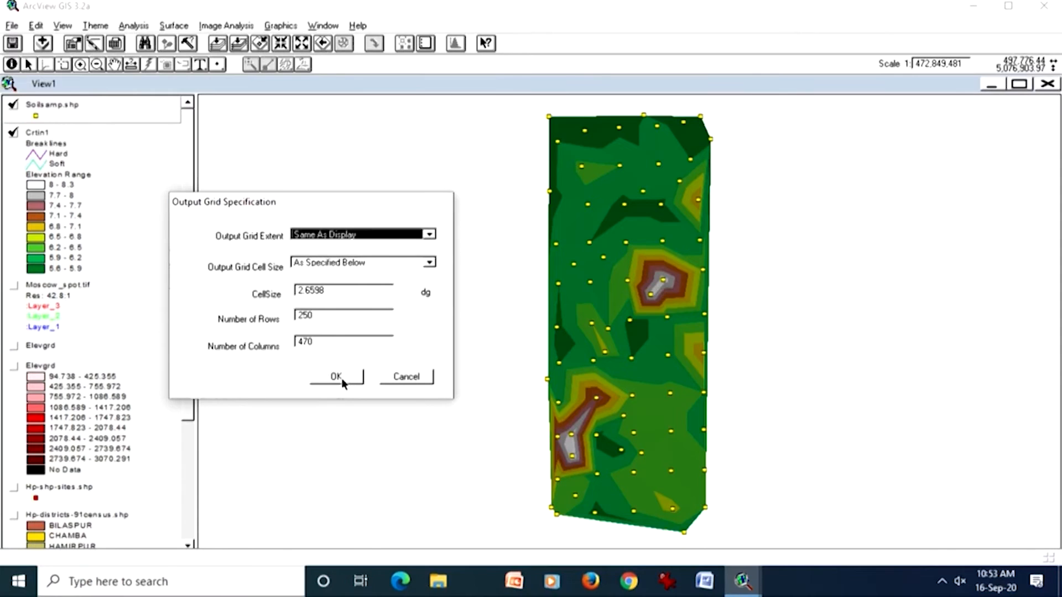
Step: Trim trailing decimals from the output grid's cell size and accept the grid specification
left_click(319, 290)
left_click_drag(344, 291, 307, 287)
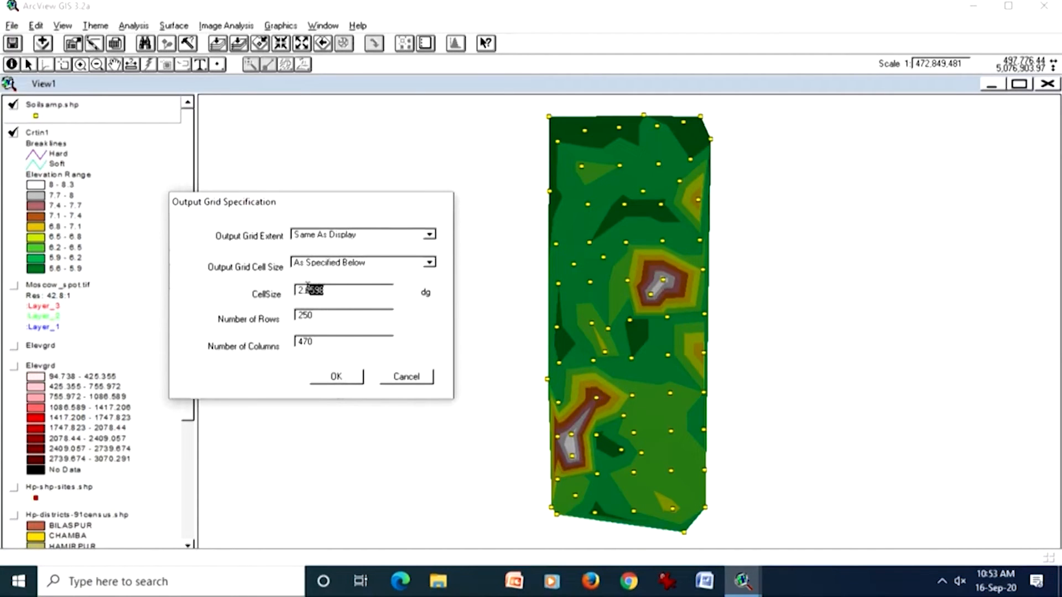
left_click(332, 316)
left_click_drag(307, 292, 326, 290)
key("BackSpace")
key("BackSpace")
left_click(341, 377)
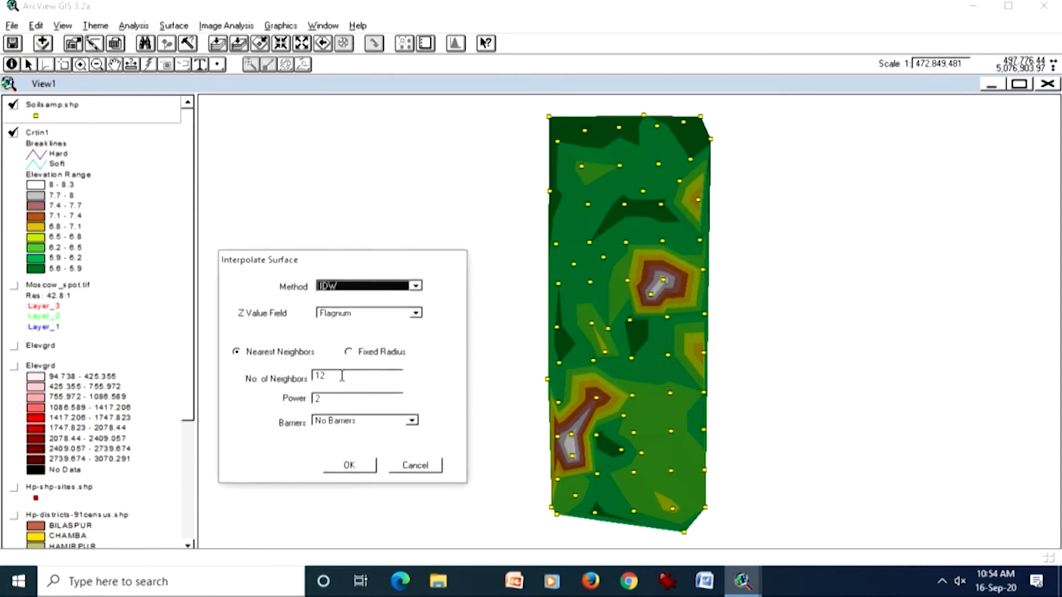
Step: Interpolate the surface by IDW with Ph as the Z value field, 12 nearest neighbors, power 2 and no barriers
left_click_drag(359, 270, 399, 199)
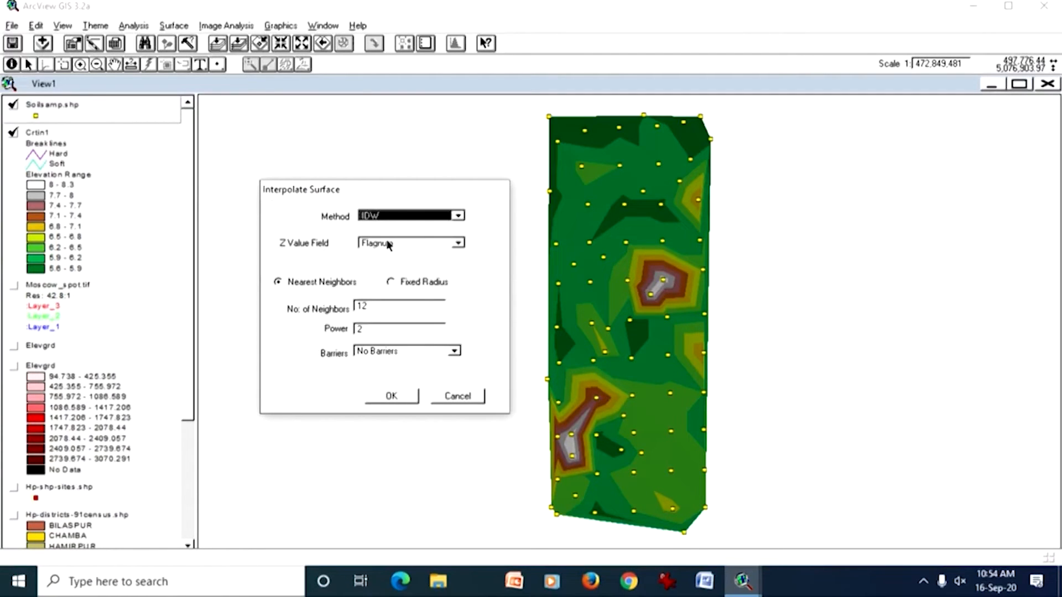
left_click(458, 245)
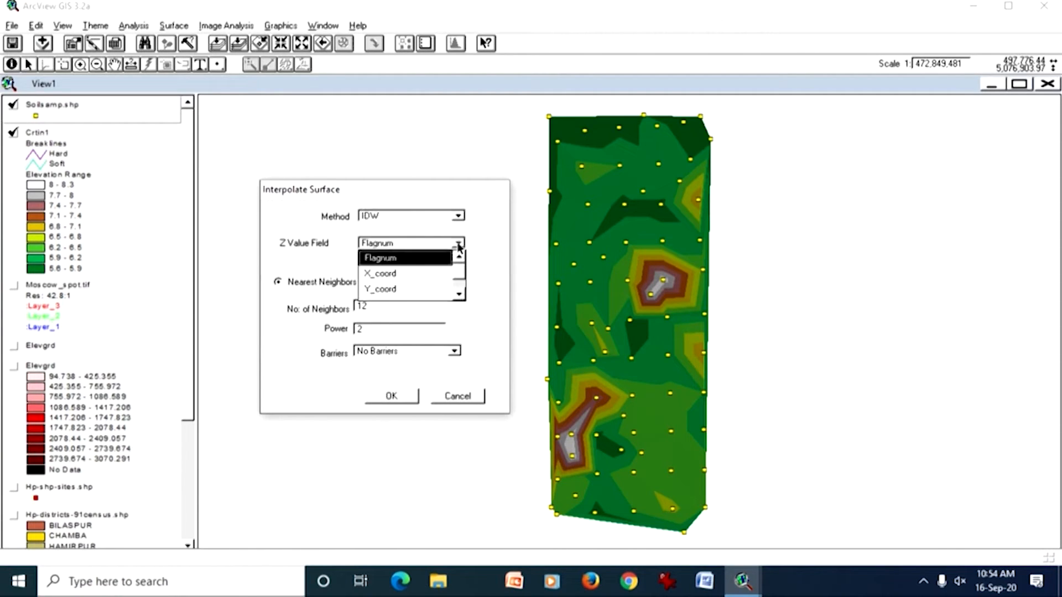
left_click(459, 294)
left_click(459, 294)
left_click(418, 272)
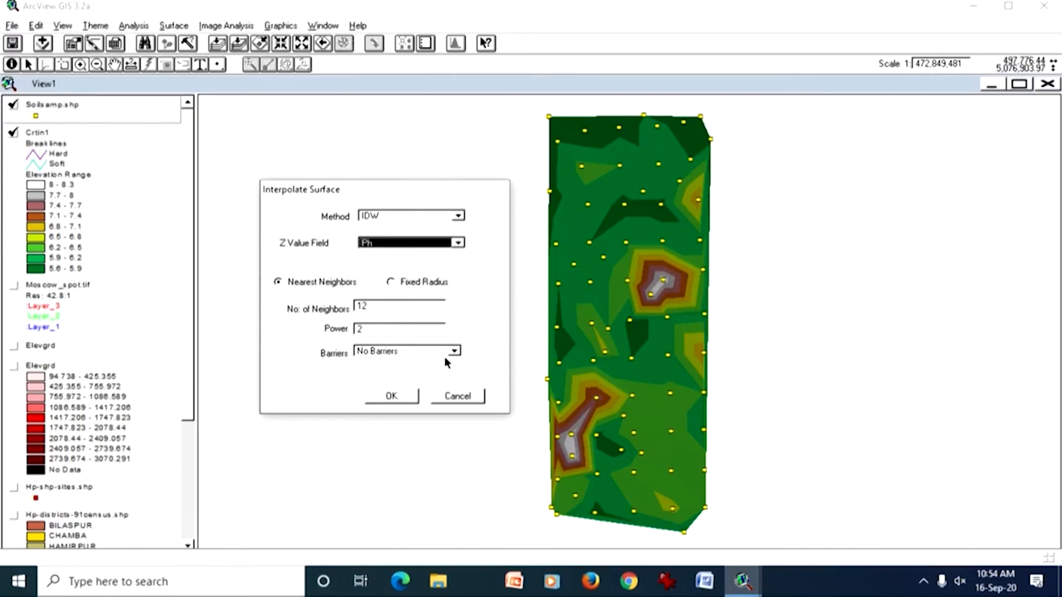
left_click(392, 397)
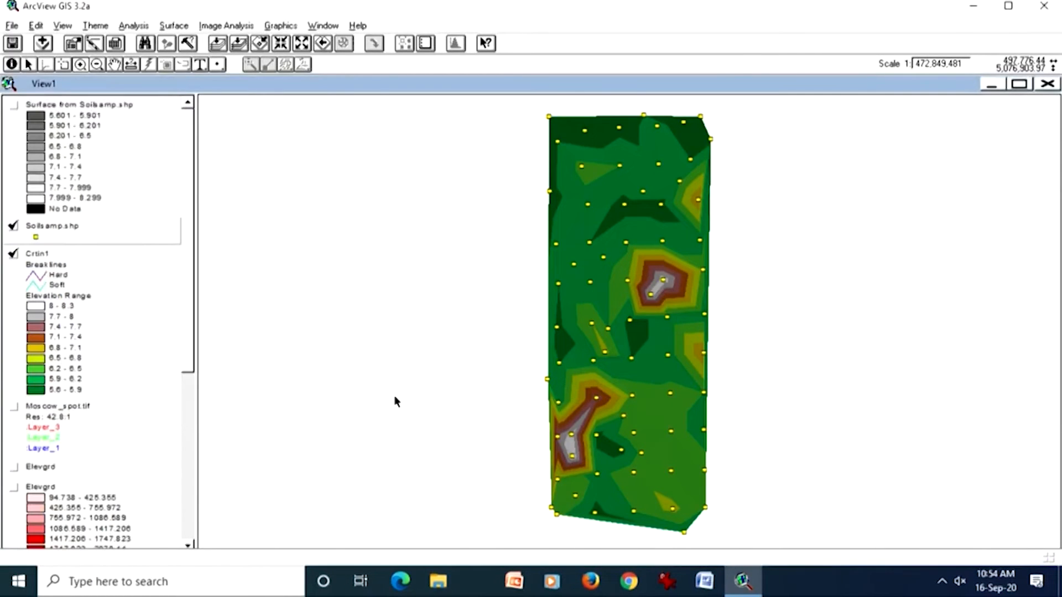
Step: Display the interpolated surface grid and place the Soilsamp.shp points above it in the theme order
left_click(152, 171)
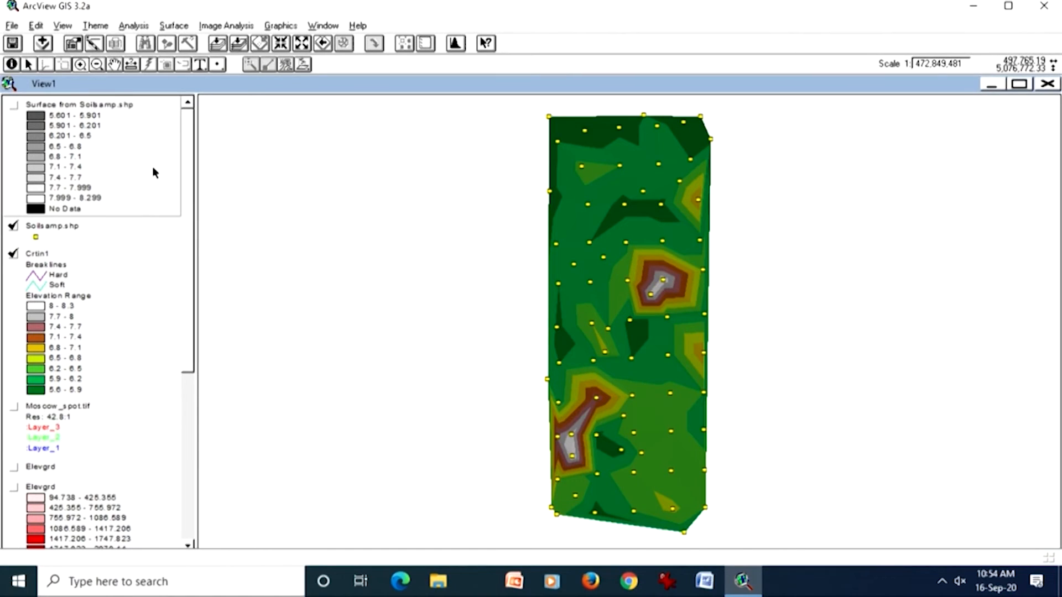
left_click(14, 107)
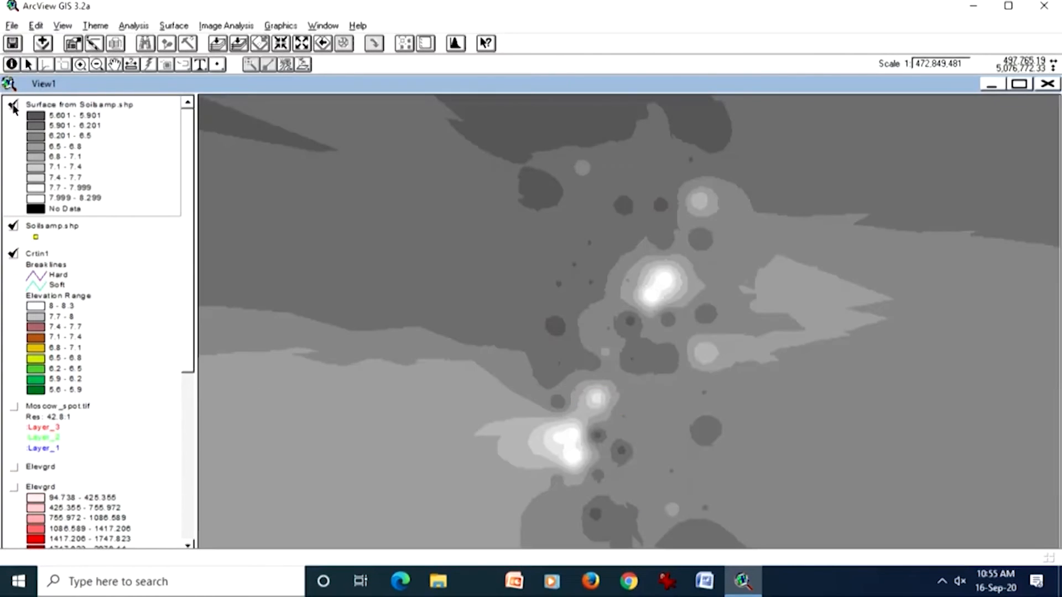
left_click(239, 45)
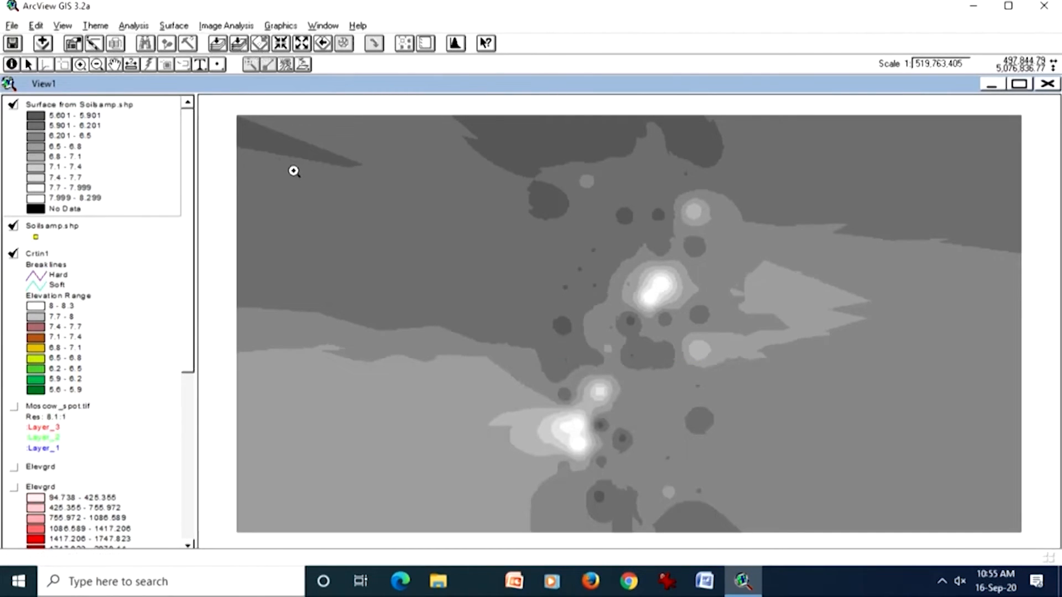
left_click(123, 235)
left_click_drag(124, 228, 140, 109)
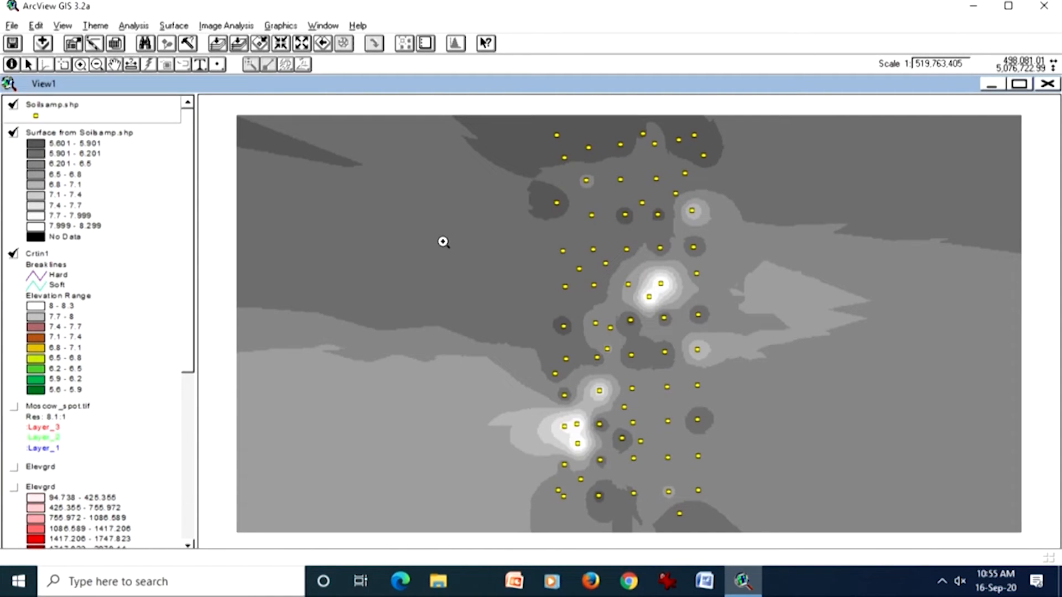
Step: Examine the grid cells around the sample points at the southwestern peak and across the interpolated surface's full extent
left_click_drag(511, 382, 623, 475)
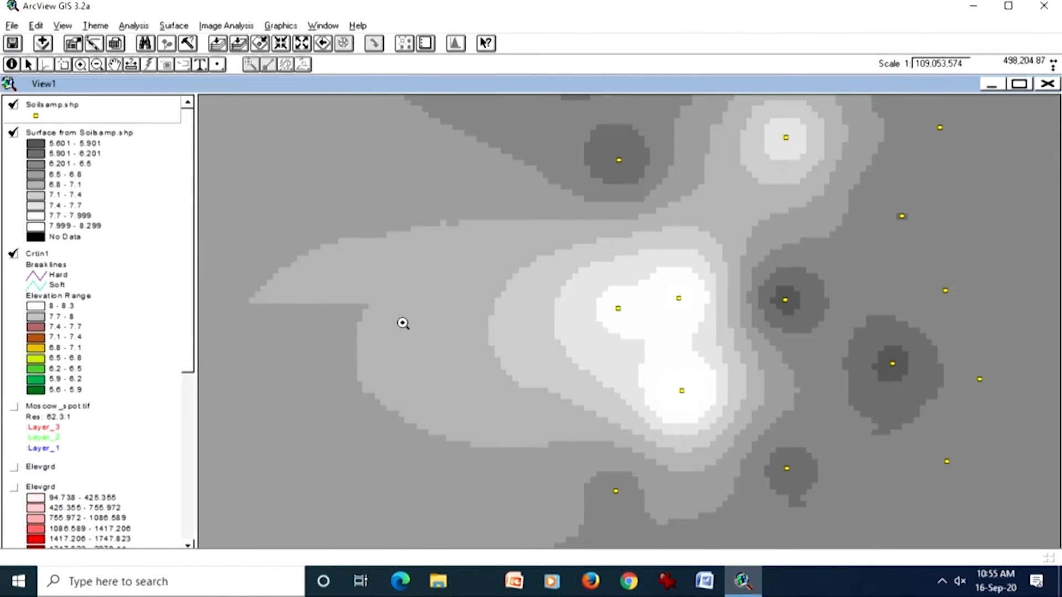
left_click(238, 43)
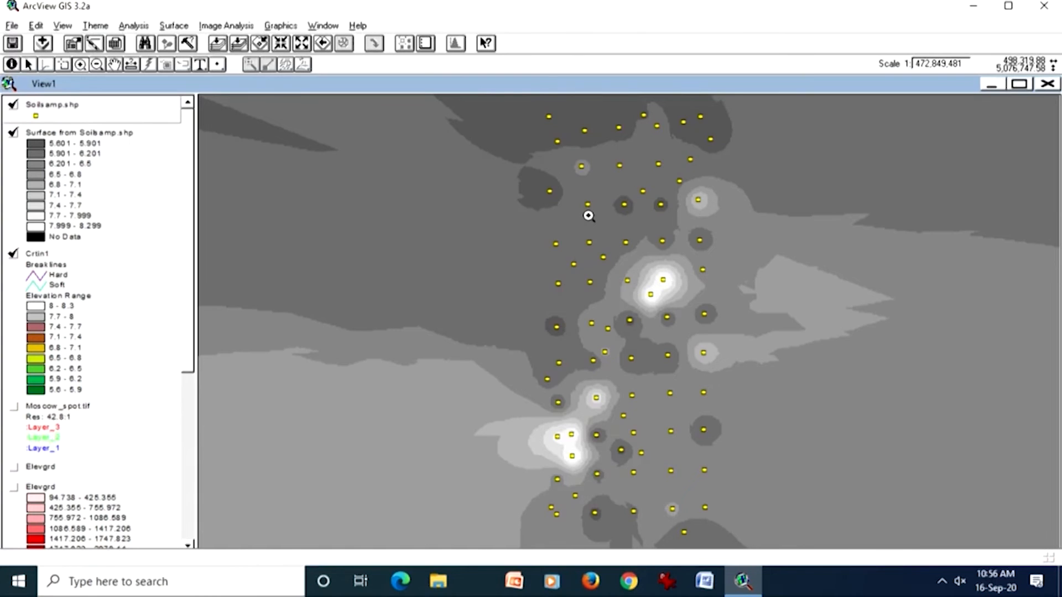
left_click(242, 47)
left_click(147, 132)
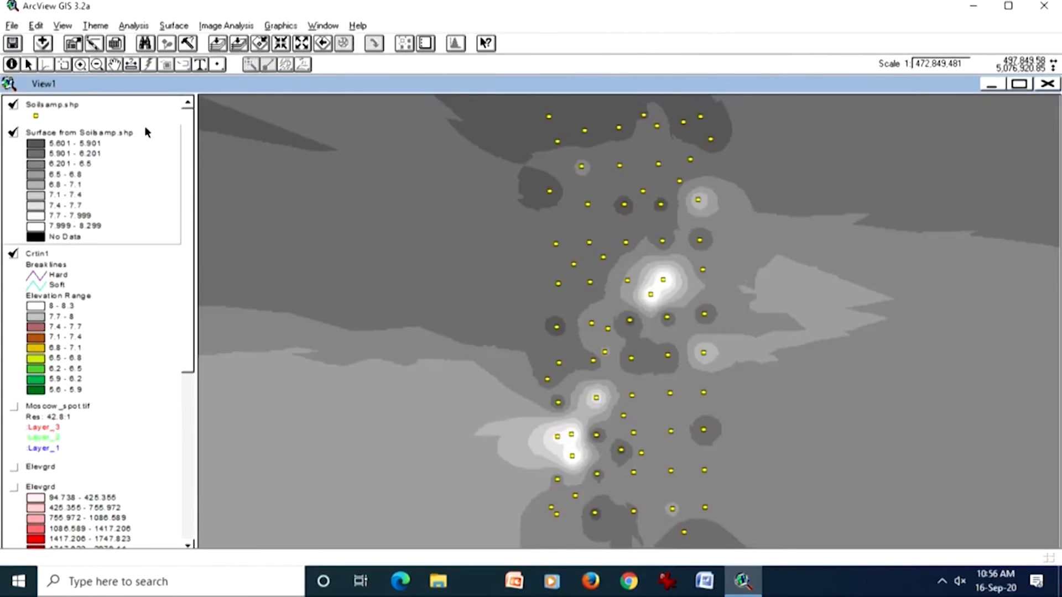
left_click(238, 43)
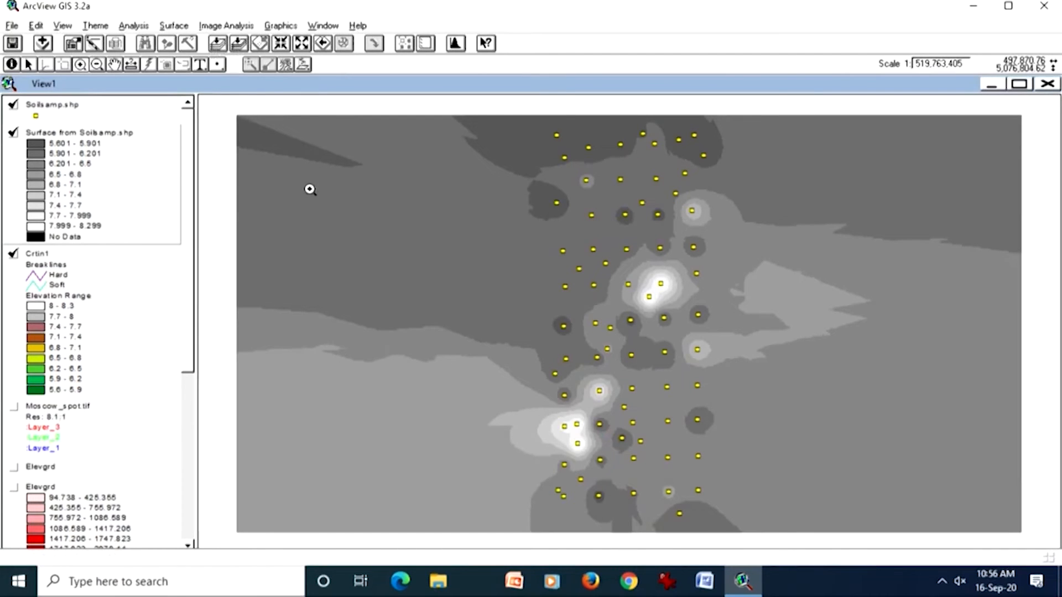
Step: Move Crtin1 above the interpolated surface to compare their extents, and hide the Soilsamp.shp points
left_click(161, 306)
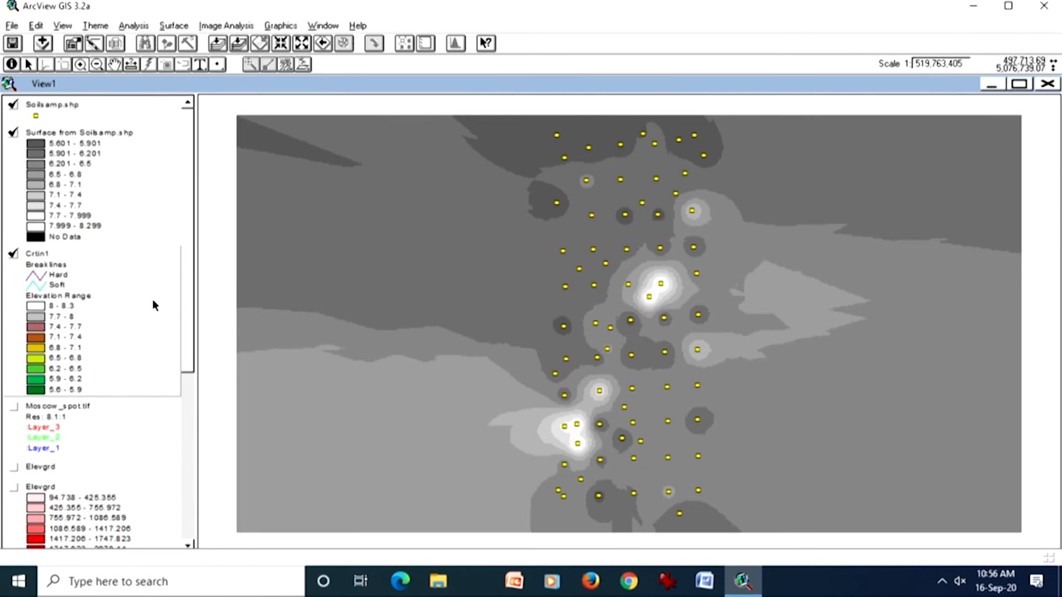
left_click_drag(153, 300, 174, 173)
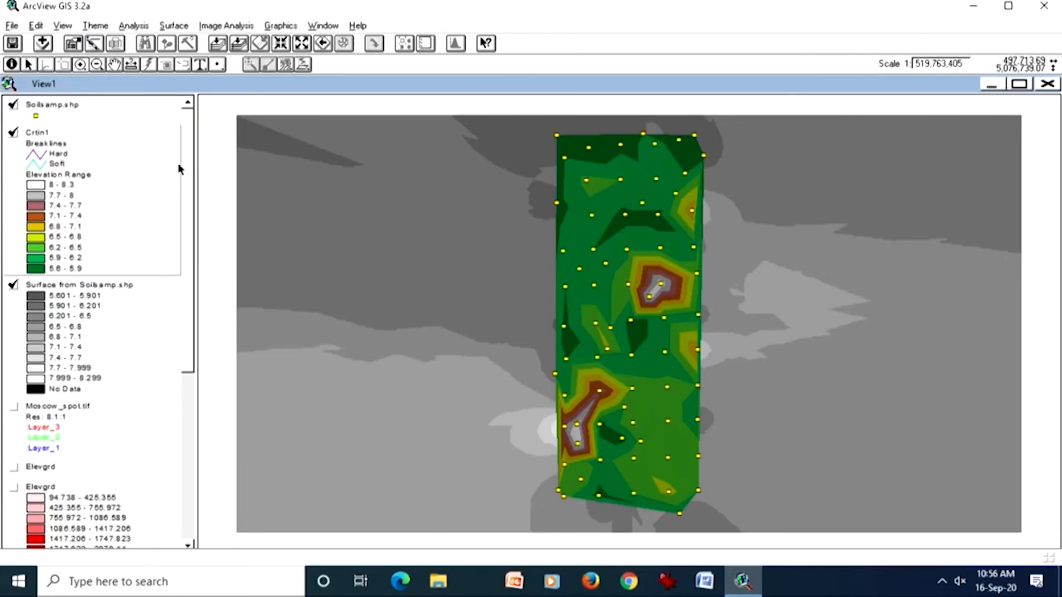
left_click_drag(666, 142, 724, 299)
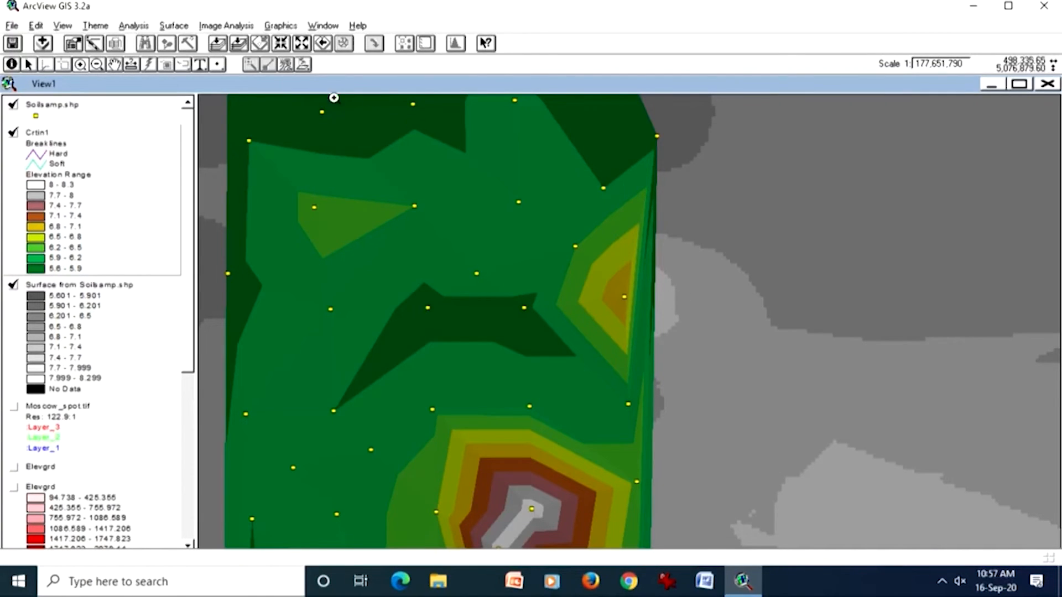
left_click(229, 49)
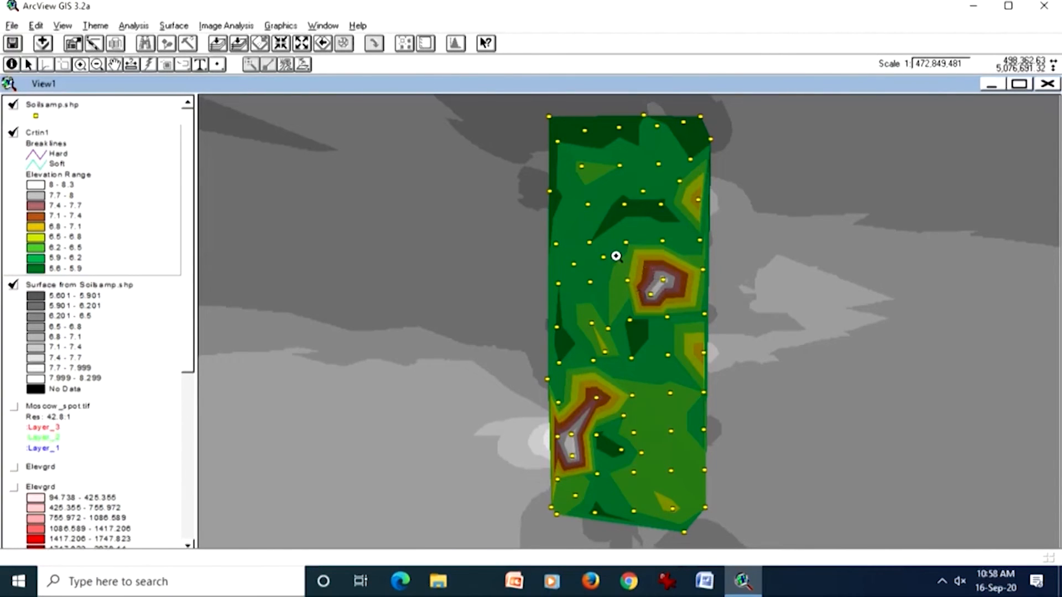
left_click(151, 329)
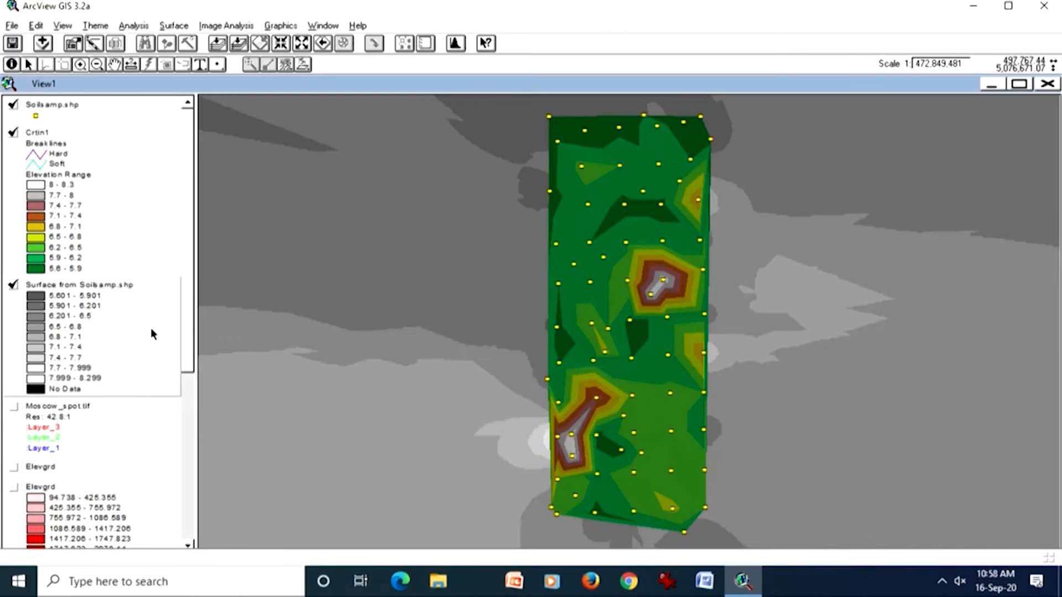
left_click(13, 104)
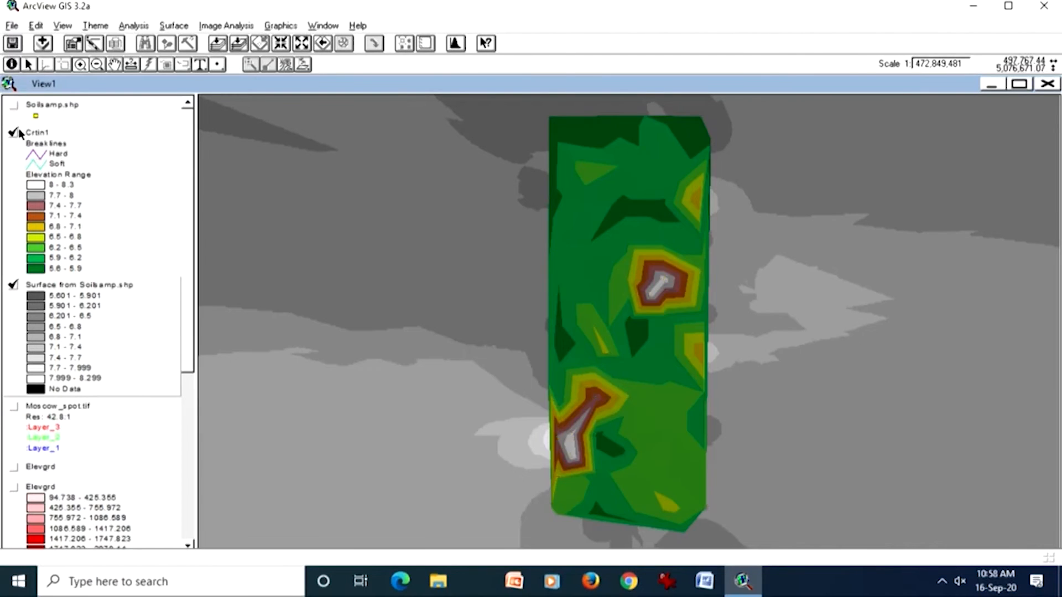
Step: Load the Vector Conversions Extension (1.1) and look through the conversion commands it offers
left_click(13, 28)
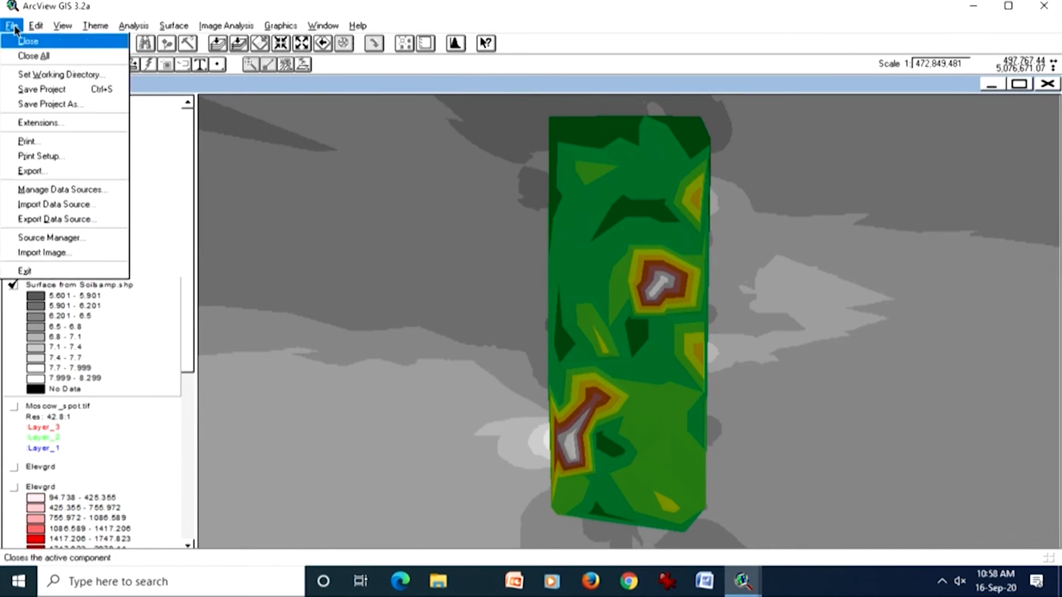
left_click(46, 123)
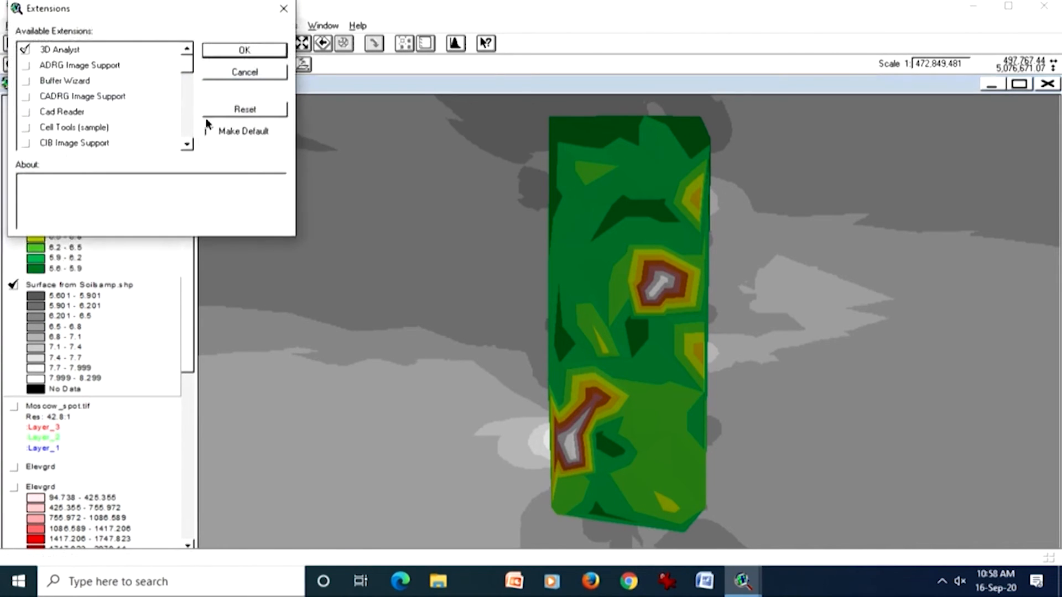
left_click_drag(191, 65, 191, 143)
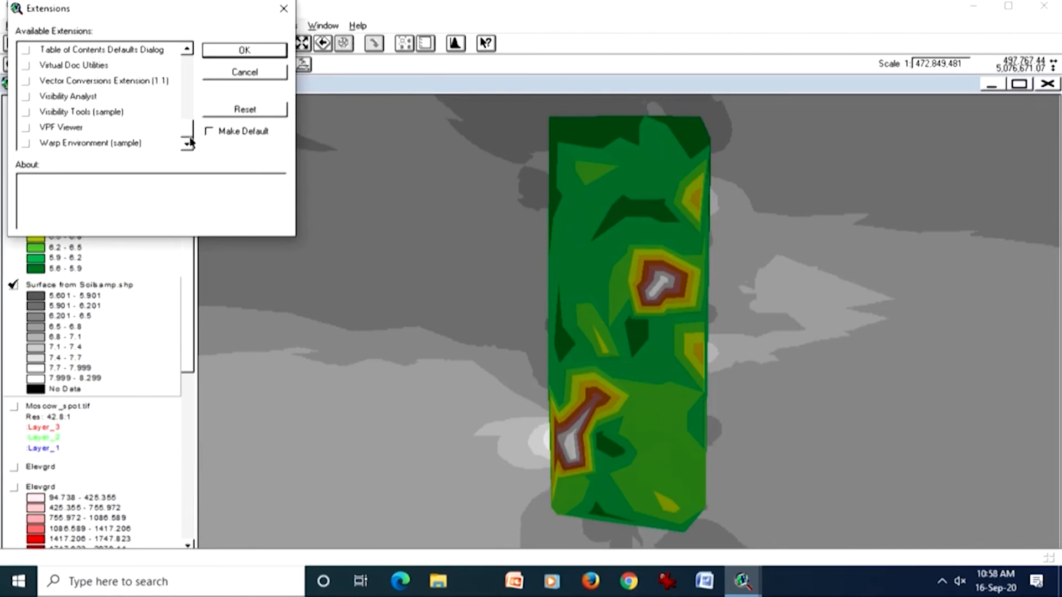
left_click(124, 81)
left_click(25, 80)
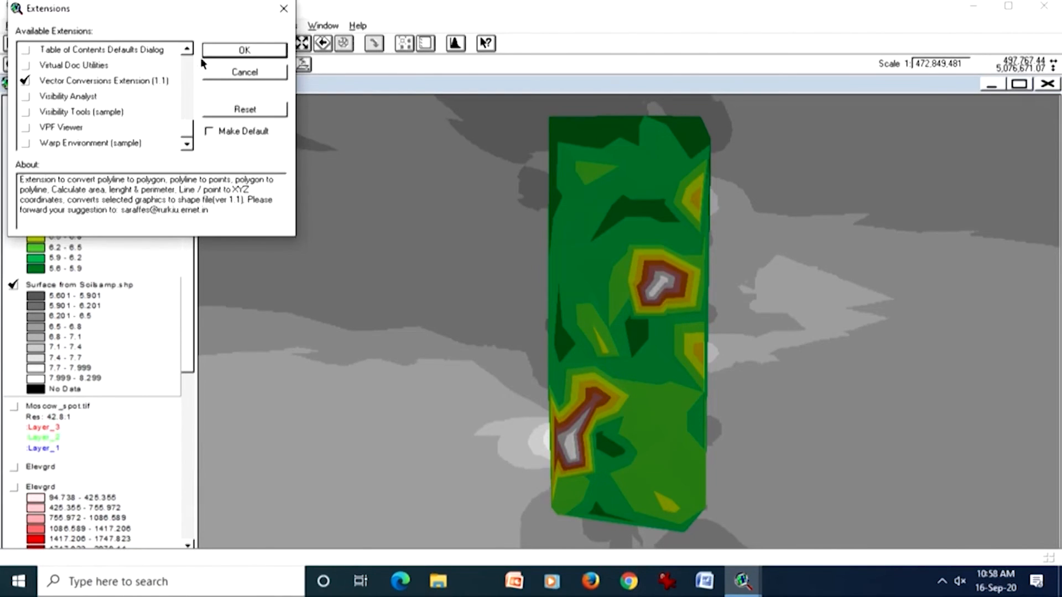
left_click(218, 53)
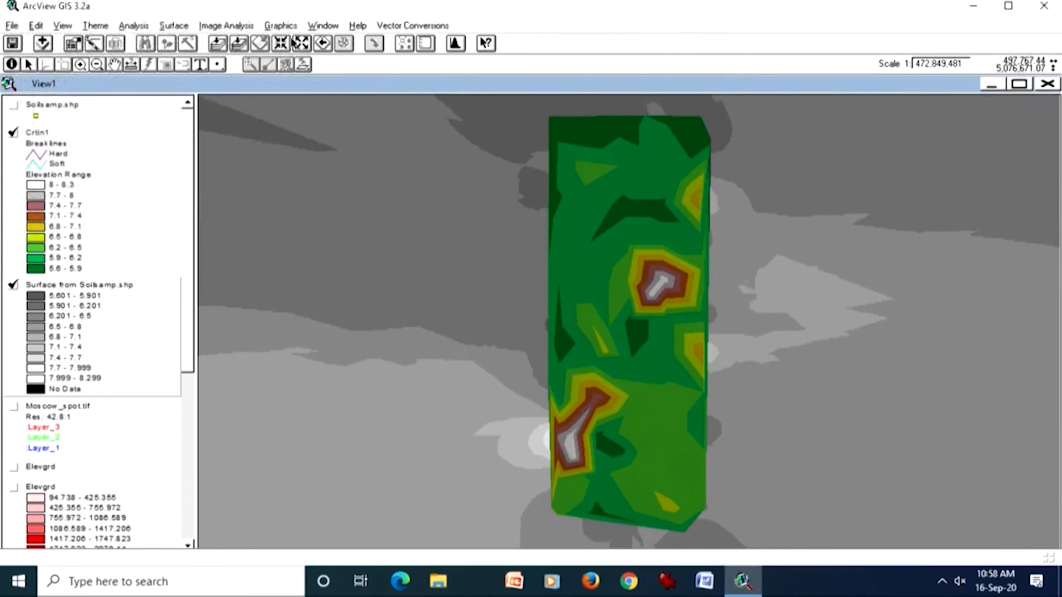
left_click(398, 25)
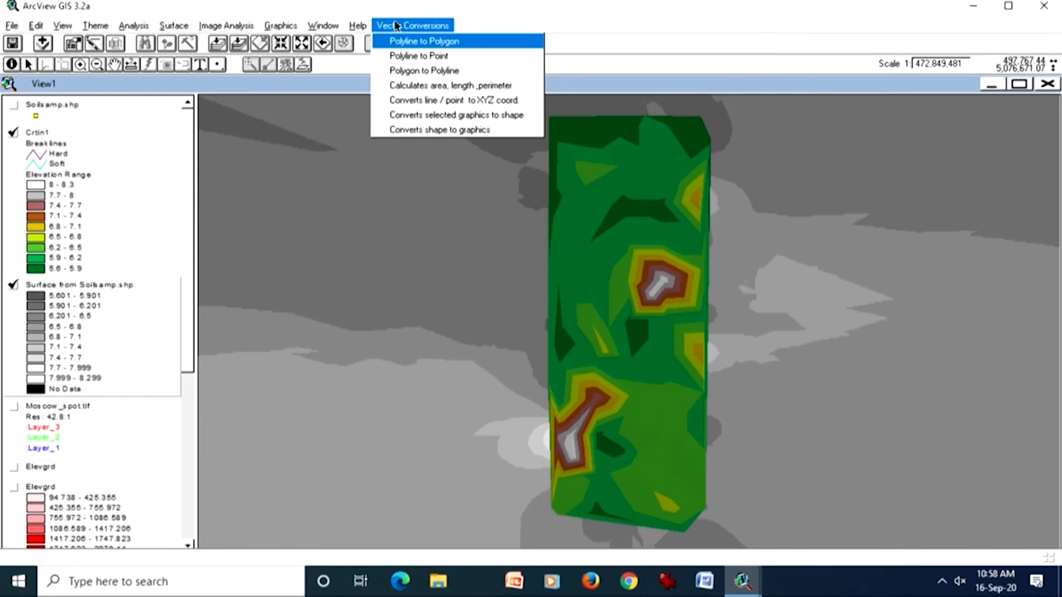
mouse_move(11, 26)
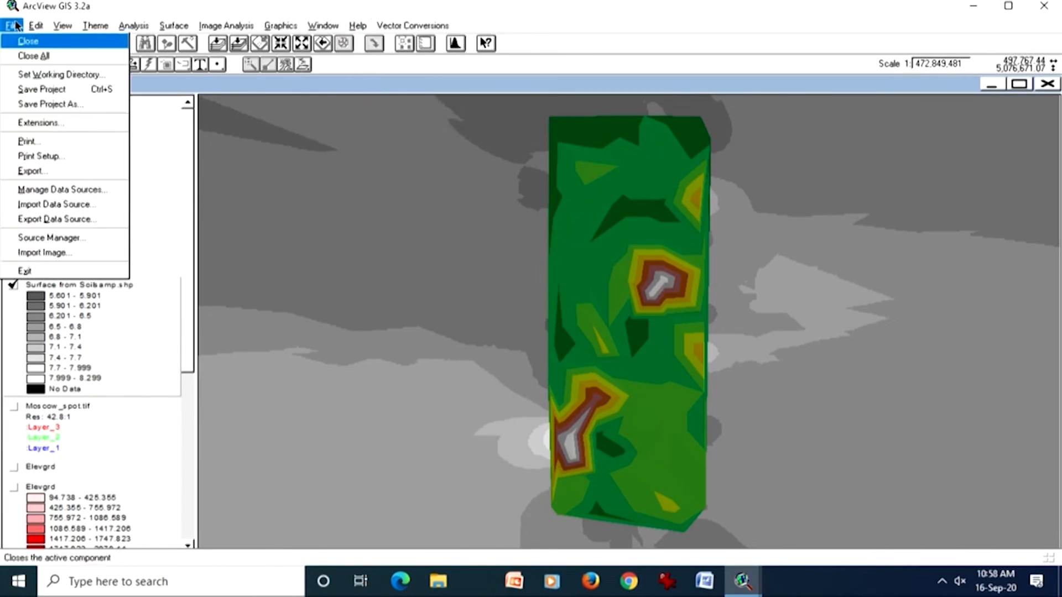
Step: Load the Graphics Conversions extension and look through its commands alongside those of the Vector Conversions extension
left_click(39, 123)
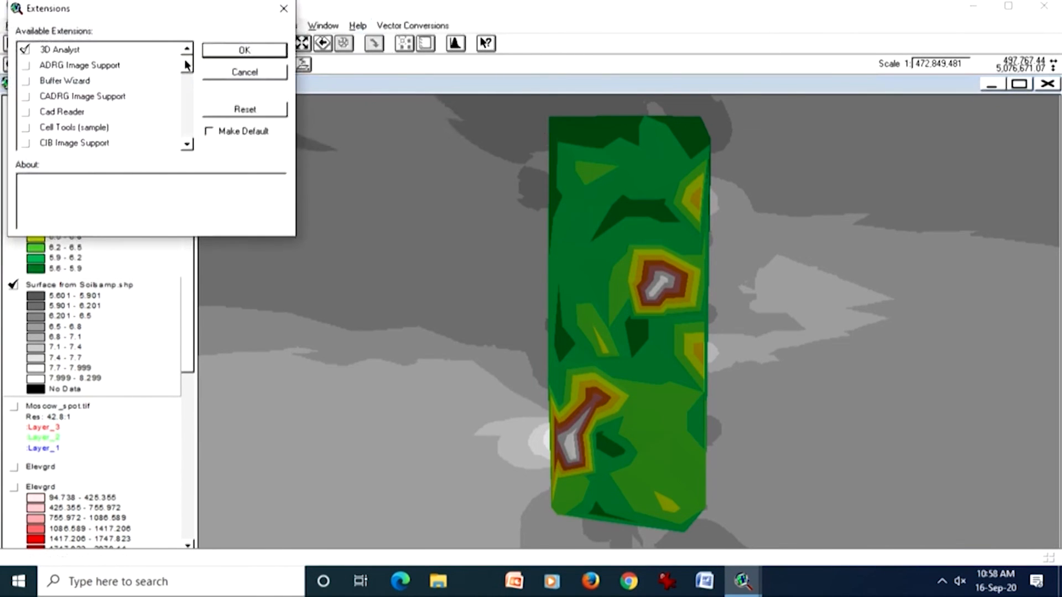
mouse_move(186, 65)
left_mouse_down()
mouse_move(180, 130)
mouse_move(187, 82)
left_mouse_up()
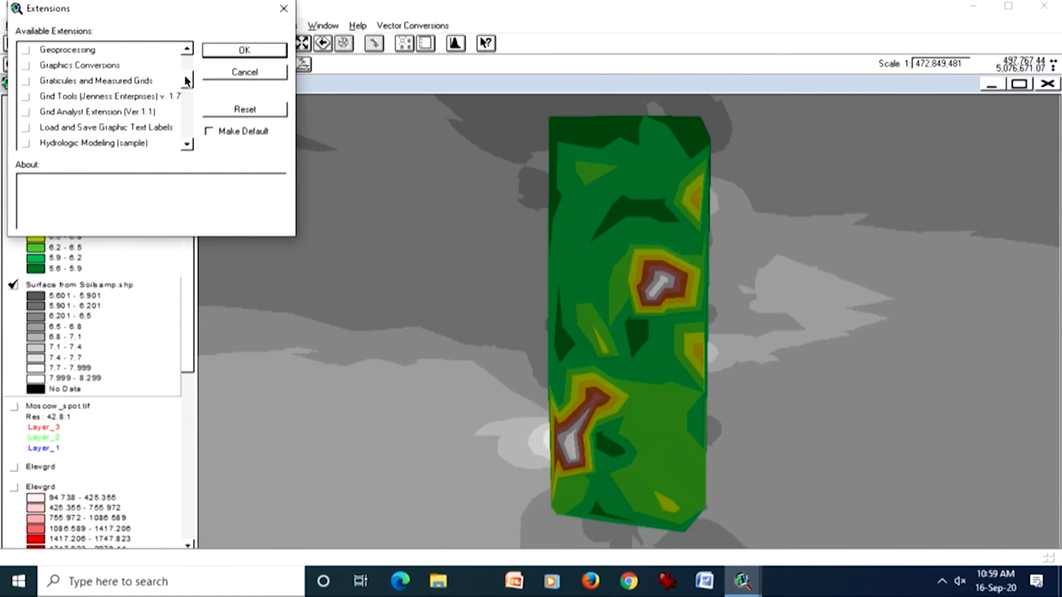
left_click(25, 65)
left_click(230, 51)
left_click(489, 25)
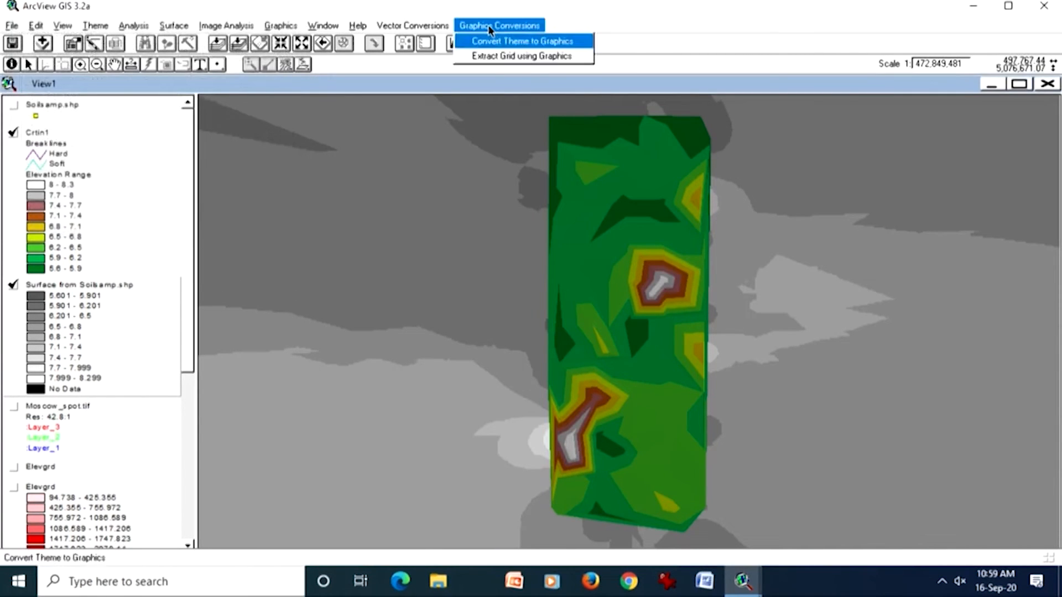
mouse_move(427, 27)
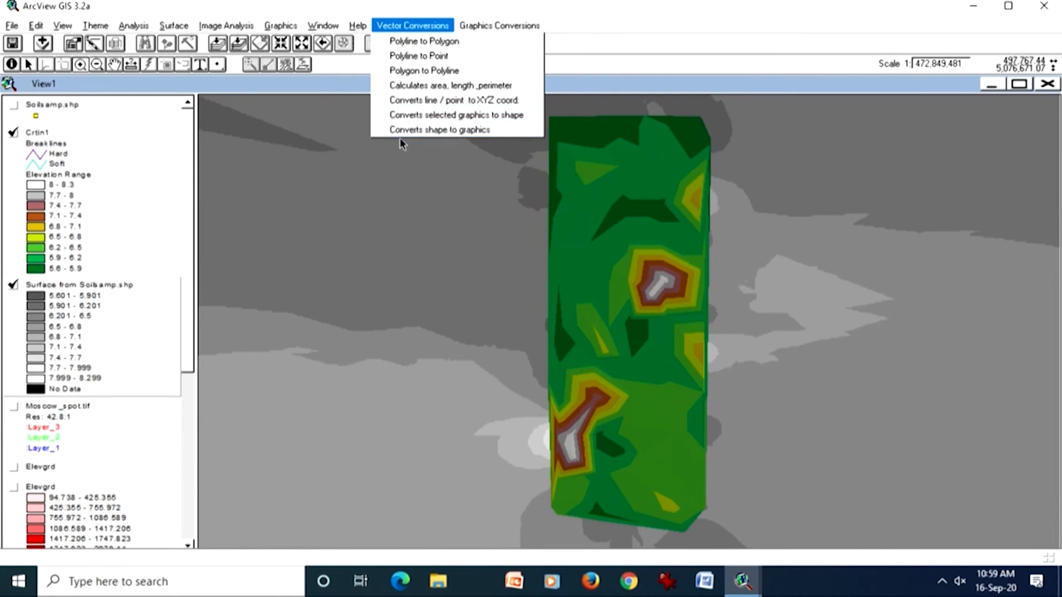
left_click(348, 87)
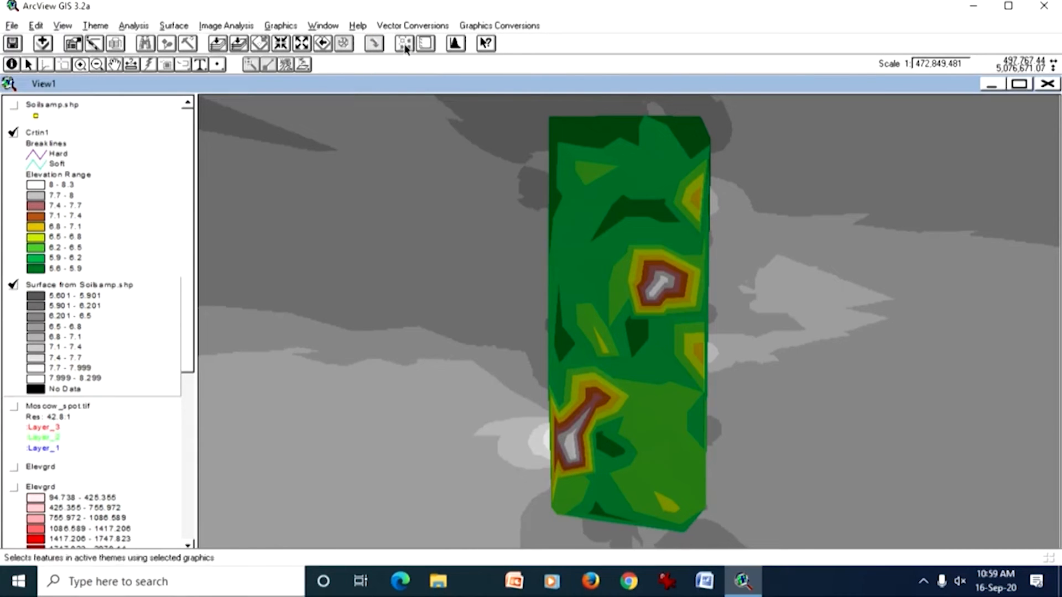
left_click(403, 27)
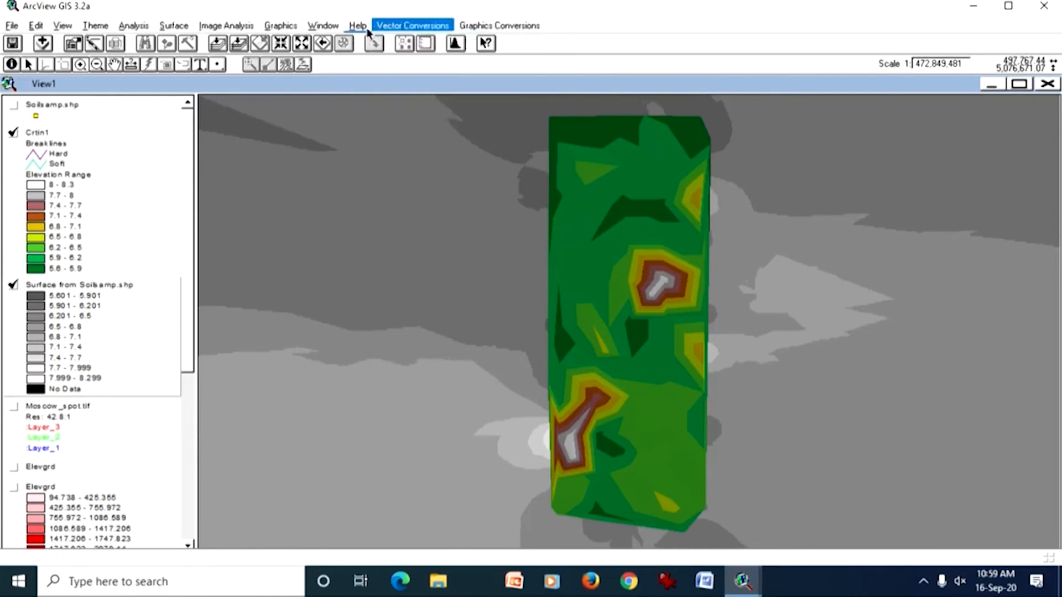
mouse_move(358, 26)
left_click(290, 38)
Step: Load the Grid Analyst Extension (Ver 1.1) and look through the grid conversion and extraction commands it offers
left_click(13, 25)
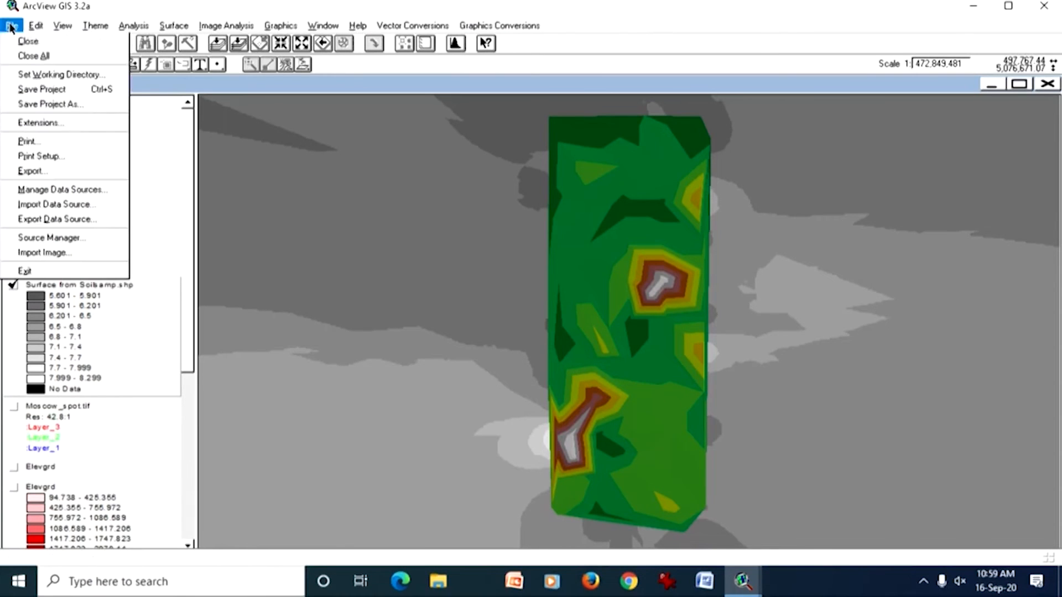
left_click(39, 122)
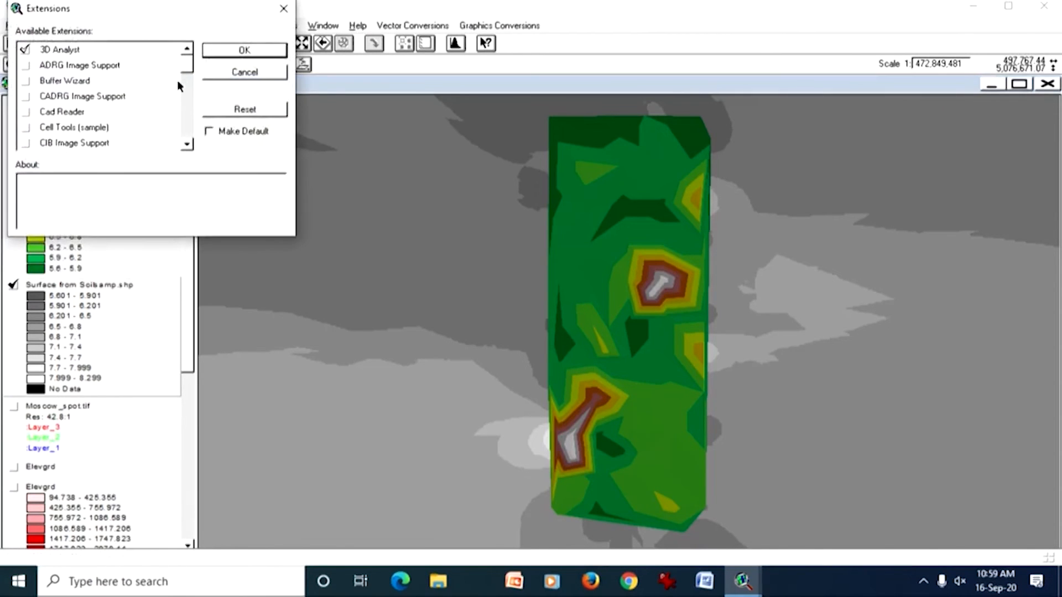
left_click_drag(182, 71, 177, 85)
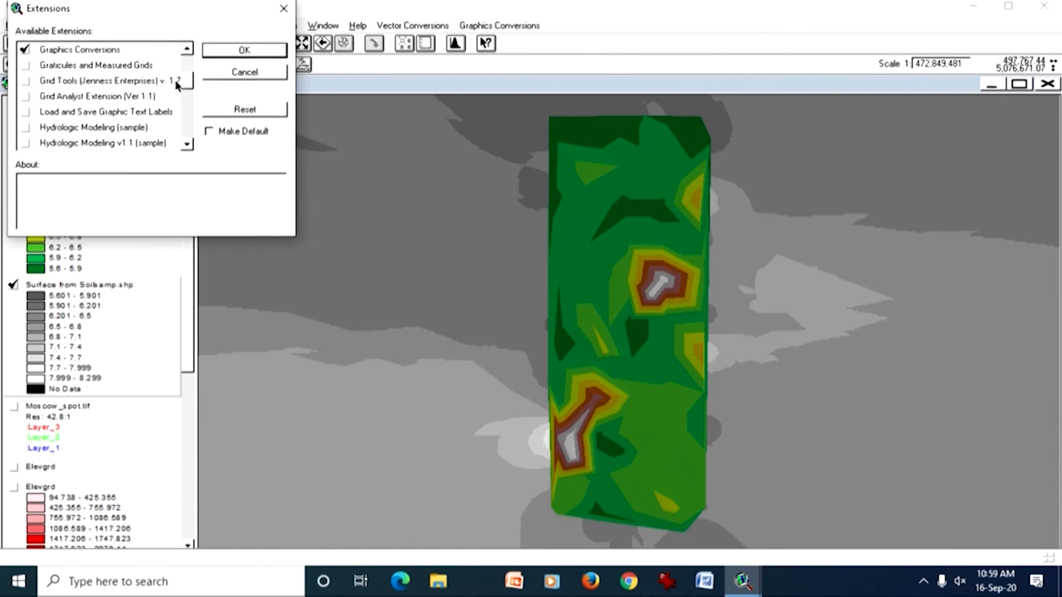
left_click(24, 95)
left_click(242, 51)
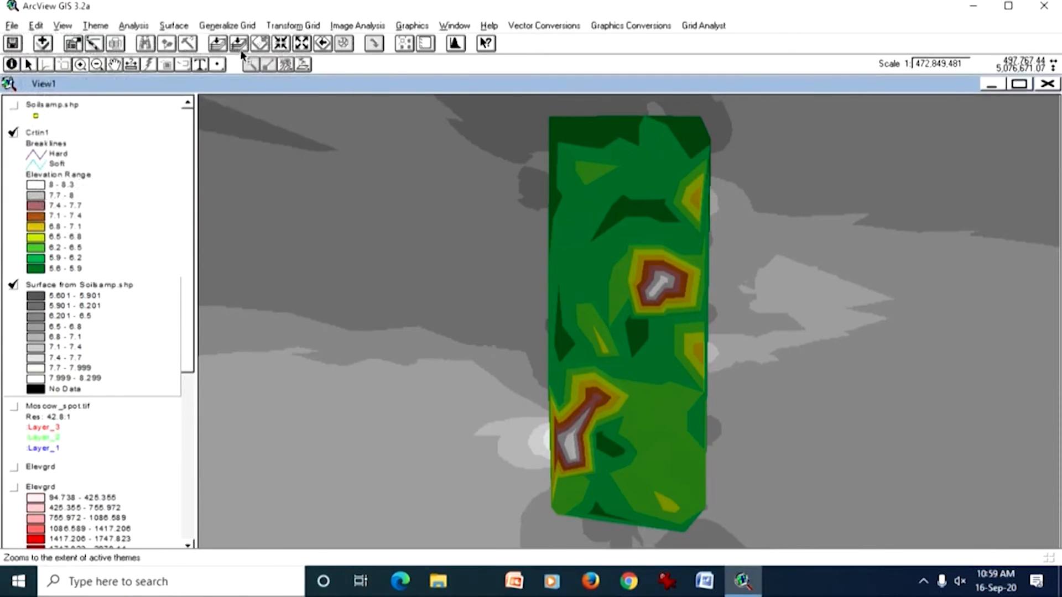
left_click(711, 26)
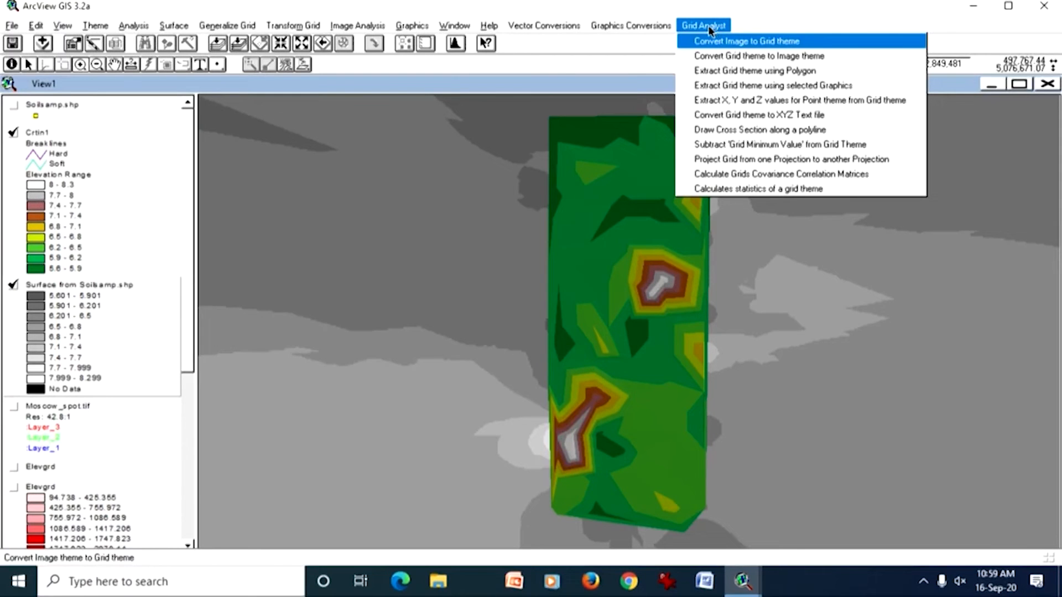
left_click(629, 95)
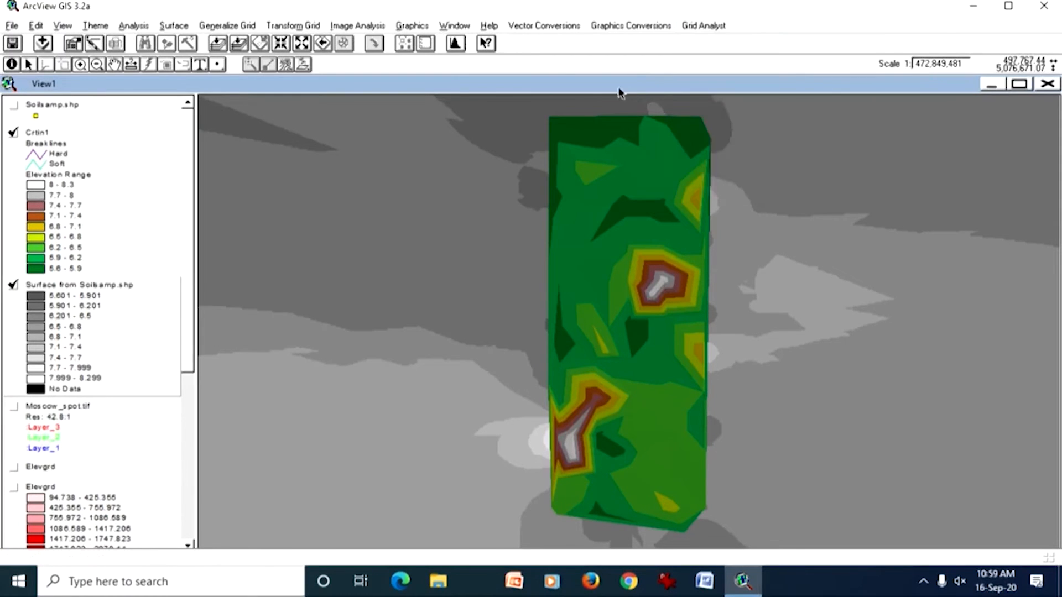
Step: Make Surface from Soilsamp.shp the active theme, hide Crtin1 and fit the view to the interpolated surface's extent
left_click(107, 219)
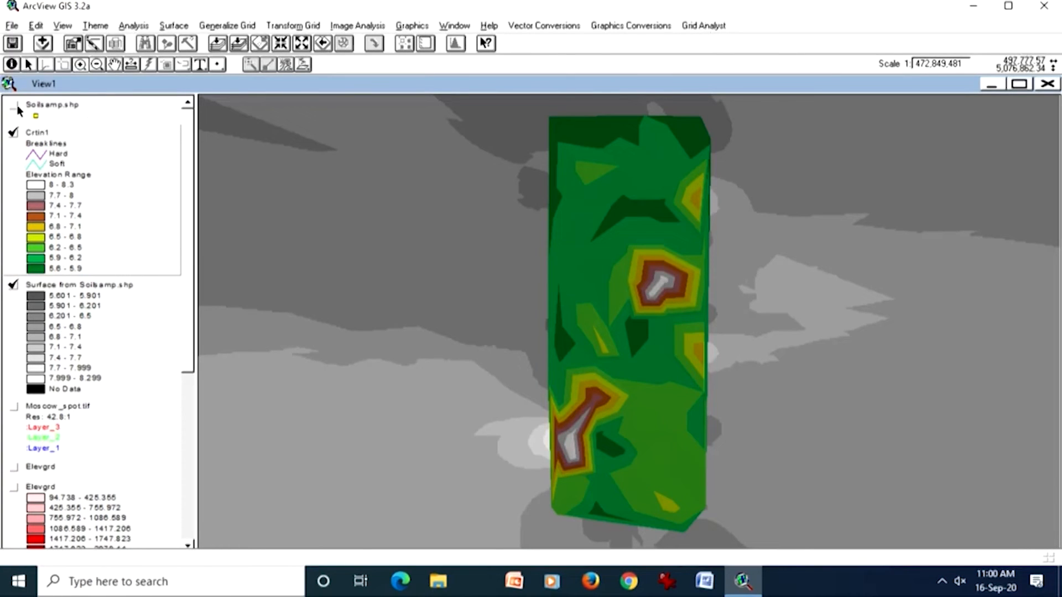
left_click(73, 307)
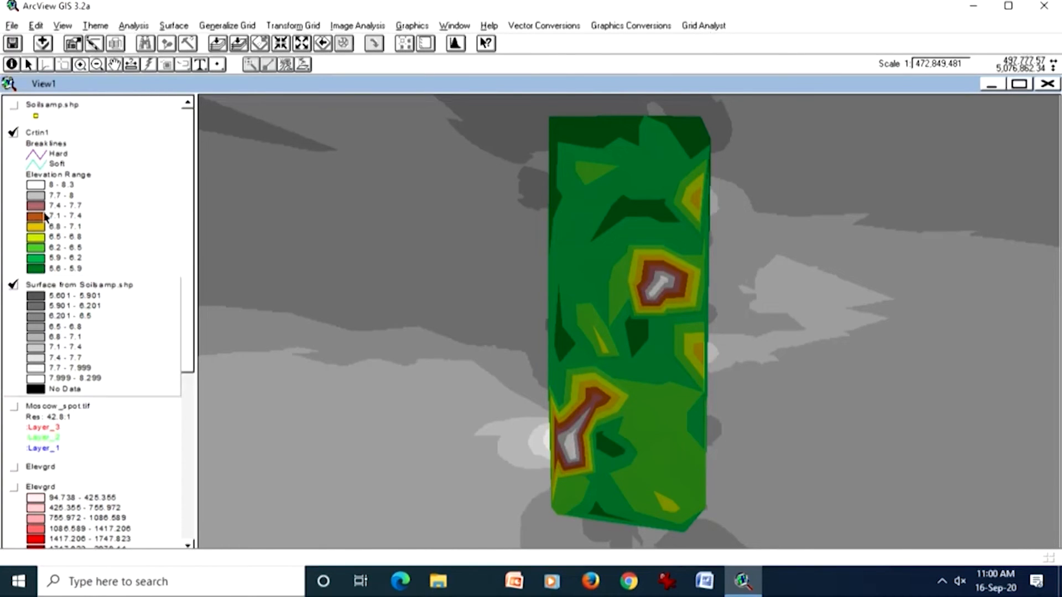
left_click(13, 133)
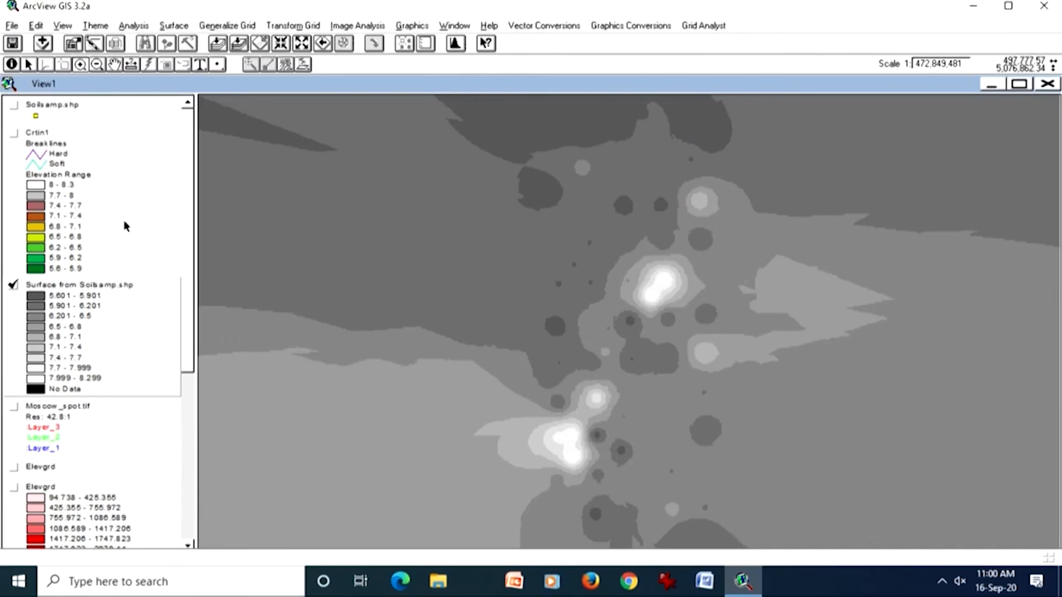
left_click(238, 43)
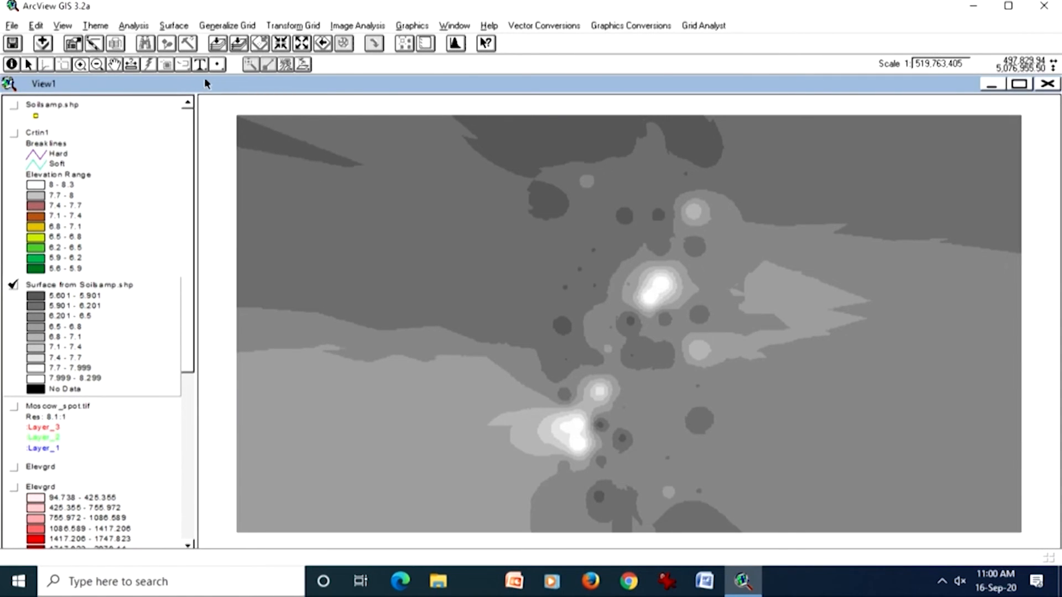
Step: Draw a six-sided polygon graphic with a perimeter of about 16,180 mi around the central peaks of the interpolated surface
left_click(304, 67)
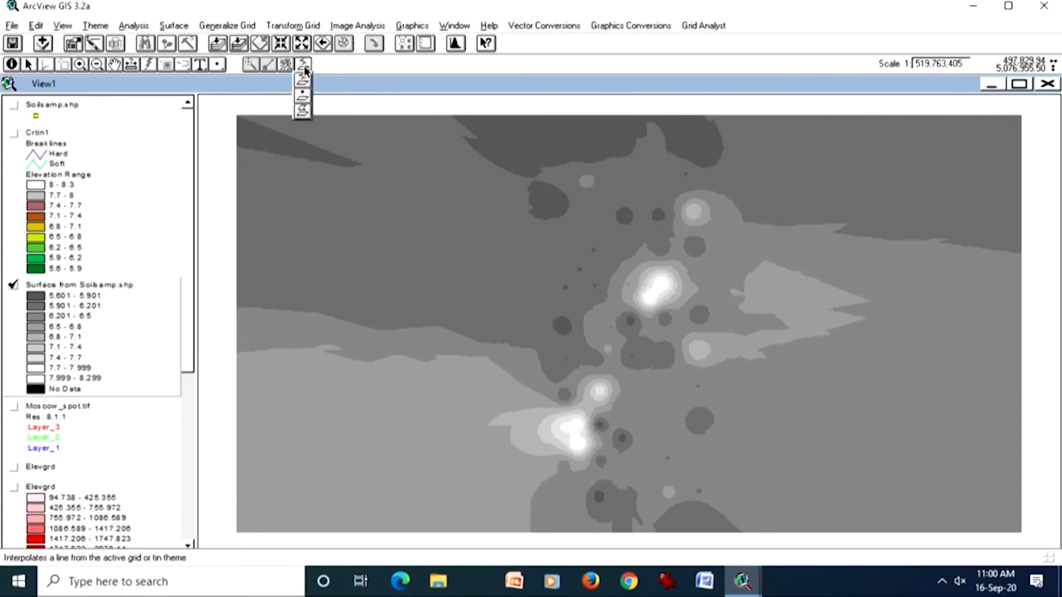
left_click(217, 65)
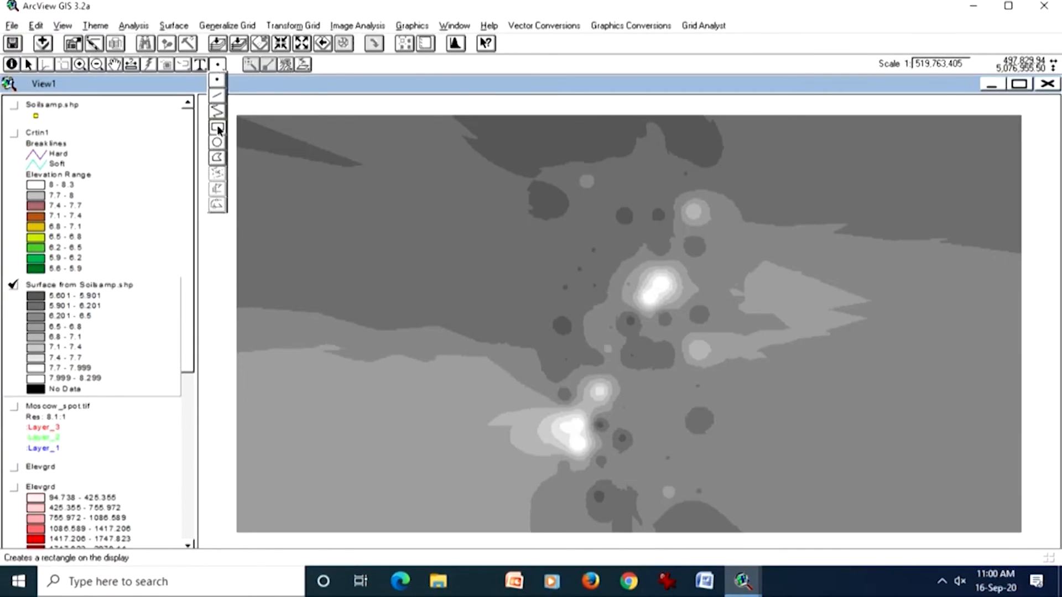
left_click(217, 160)
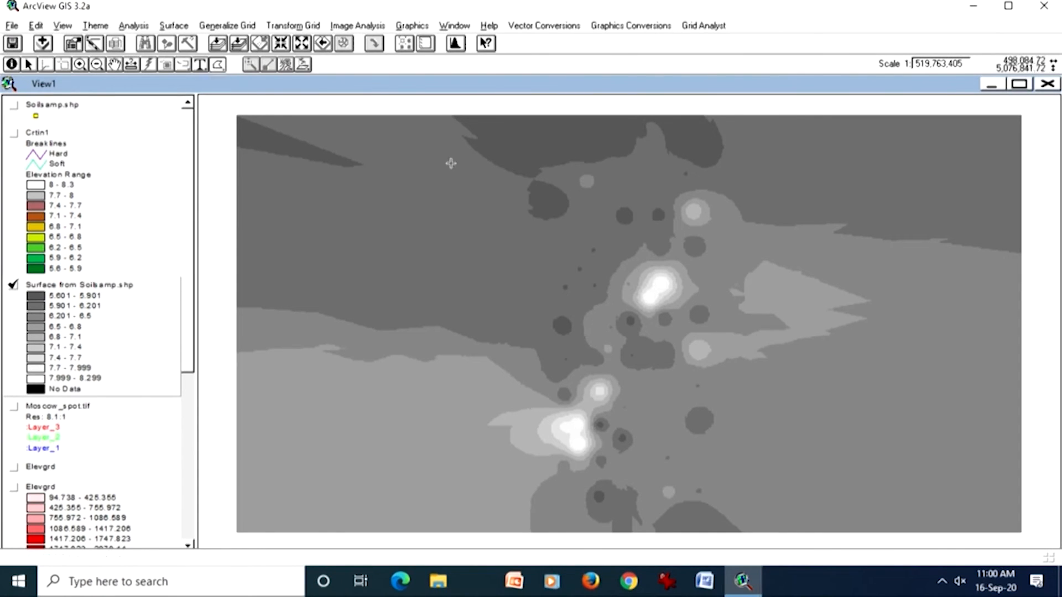
left_click(516, 143)
left_click(737, 149)
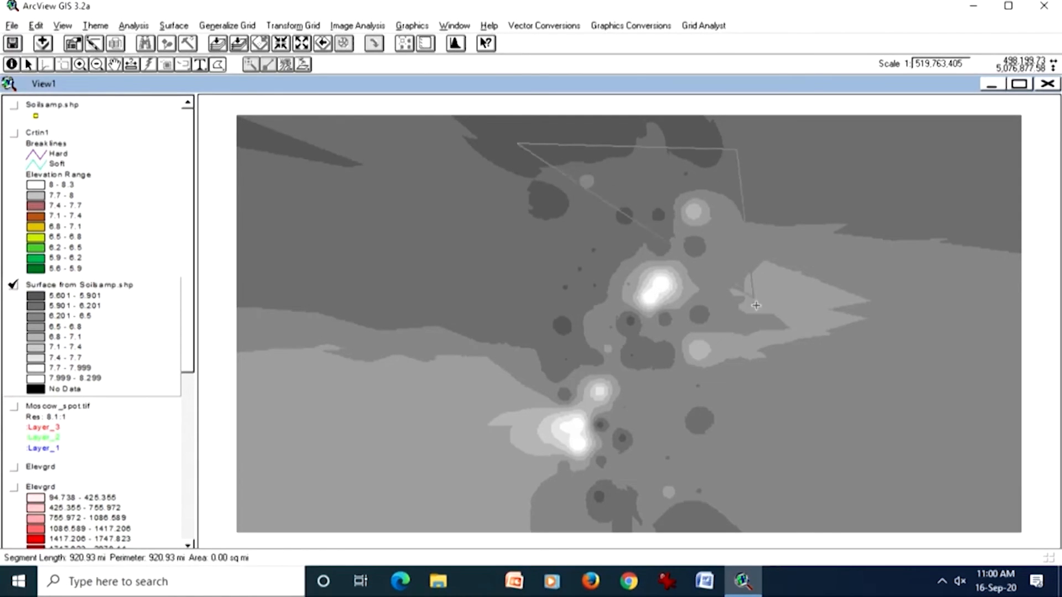
left_click(780, 344)
left_click(523, 519)
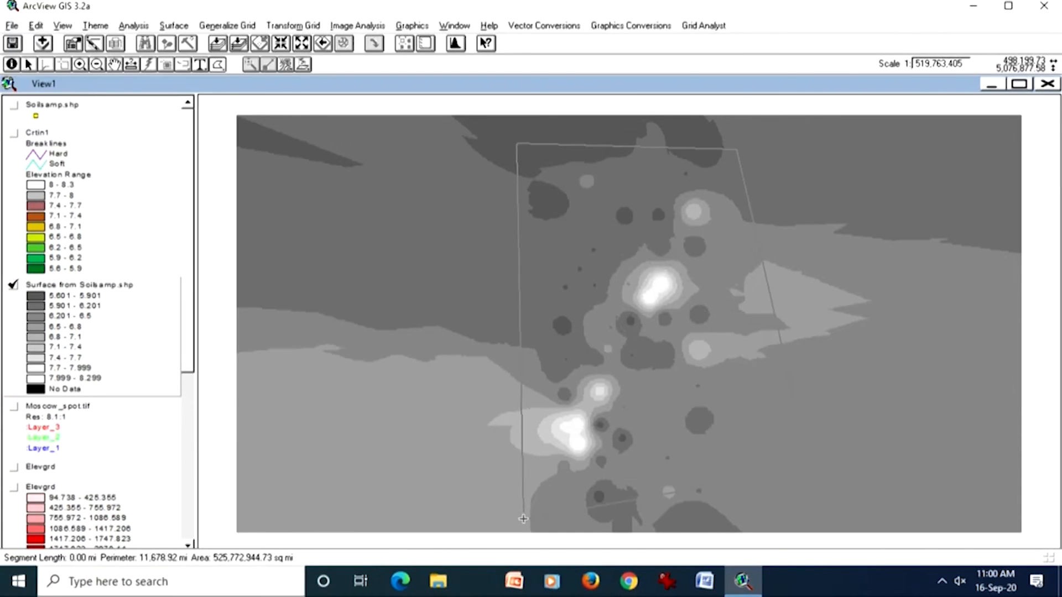
left_click(481, 498)
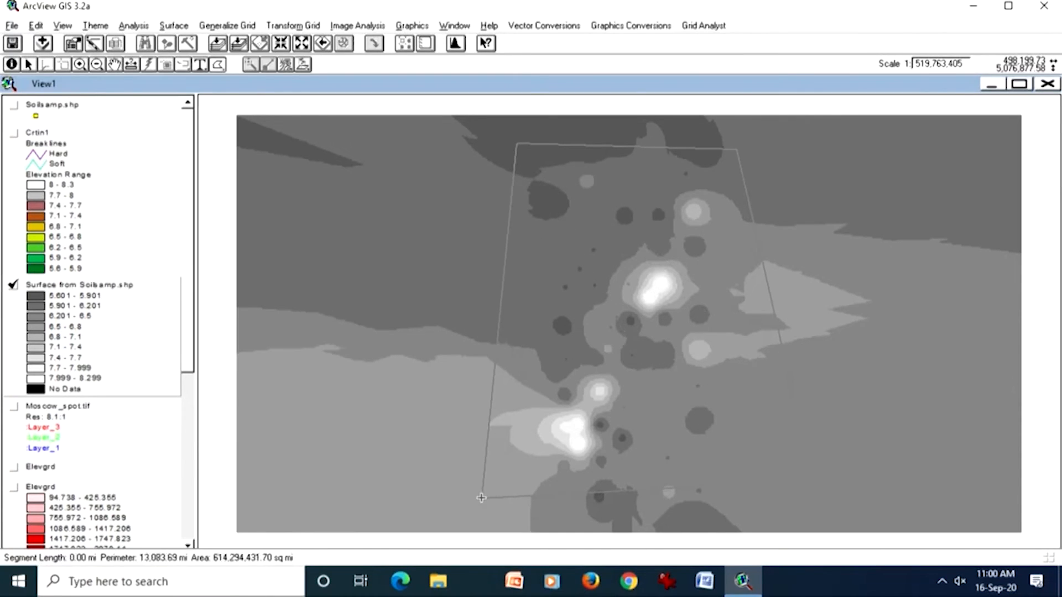
double_click(534, 304)
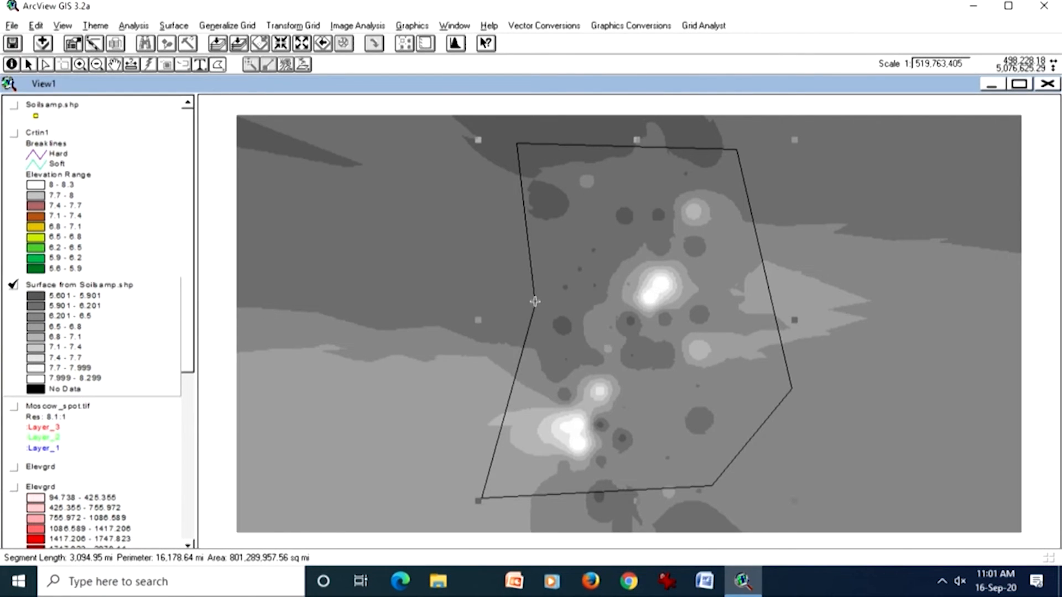
Step: Extract the Surface from Soilsamp.shp grid using the selected polygon graphic and display the extracted theme
left_click(705, 26)
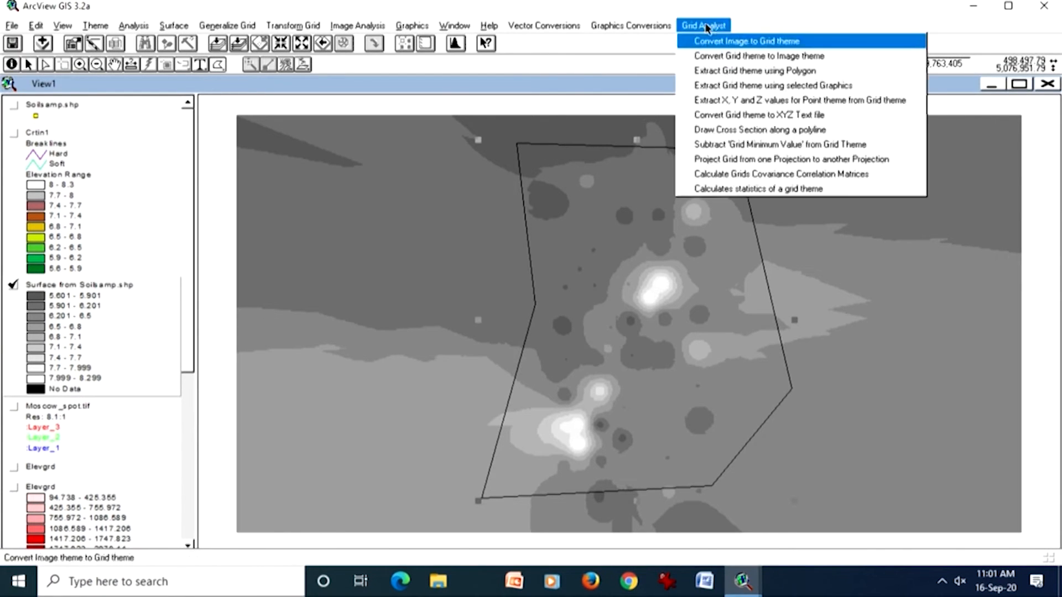
left_click(709, 87)
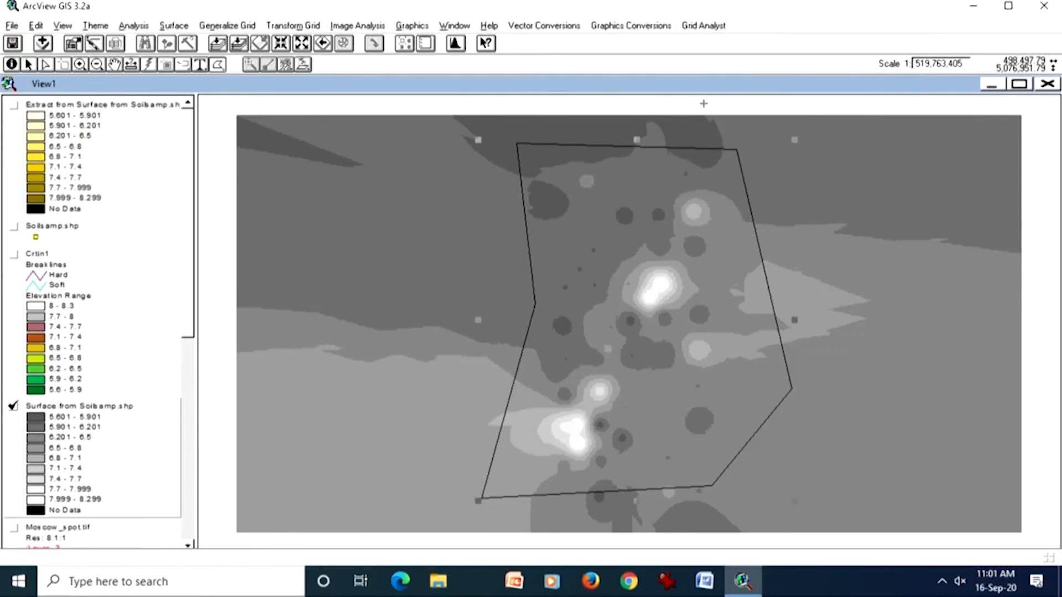
left_click(63, 155)
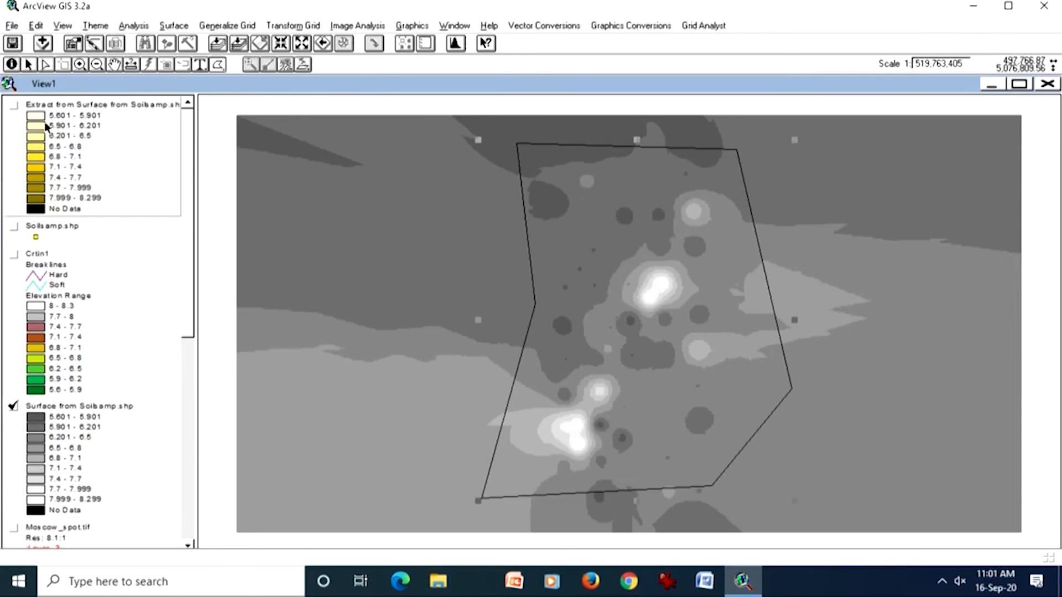
left_click(12, 105)
Step: Recolor the extracted grid's legend with the Gray monochromatic color ramp and apply it
double_click(65, 135)
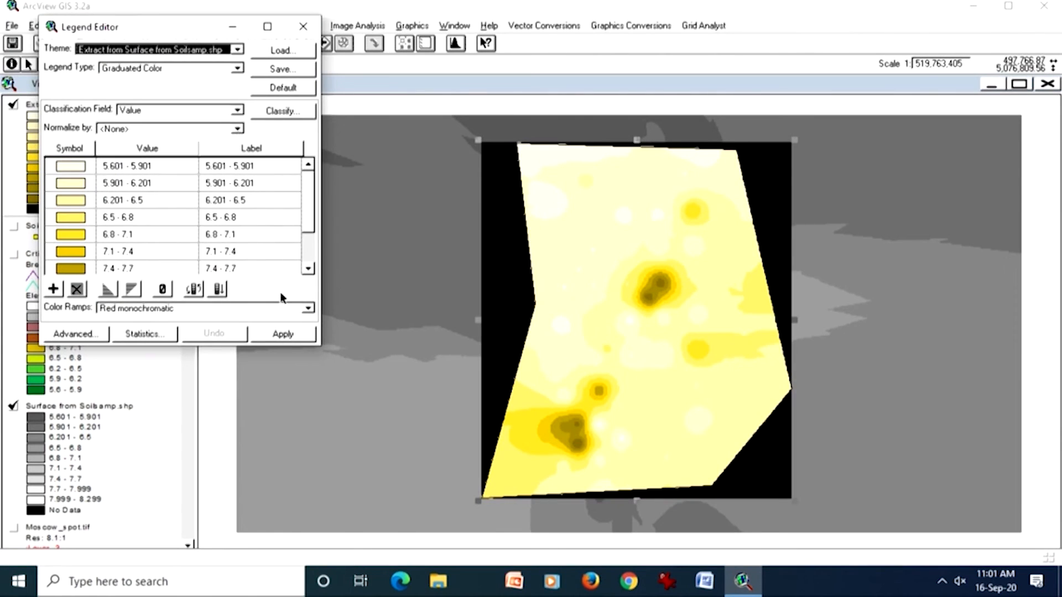
left_click(308, 308)
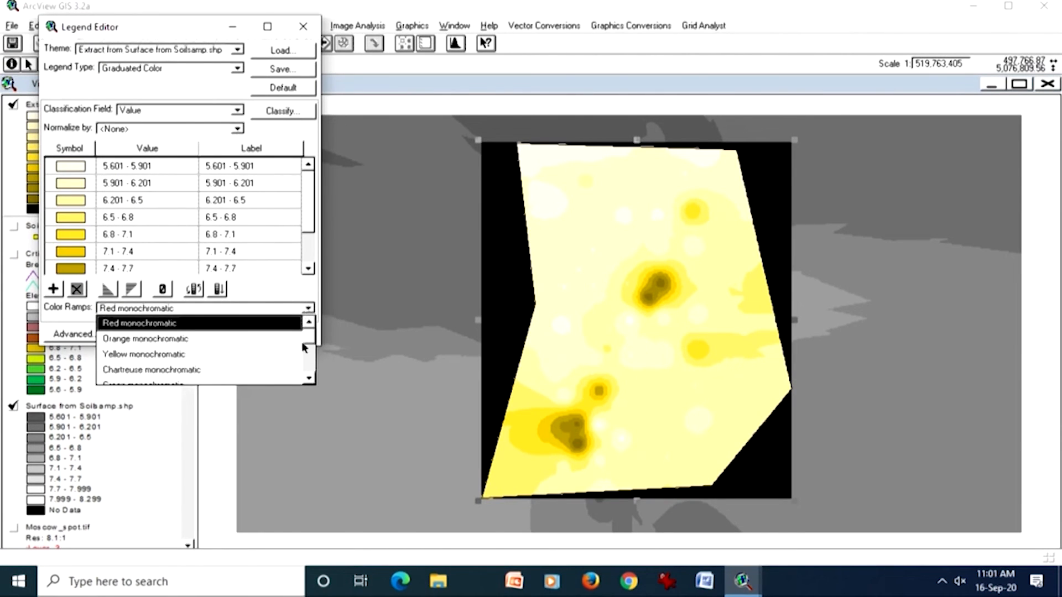
left_click(308, 378)
left_click(308, 378)
left_click(308, 379)
left_click(308, 380)
left_click(308, 380)
left_click(308, 379)
left_click(309, 379)
left_click(308, 379)
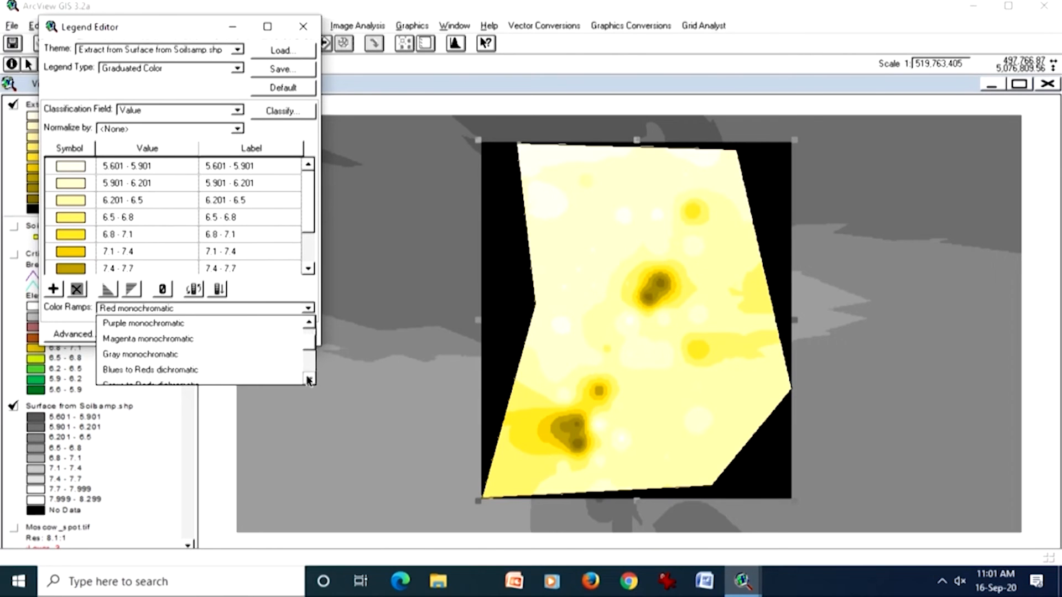
left_click(239, 358)
left_click(298, 337)
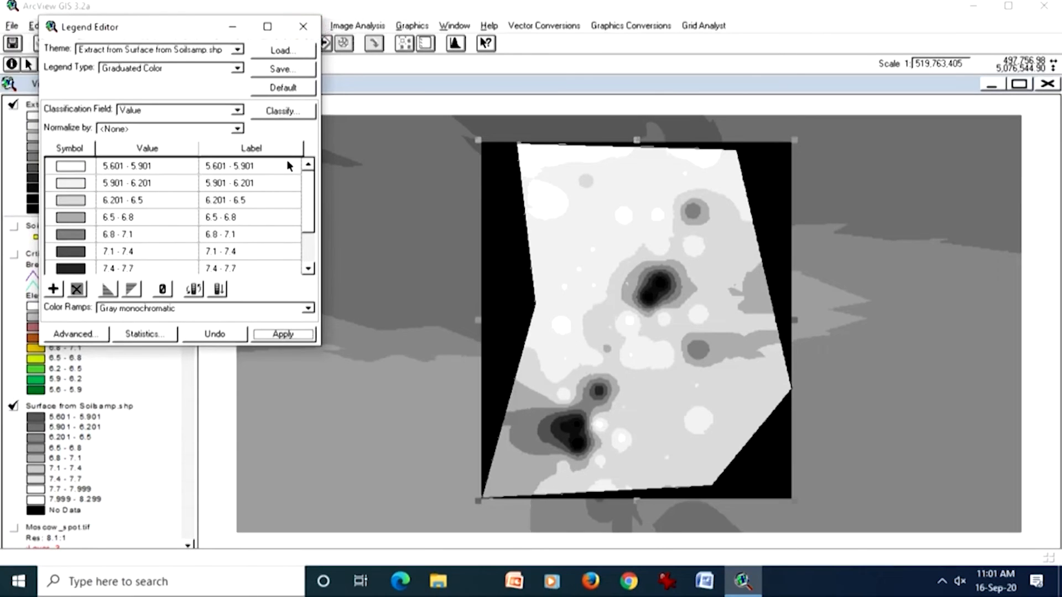
left_click(303, 27)
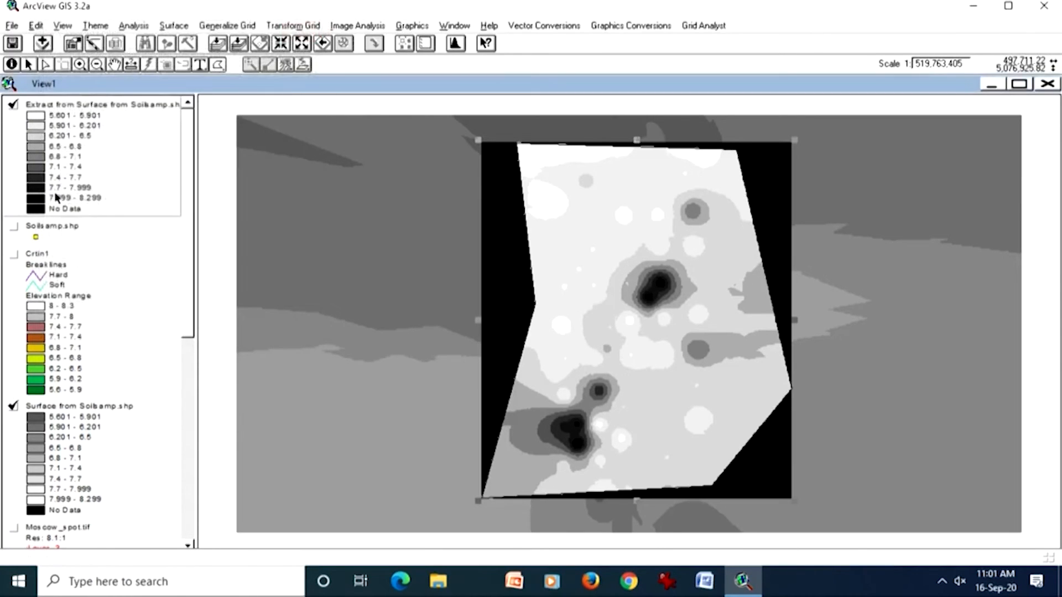
Step: Hide Surface from Soilsamp.shp to isolate the extracted grid and review the extract's legend classes
left_click(14, 408)
left_click(15, 408)
left_click(14, 408)
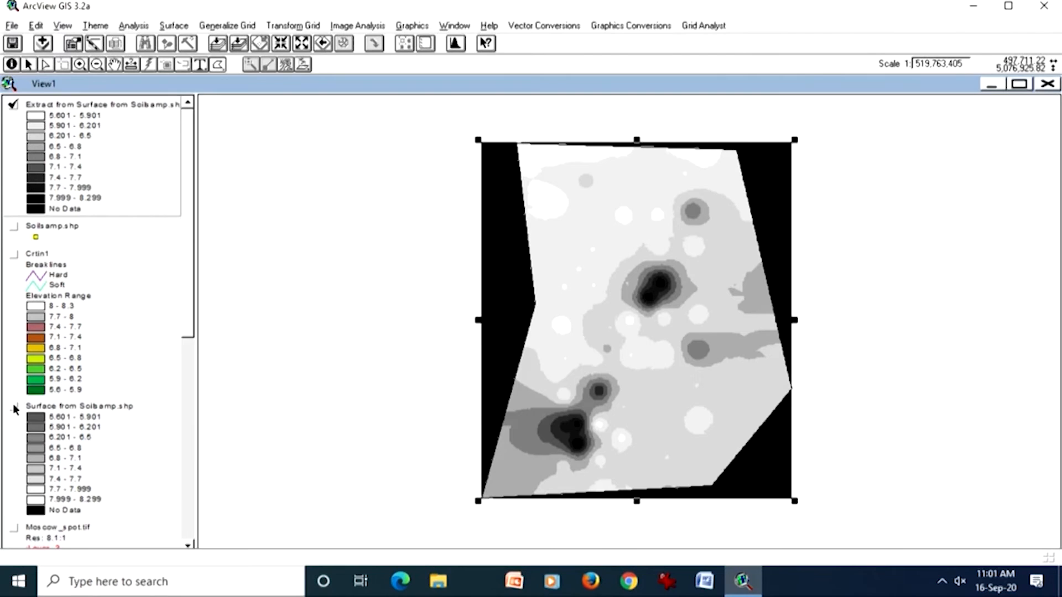
double_click(119, 150)
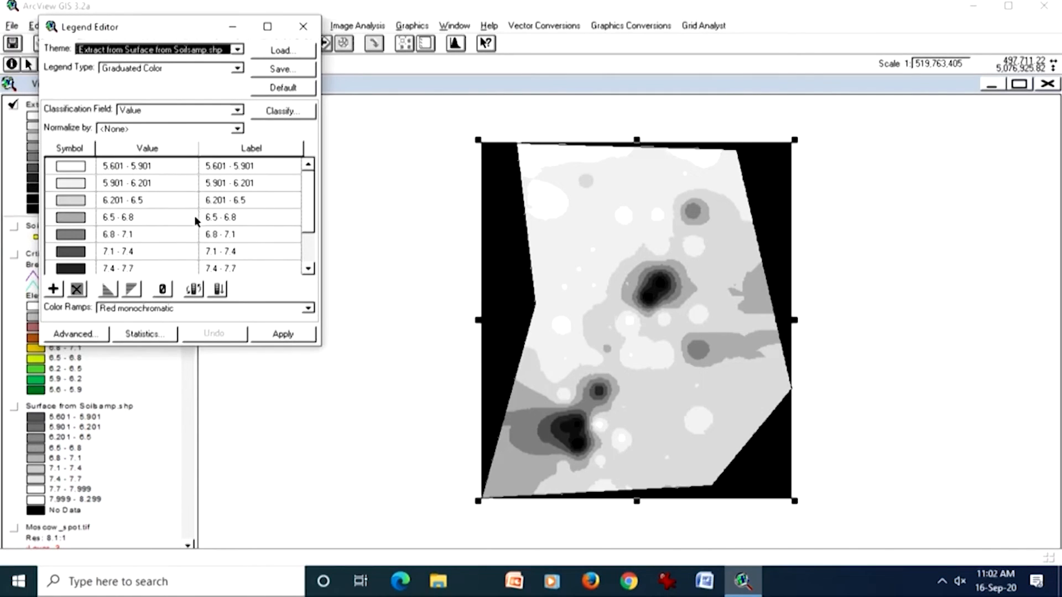
left_click(314, 27)
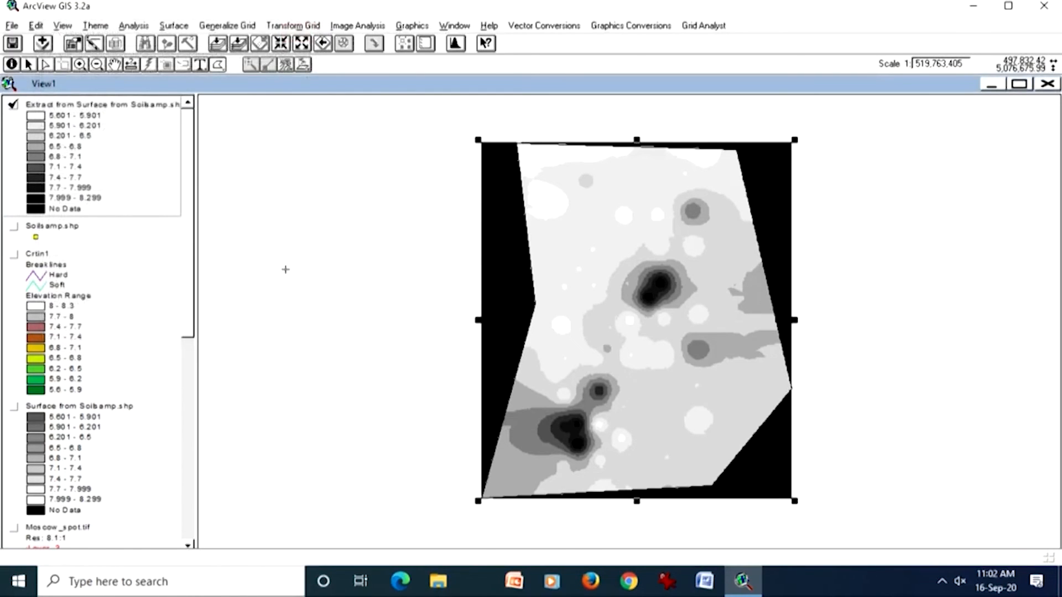
Step: Briefly show the source surface behind the extract for comparison, and fit the view to the extracted grid's extent
left_click(13, 408)
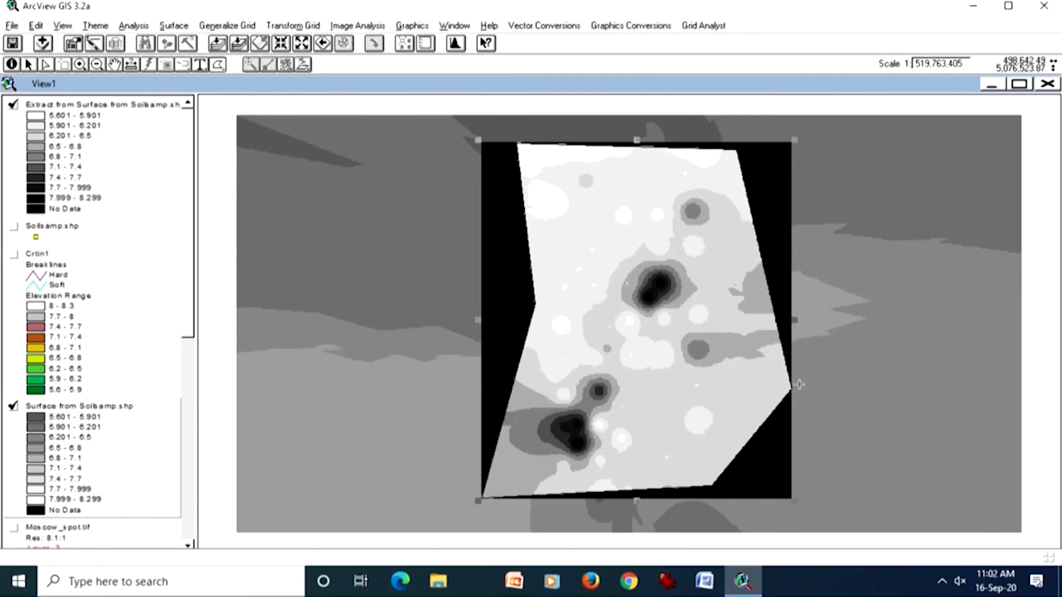
left_click(14, 409)
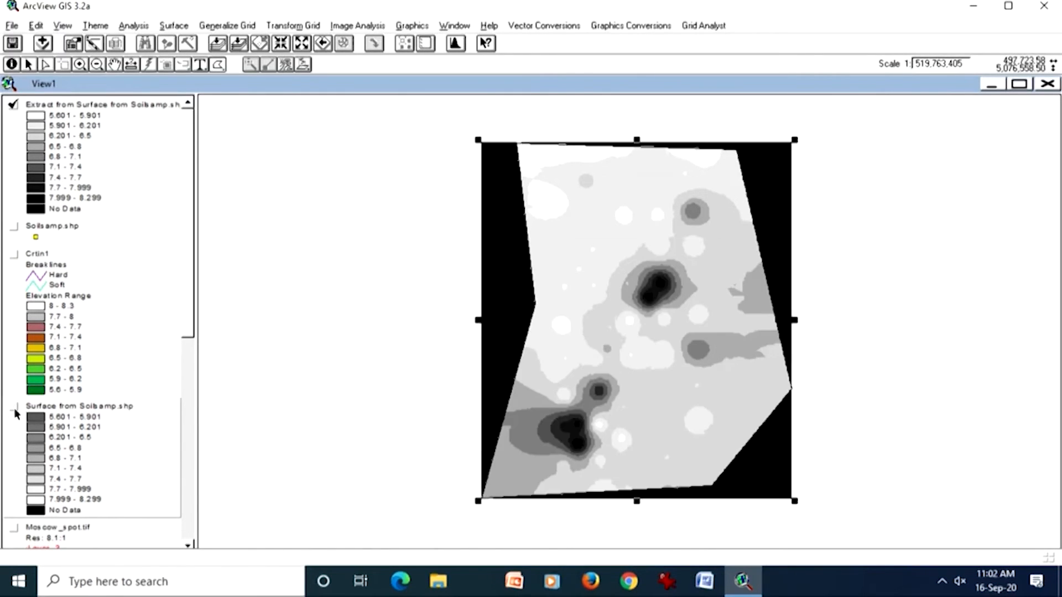
left_click(162, 160)
left_click(239, 45)
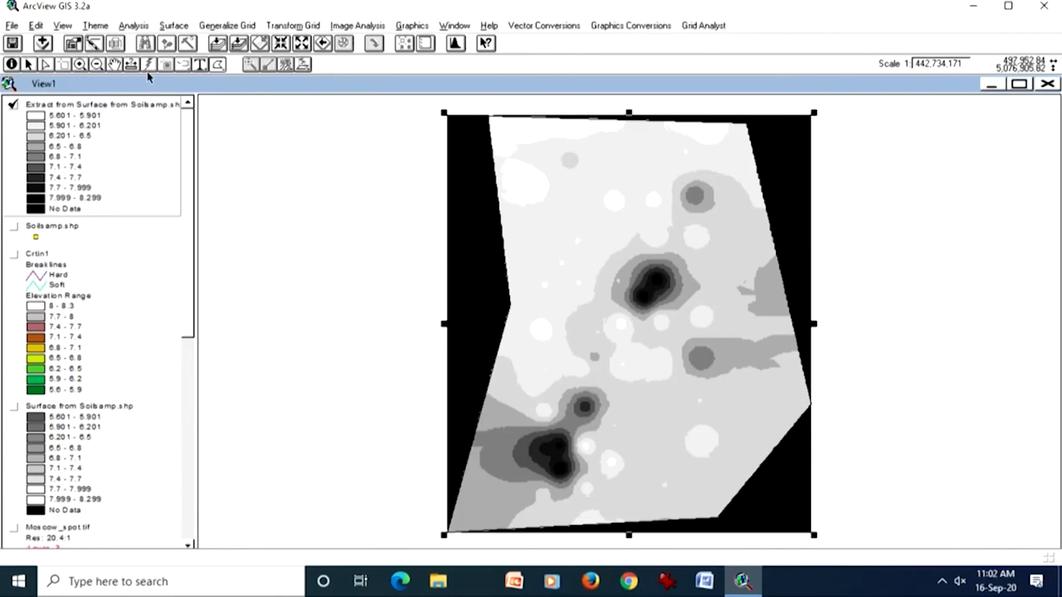
Step: Identify cell values at several points in the black area along the extracted grid's western edge
left_click(12, 64)
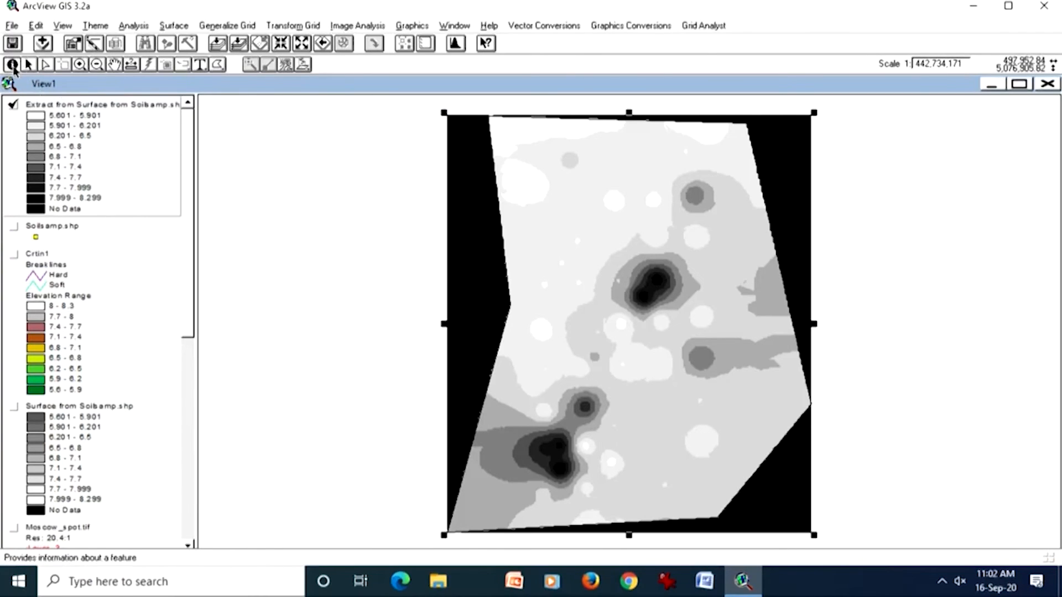
left_click(468, 224)
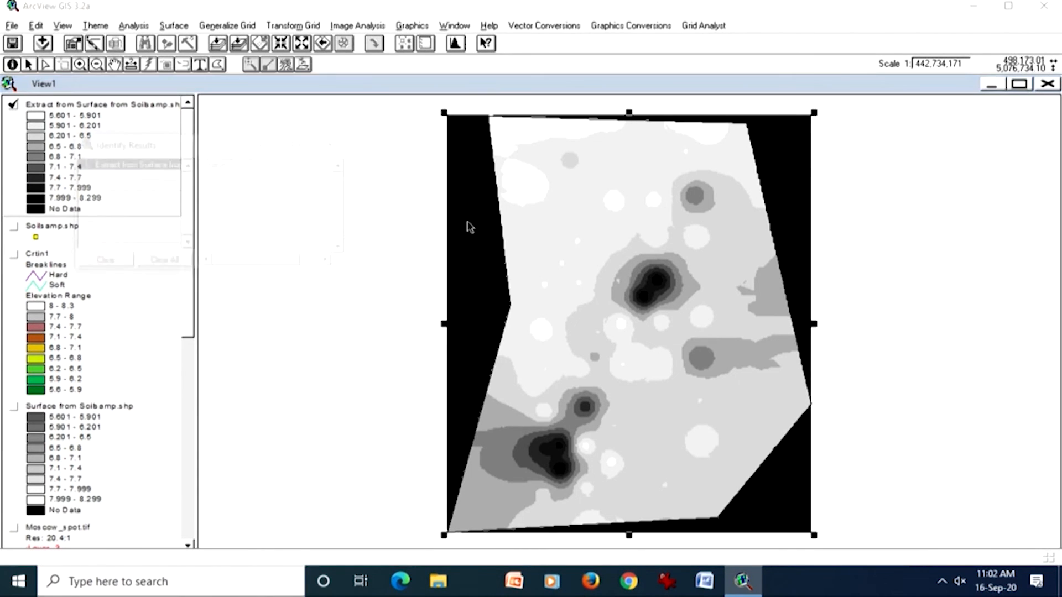
left_click(485, 204)
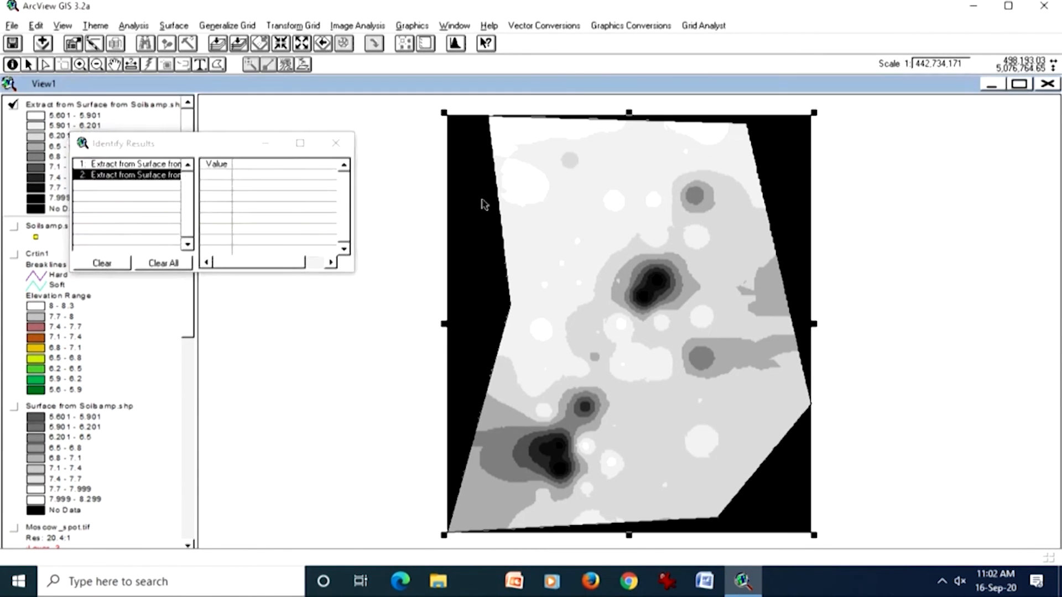
left_click(487, 166)
left_click(467, 209)
left_click(468, 258)
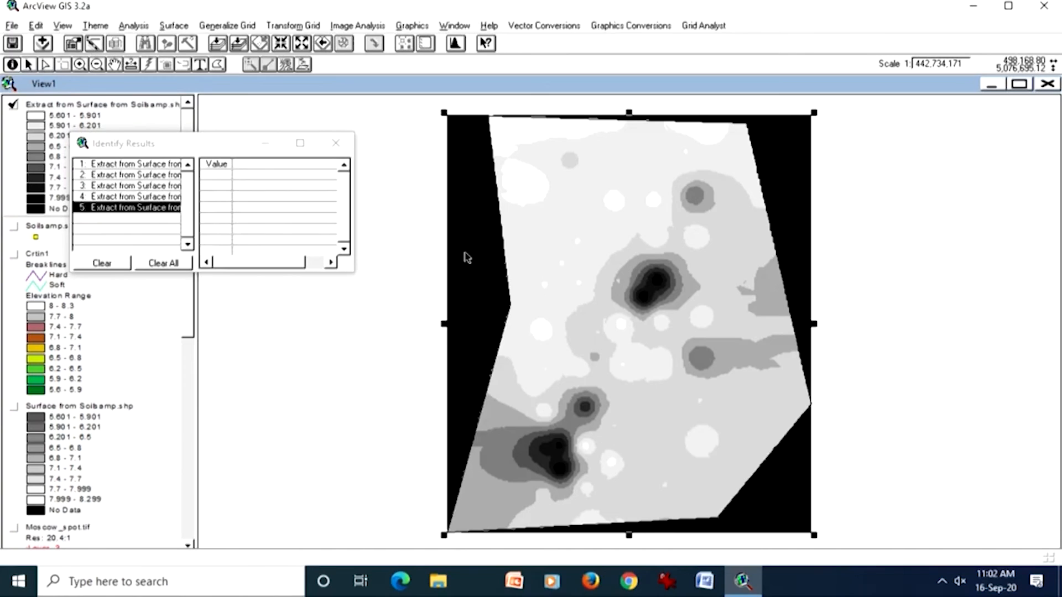
left_click(477, 311)
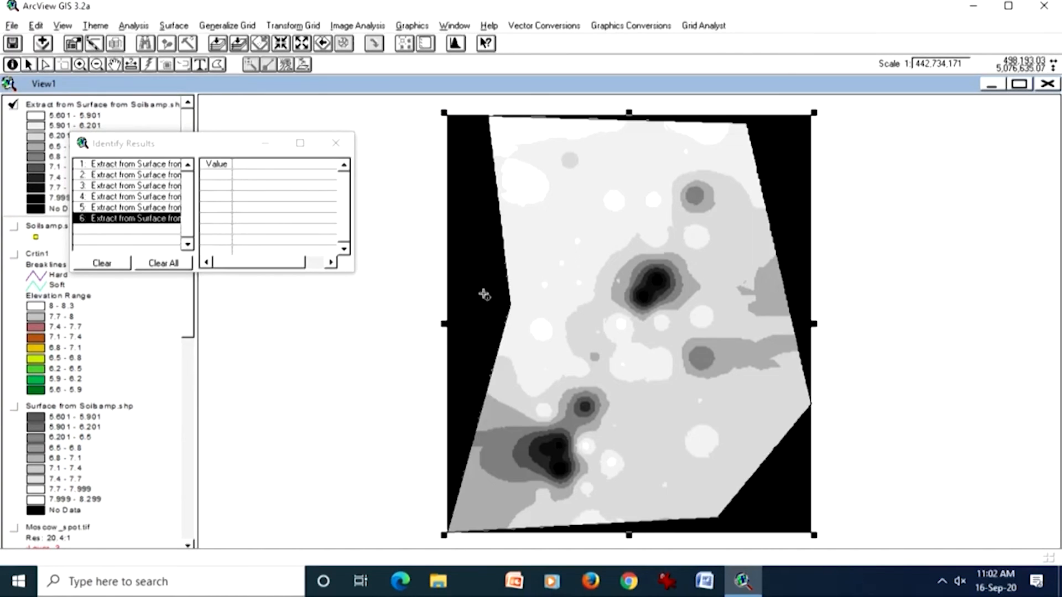
Step: Identify cell values at five points inside the extracted polygon and in its two black eastern corners, and close the results
left_click(523, 185)
left_click(530, 203)
left_click(544, 246)
left_click(563, 282)
left_click(543, 334)
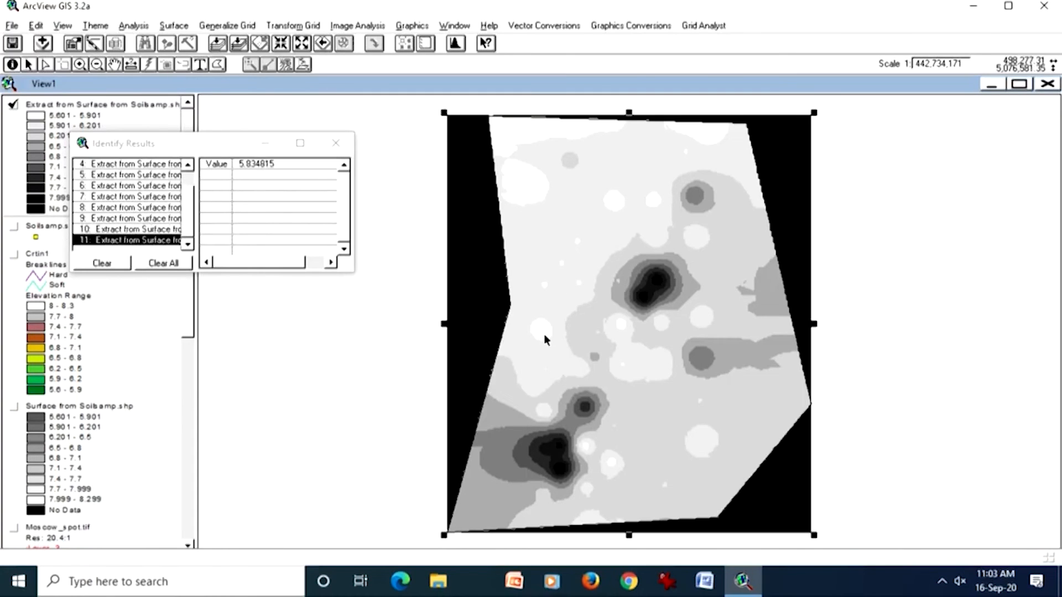
left_click(776, 164)
left_click(783, 510)
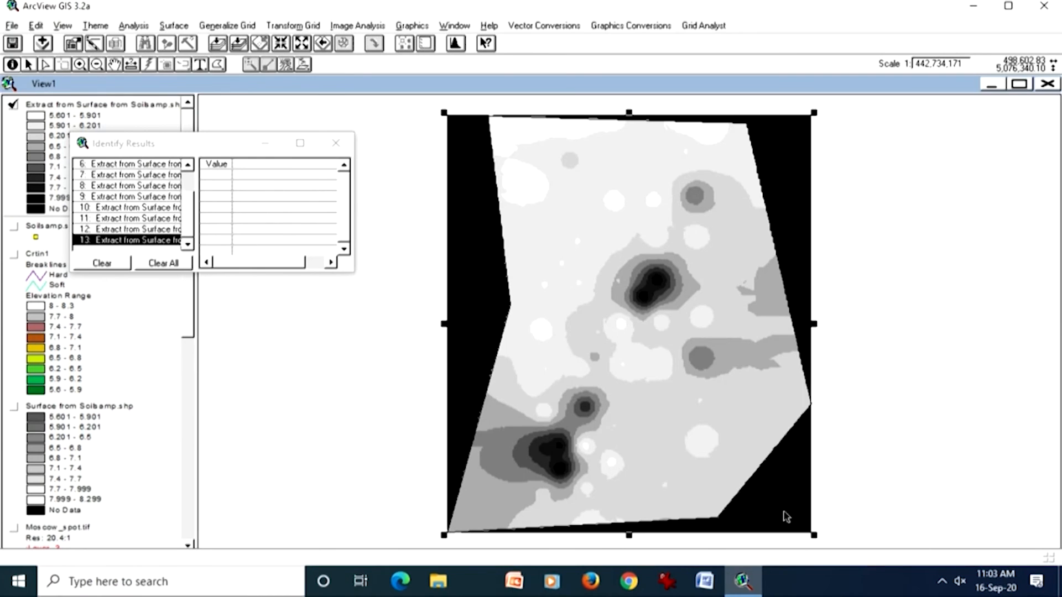
left_click(336, 143)
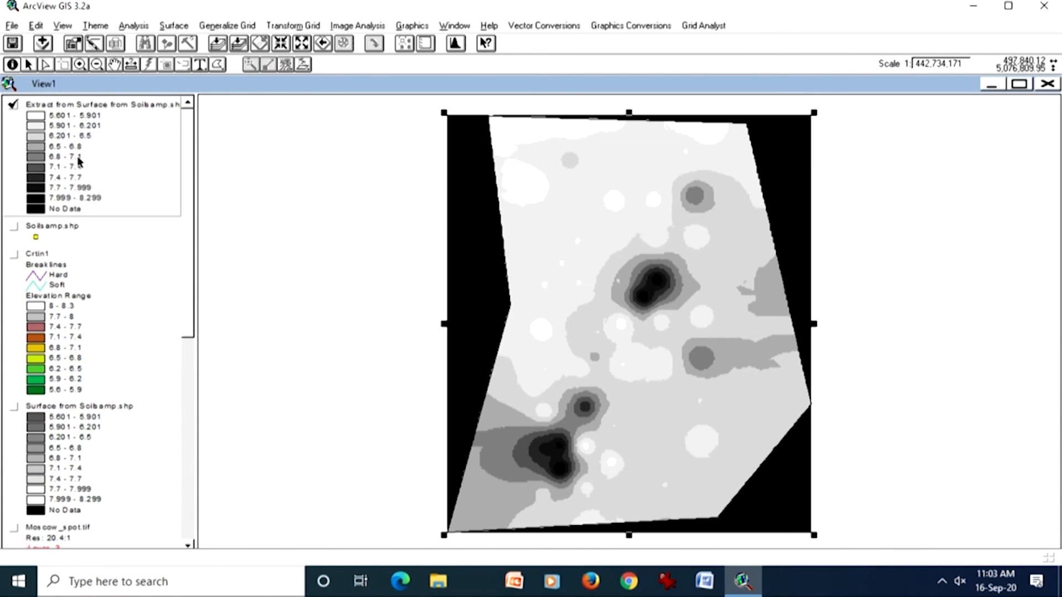
Step: Set the extracted grid's No Data class symbol to a transparent foreground and apply the legend
double_click(80, 161)
left_click_drag(313, 204, 307, 245)
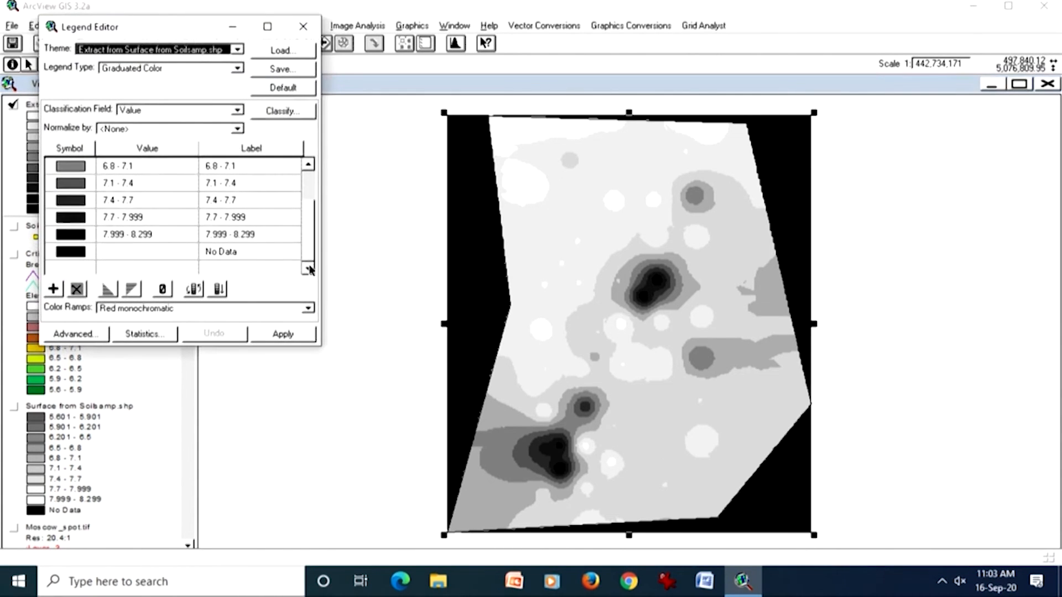
double_click(77, 251)
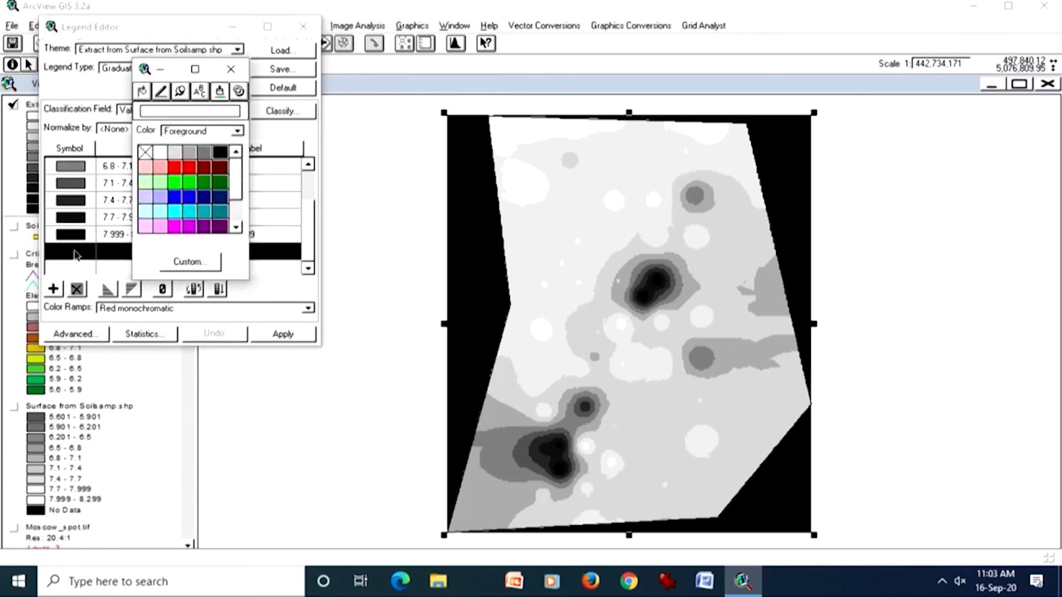
left_click(145, 152)
left_click(292, 336)
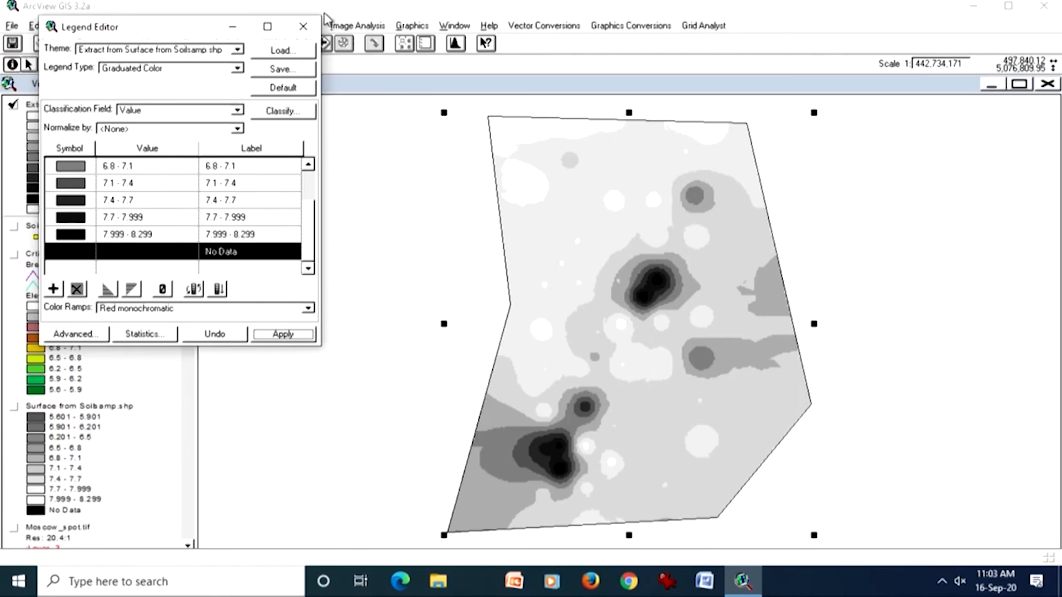
left_click(304, 28)
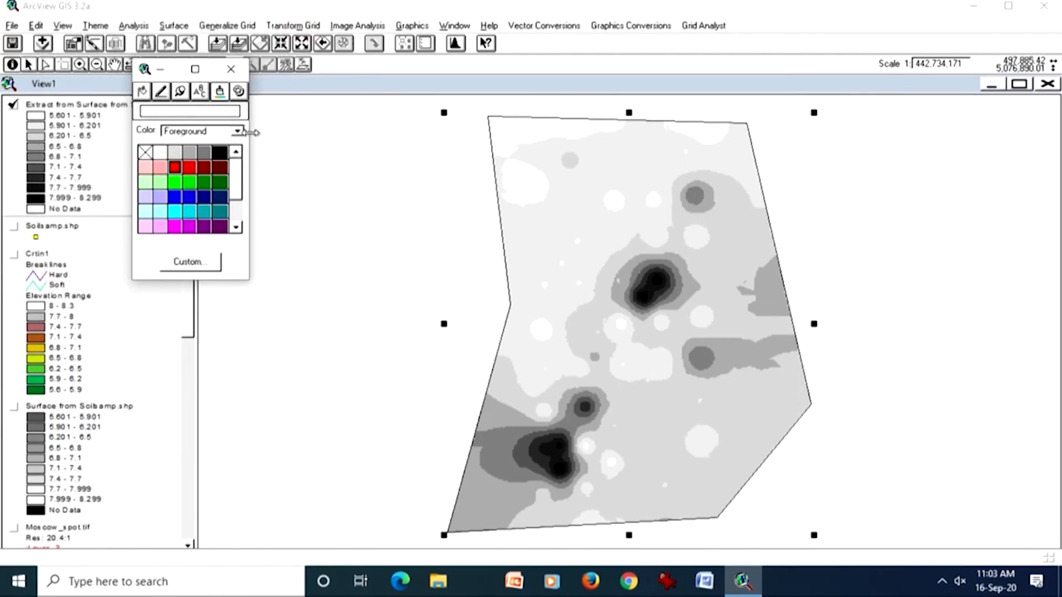
left_click(230, 68)
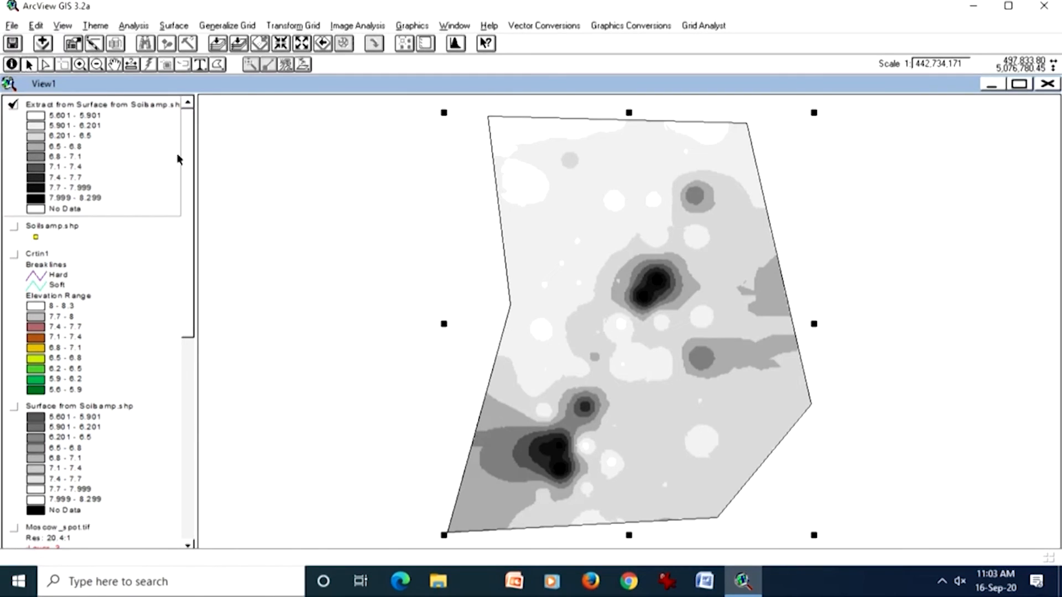
Step: Deselect the polygon graphic, display the Crtin1 TIN in place of the extracted grid, and check the Grid Analyst extraction commands
left_click(370, 280)
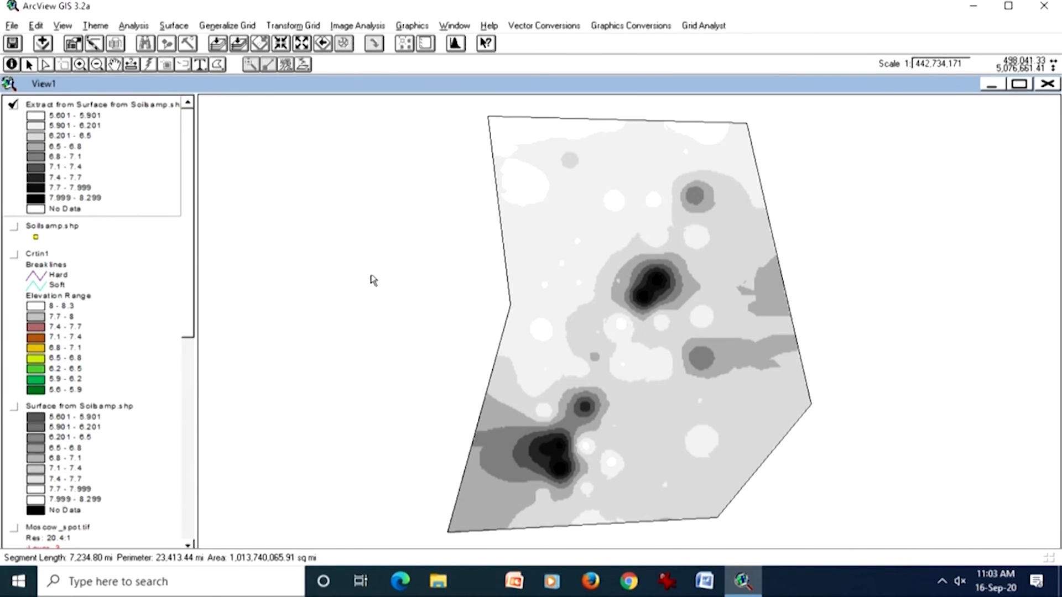
left_click(80, 305)
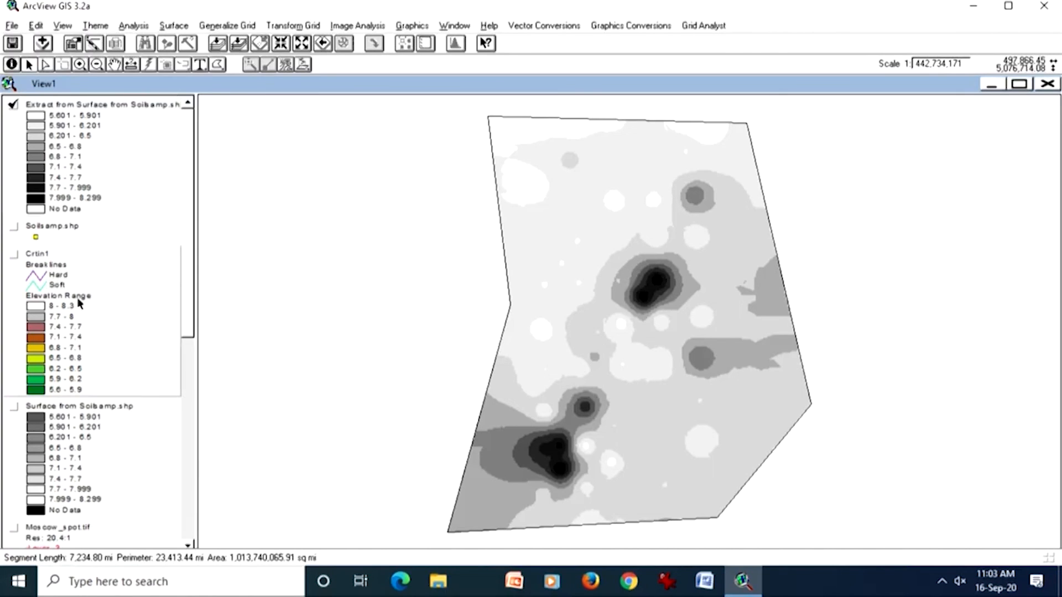
left_click(14, 255)
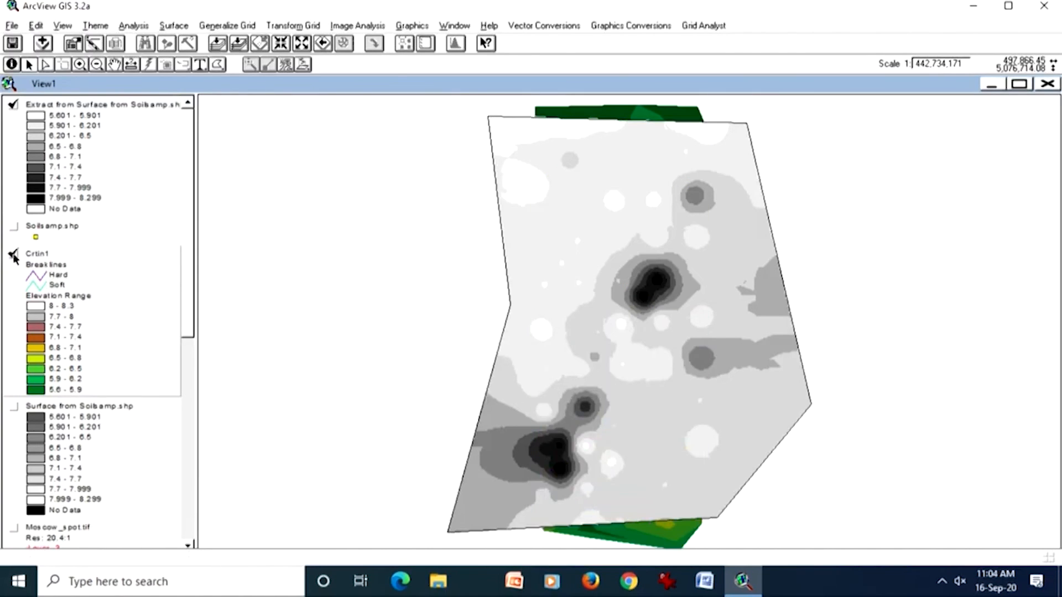
left_click(13, 104)
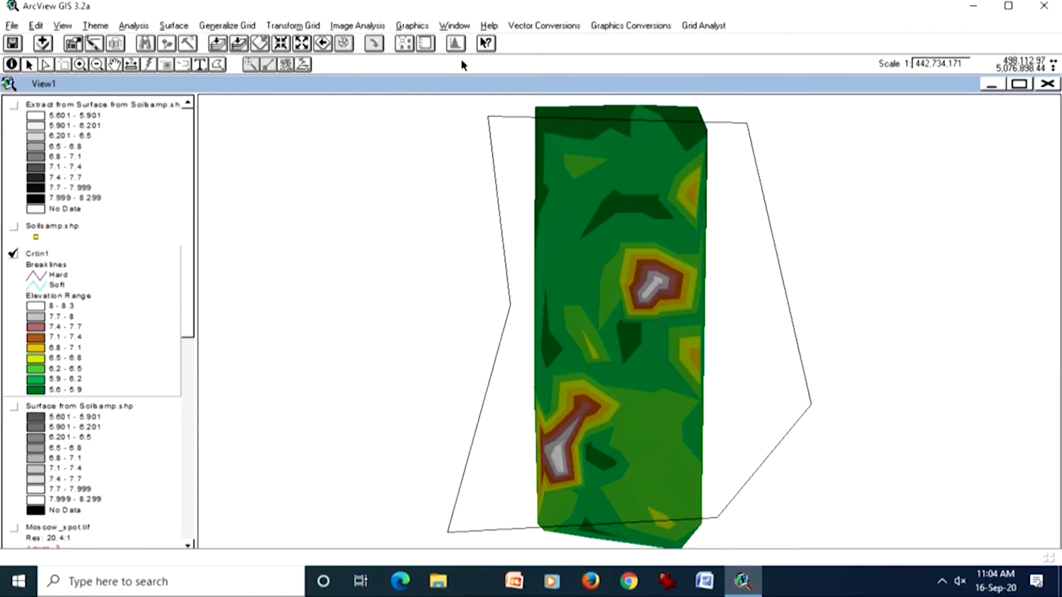
left_click(712, 29)
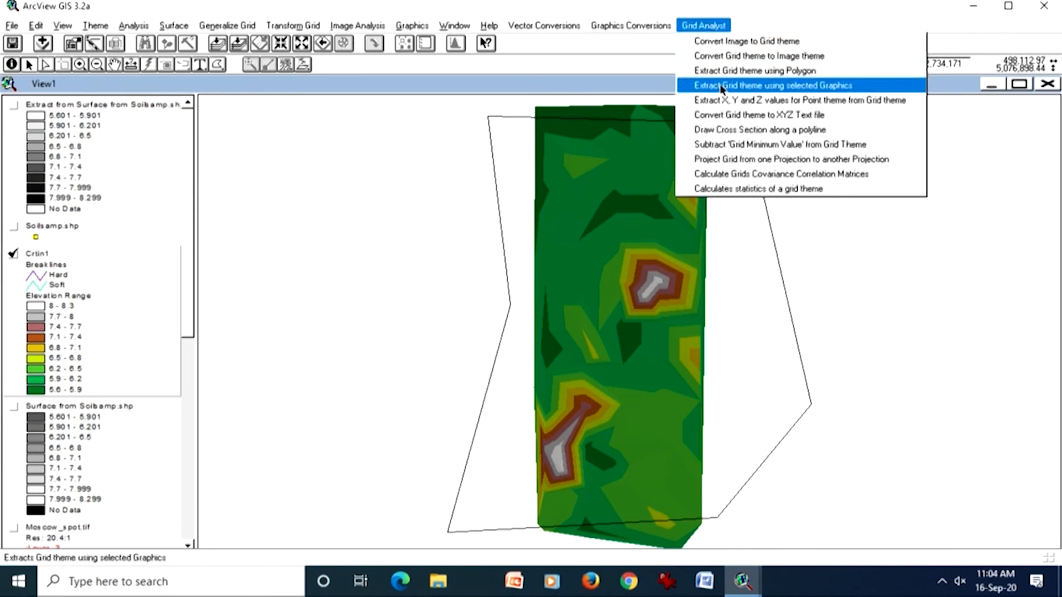
left_click(631, 85)
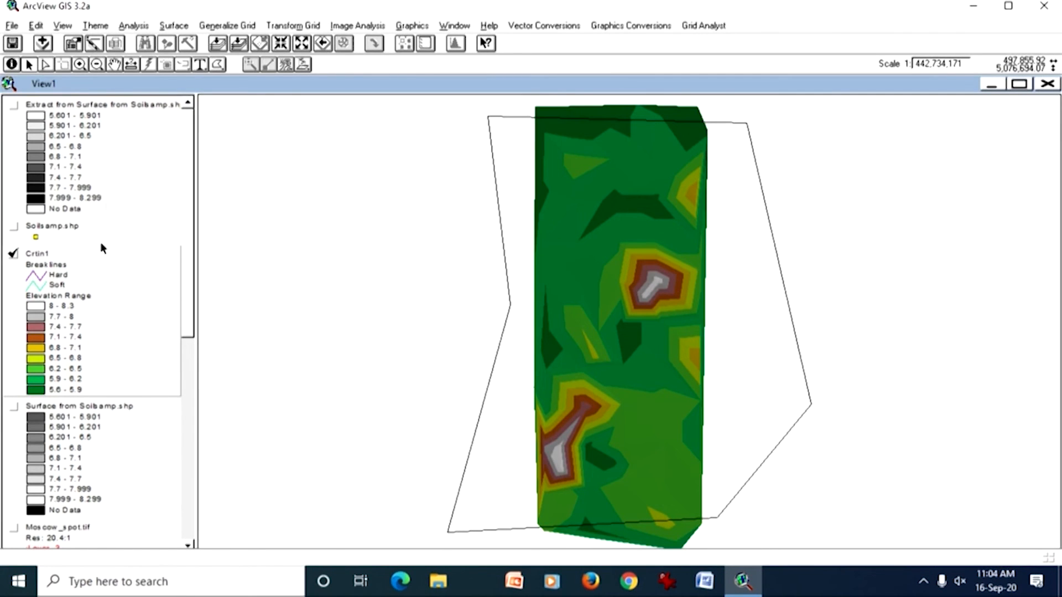
Step: Start a grid interpolation of Soilsamp.shp with the output extent same as Soilsamp.shp and a cell size of 2.0
left_click(79, 235)
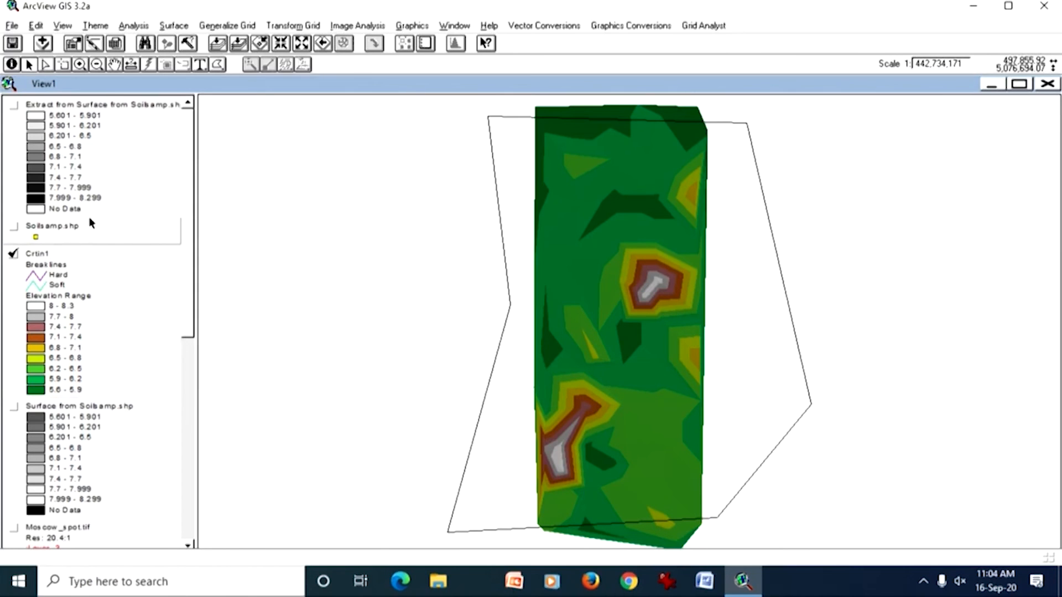
left_click(169, 26)
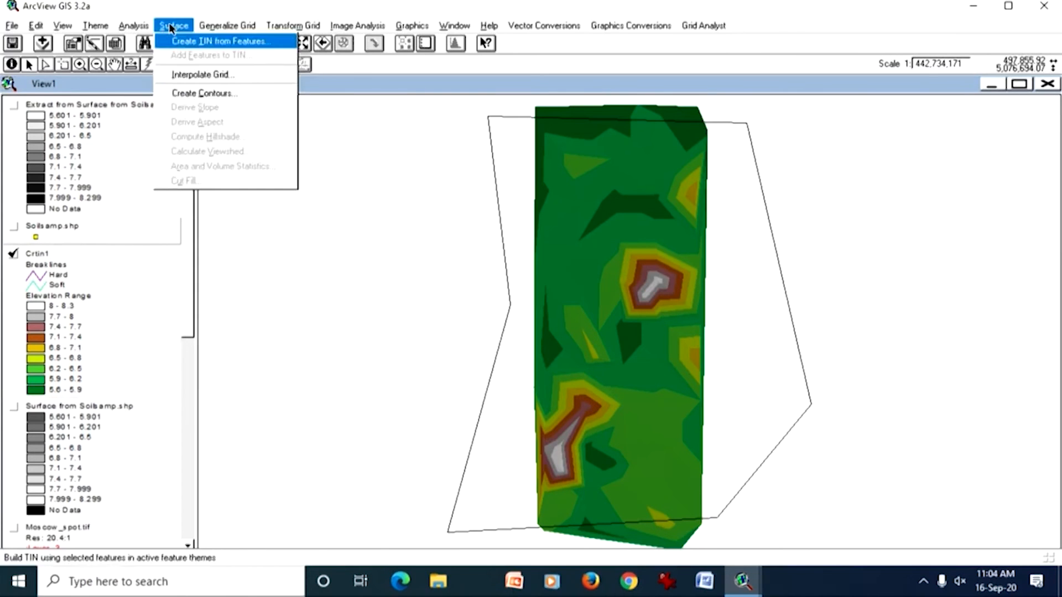
left_click(184, 74)
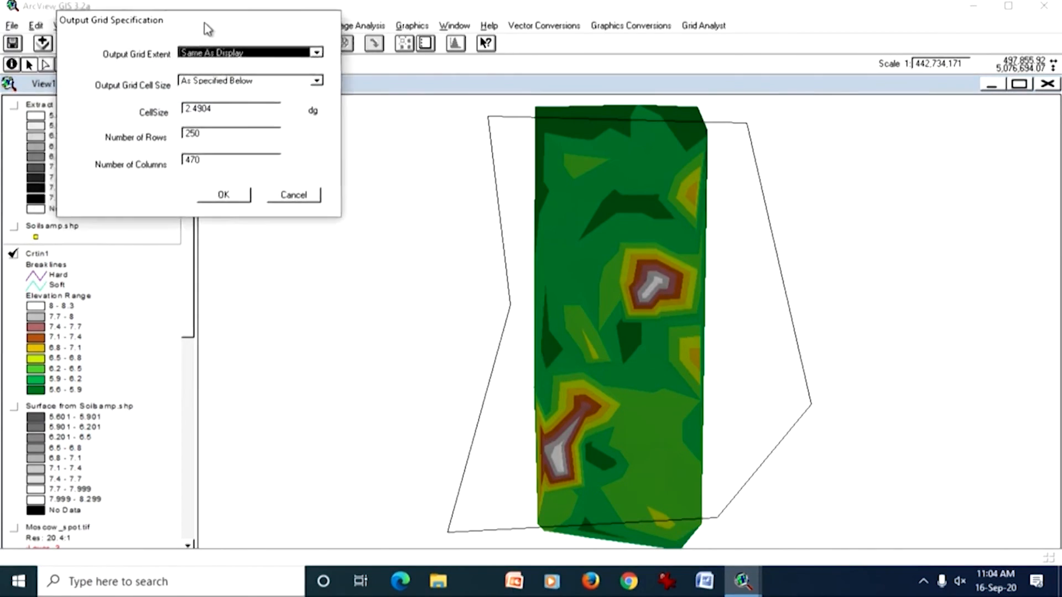
left_click_drag(204, 24, 332, 162)
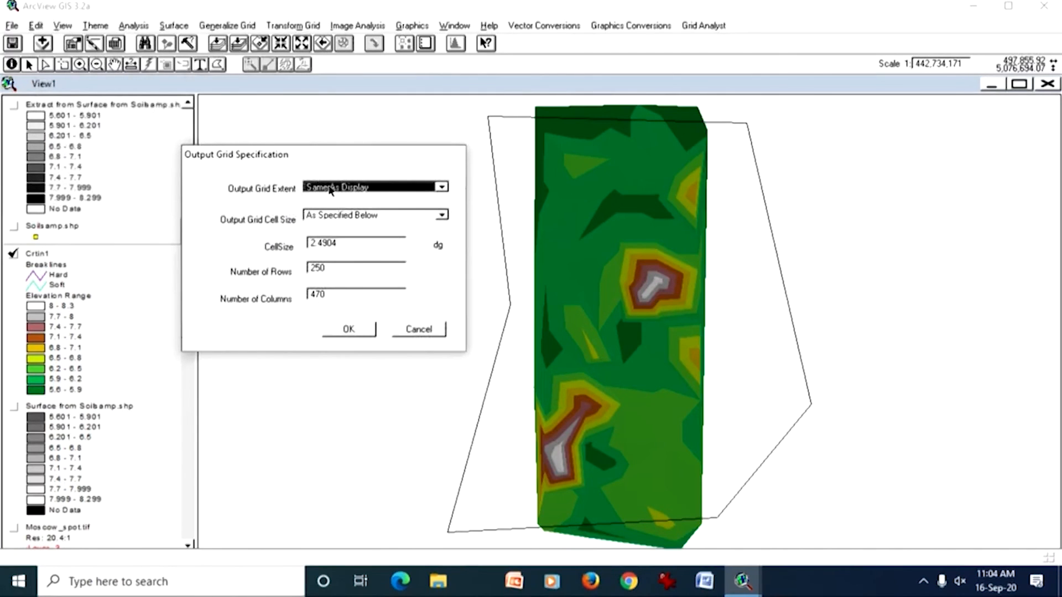
left_click(442, 188)
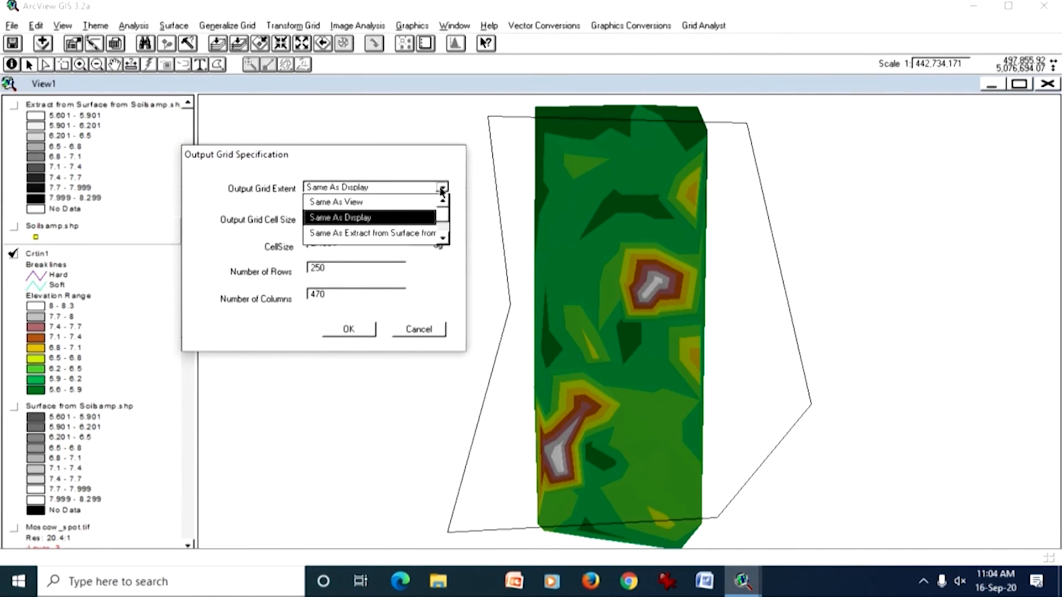
left_click(442, 239)
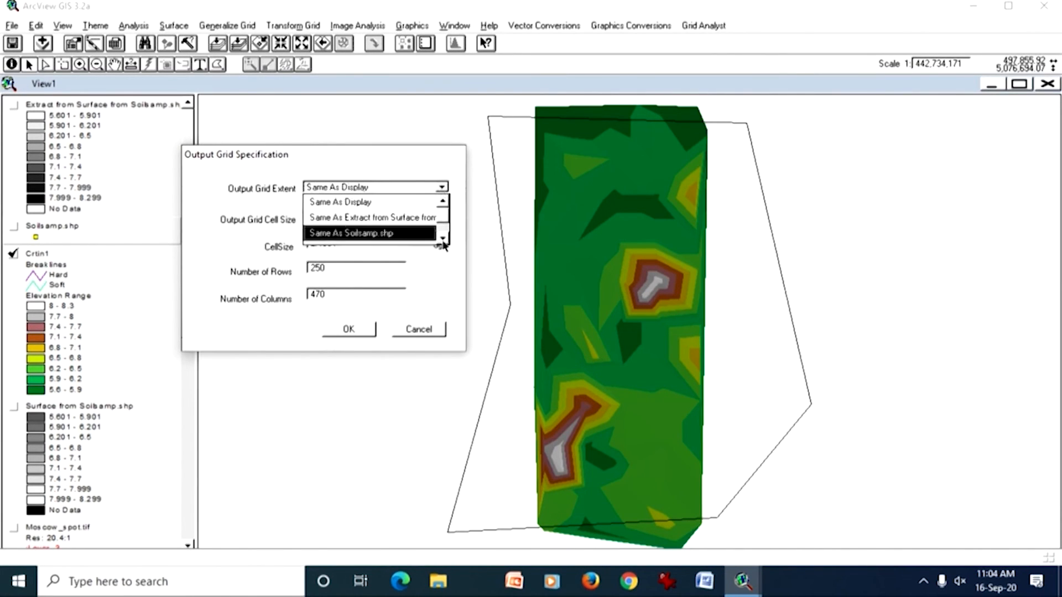
left_click(387, 232)
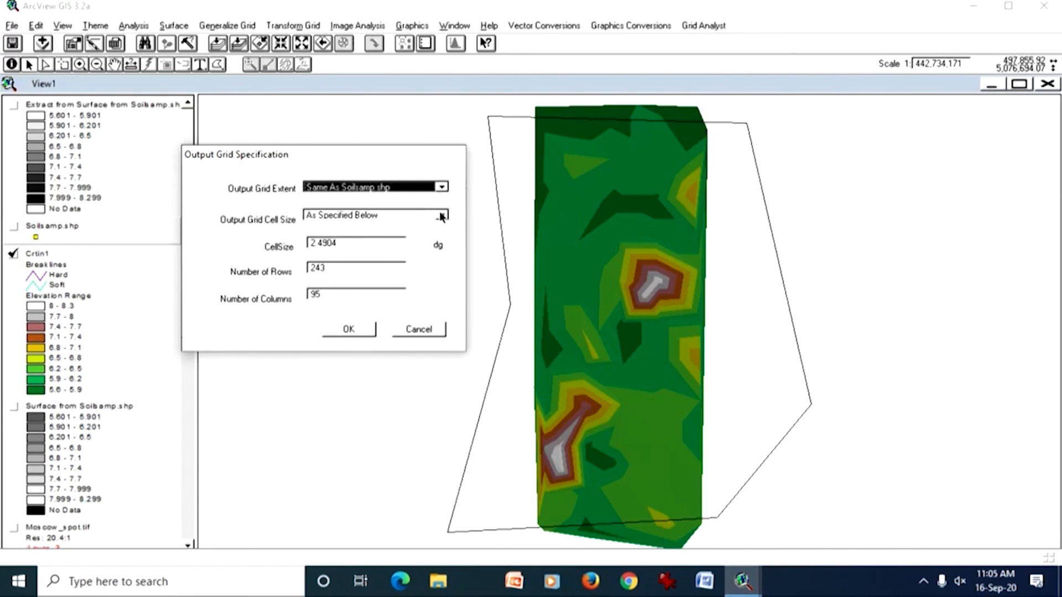
left_click_drag(318, 244, 357, 242)
type("0")
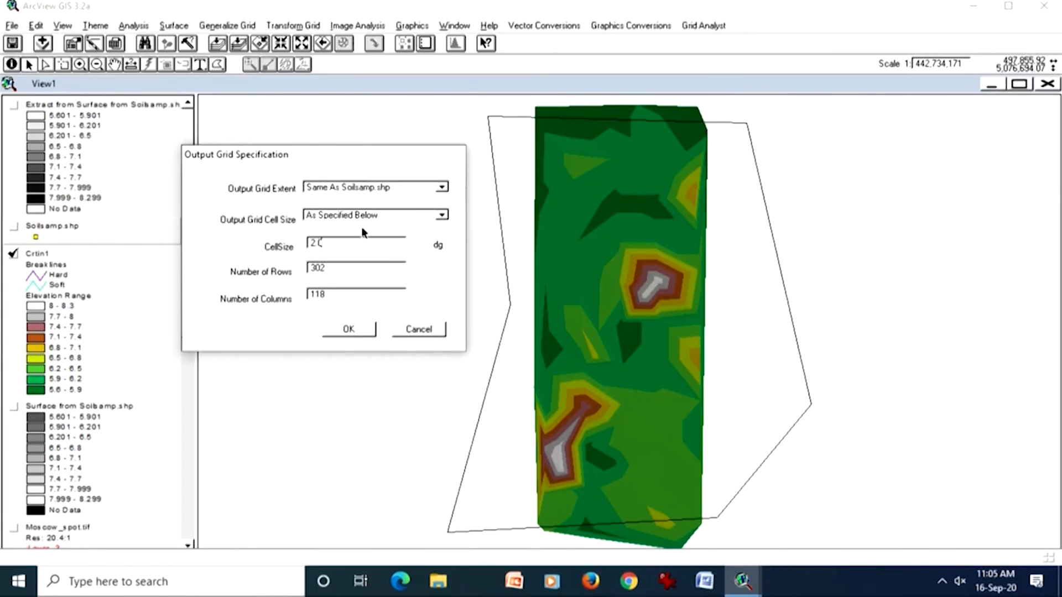
left_click(365, 329)
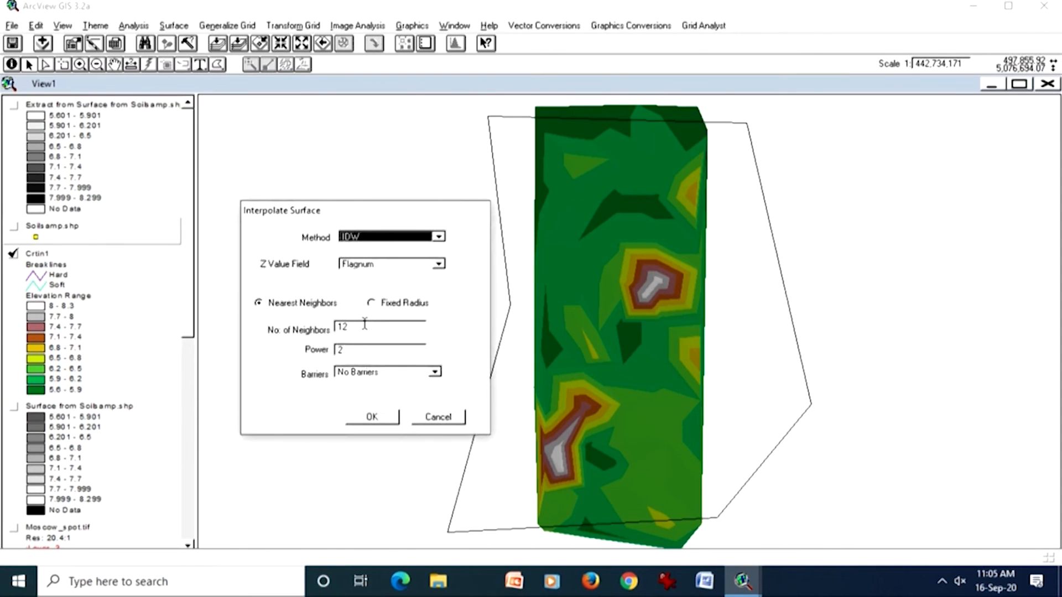
Step: Interpolate the surface by IDW on the Ph field, using 12 nearest neighbors, power 2 and no barriers
left_click(390, 263)
left_click(441, 315)
left_click(441, 316)
left_click(389, 294)
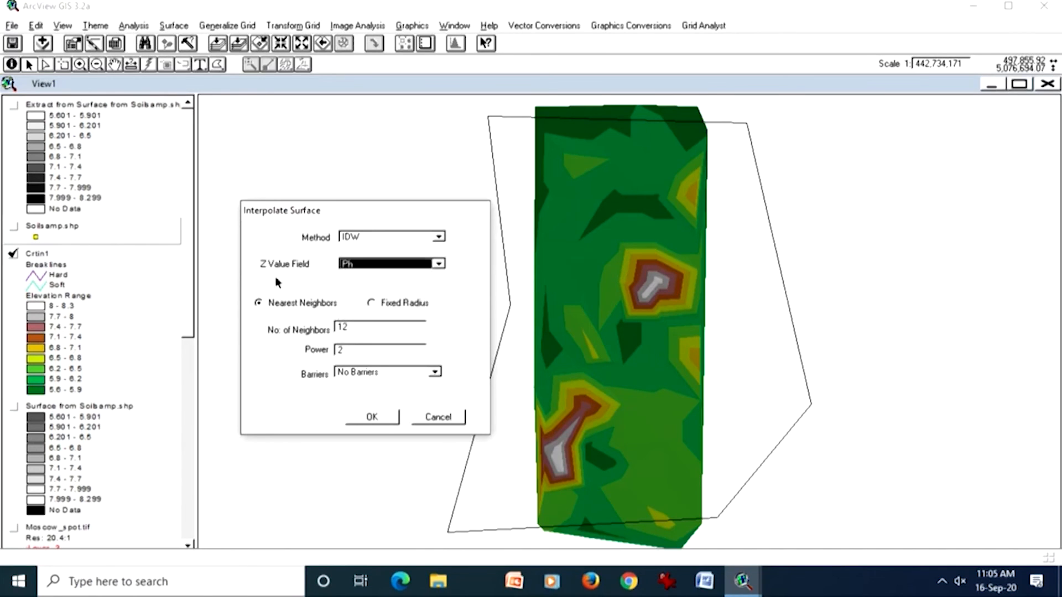
left_click(368, 418)
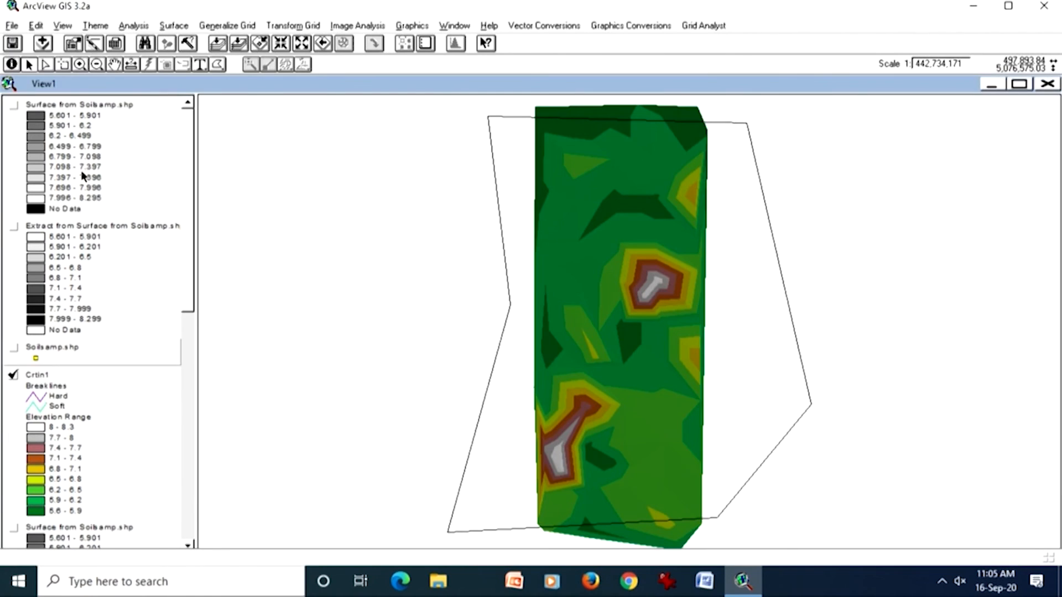
Step: Display the new surface with the Soilsamp.shp points above it, and move the extracted grid below Crtin1 in the theme order
left_click(13, 105)
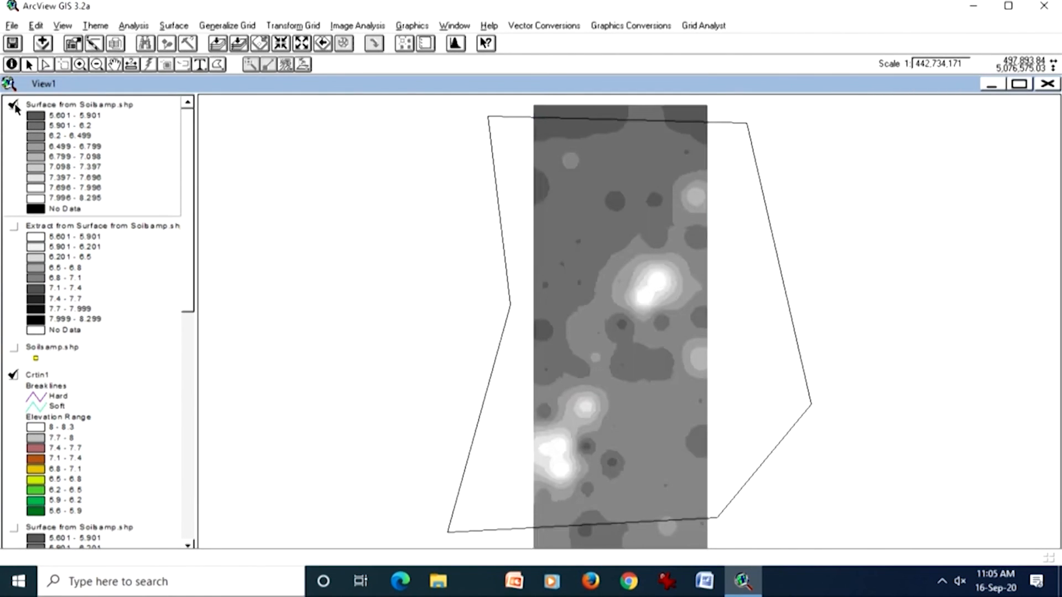
left_click(73, 351)
left_click_drag(73, 353, 95, 117)
mouse_move(94, 307)
left_mouse_down()
mouse_move(102, 226)
mouse_move(105, 310)
mouse_move(110, 303)
left_mouse_up()
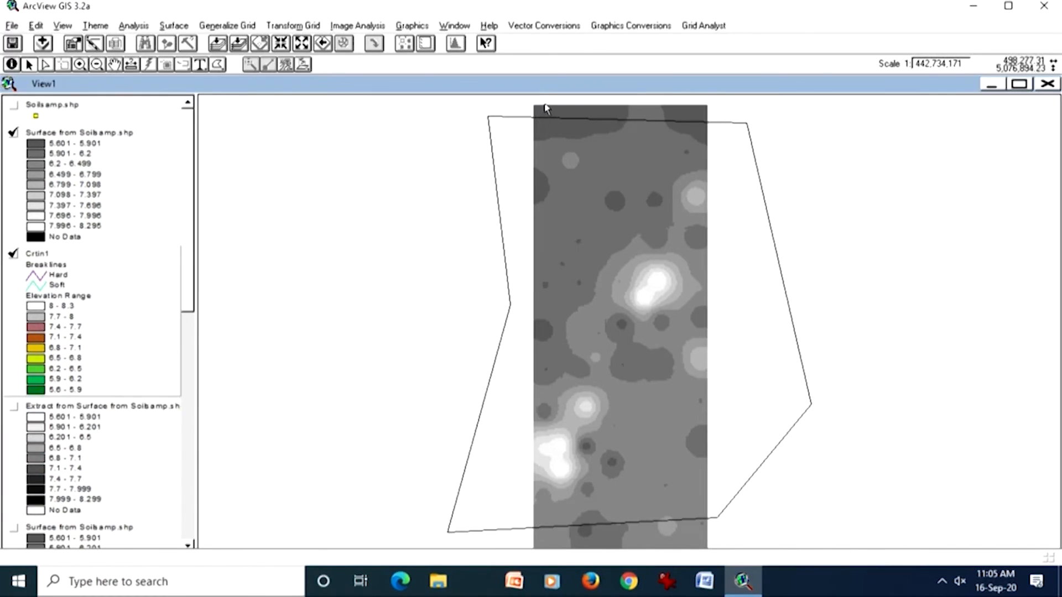
left_click(14, 105)
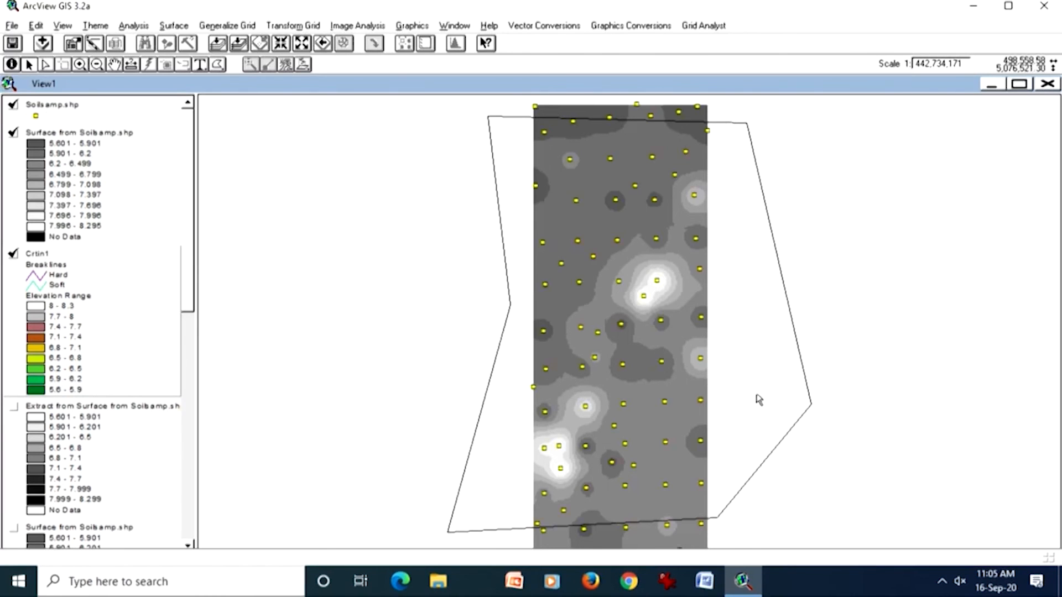
Step: Move the Crtin1 TIN above the new interpolated surface and below Soilsamp.shp in the theme order
left_click(70, 183)
left_click(239, 43)
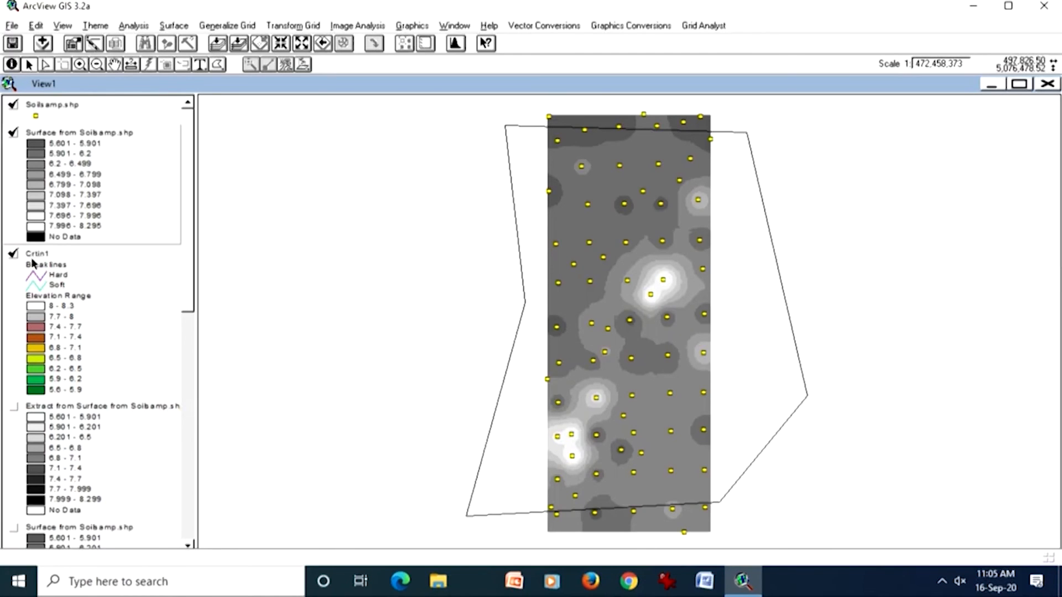
left_click_drag(102, 277, 124, 149)
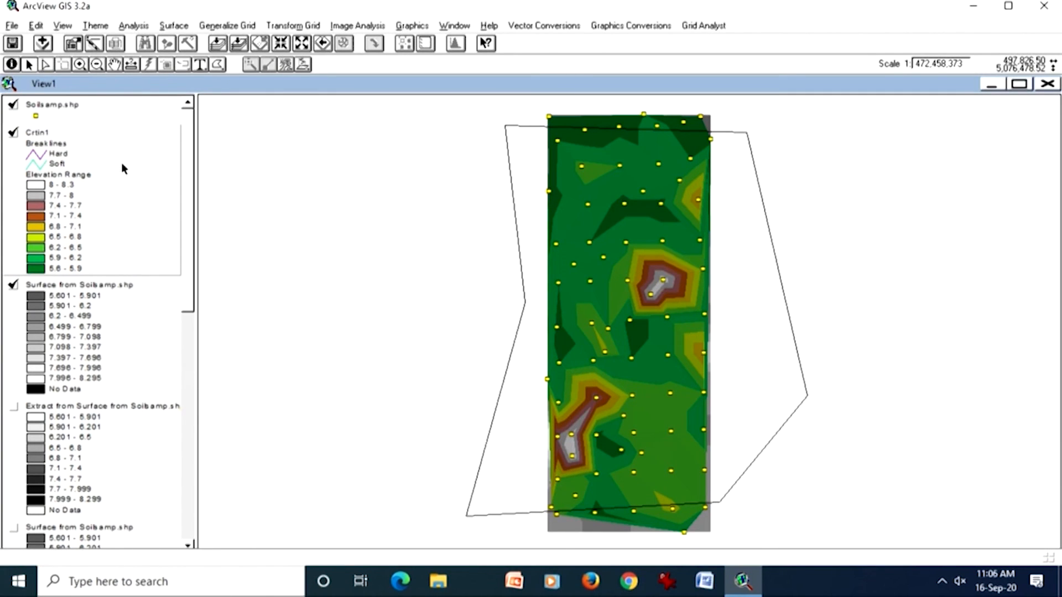
Step: Examine the TIN and grid edges at the southeast corner, and delete the polygon graphic outlining the extraction area
left_click(118, 360)
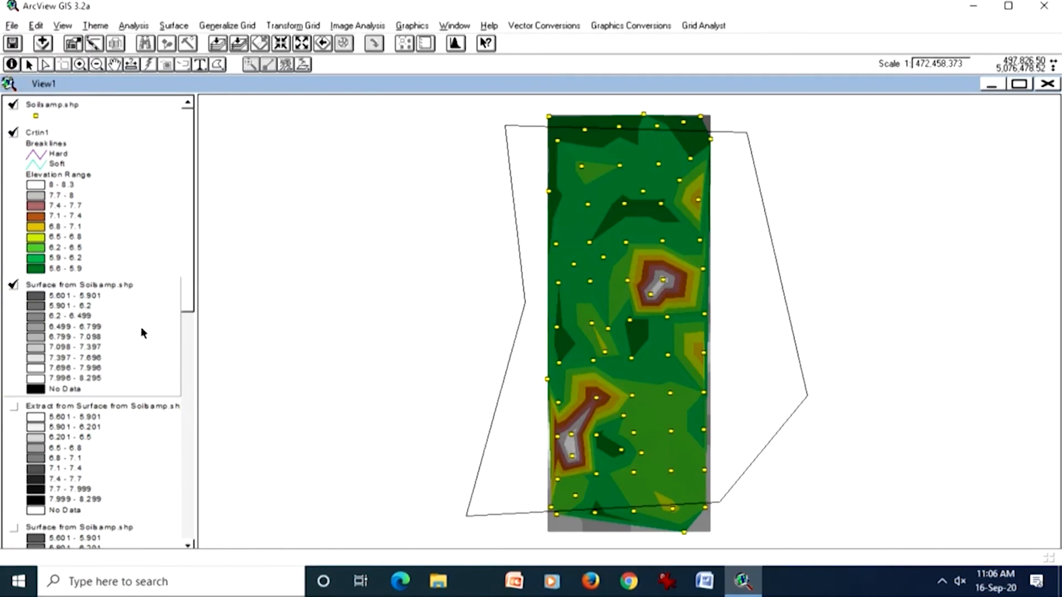
left_click(80, 64)
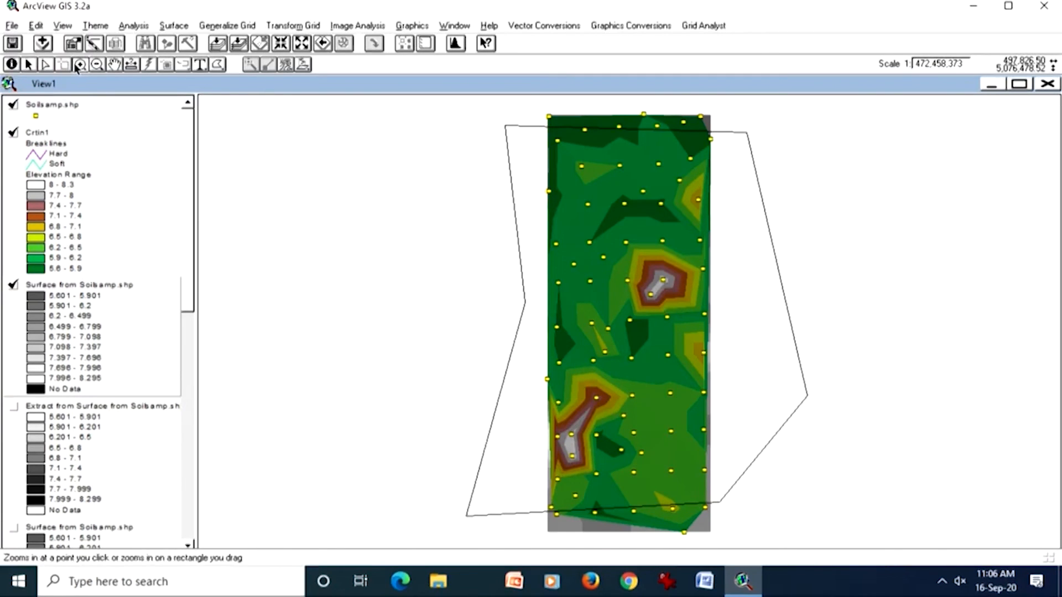
left_click_drag(683, 466, 741, 542)
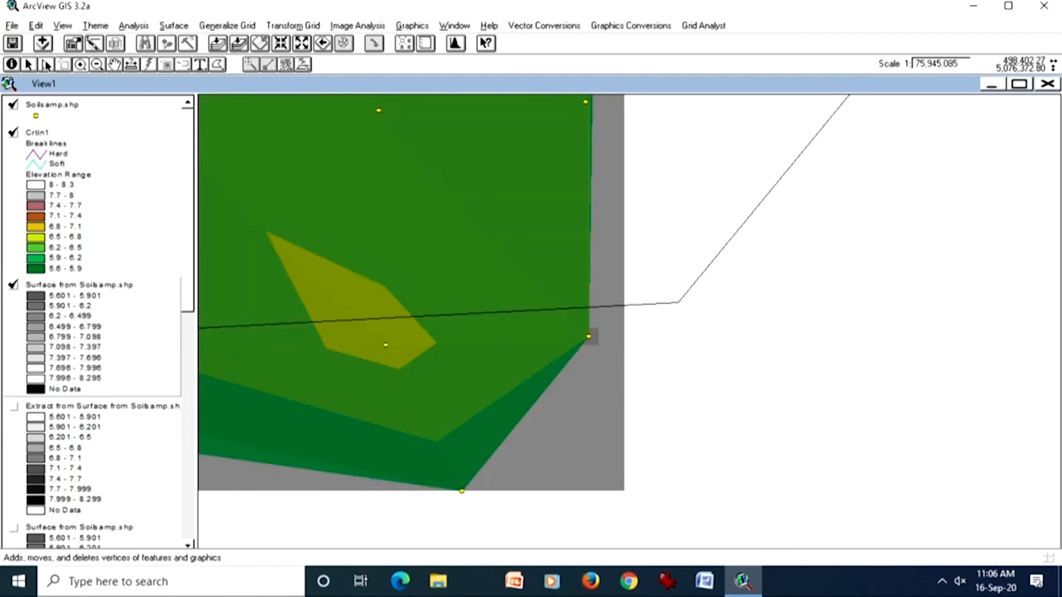
left_click(28, 64)
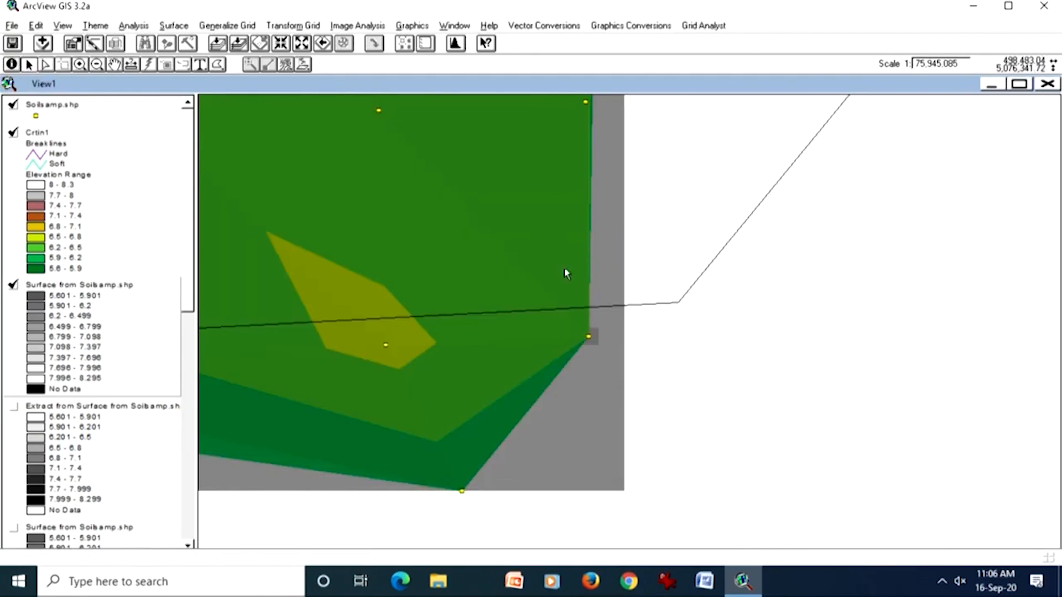
left_click(646, 302)
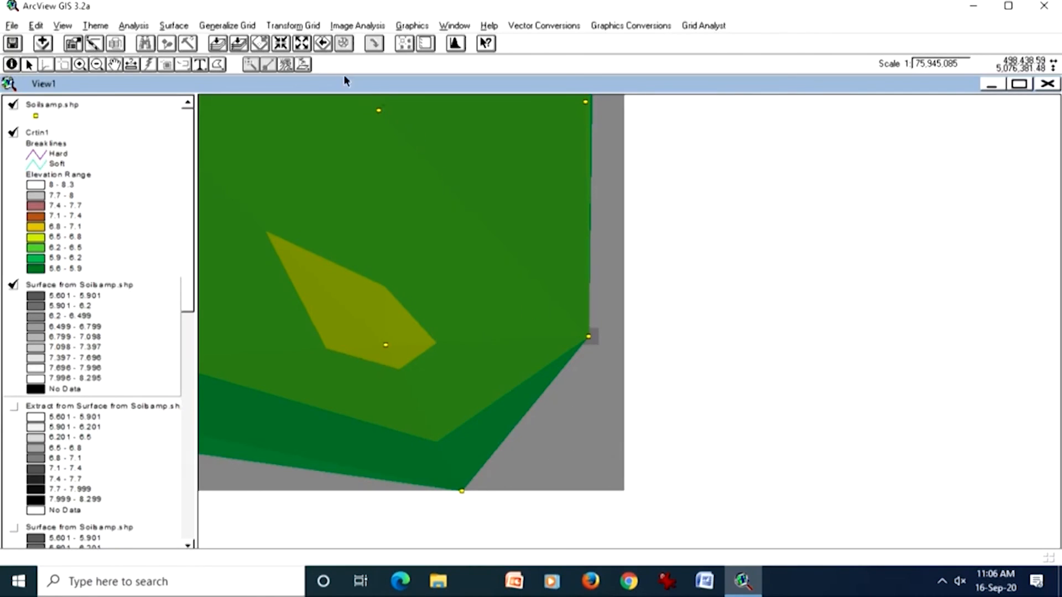
left_click(239, 44)
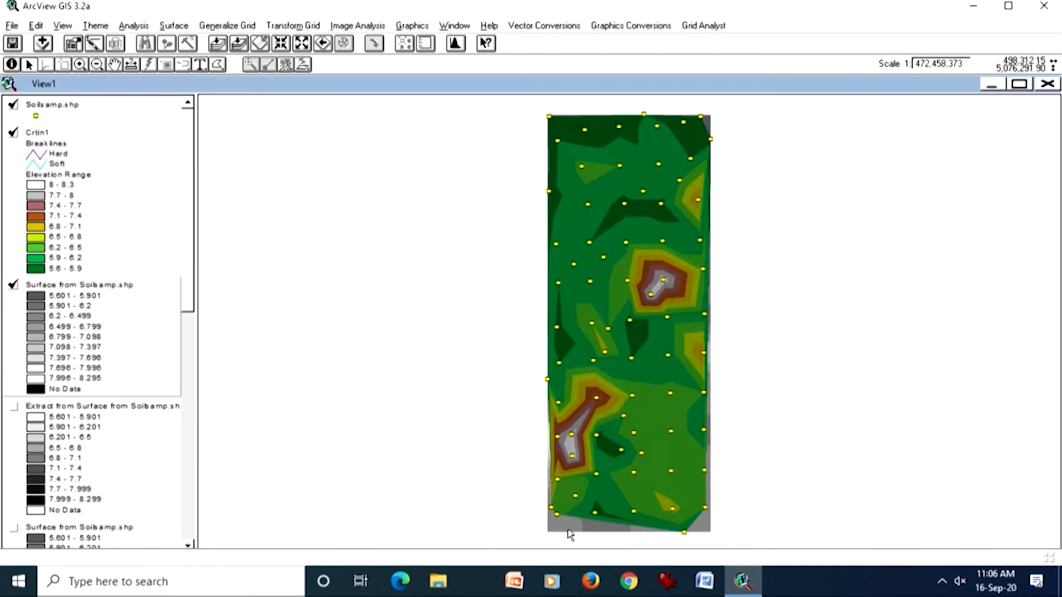
Step: Compare the Crtin1 TIN with the grid beneath it, and display the extracted grid in place of the TIN and new surface
left_click(14, 135)
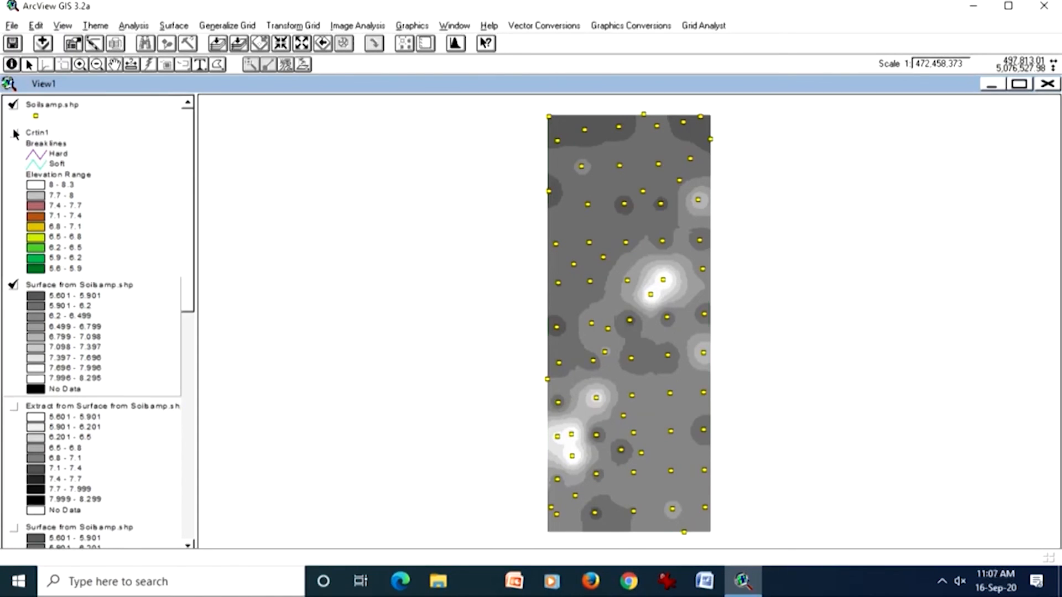
left_click(14, 132)
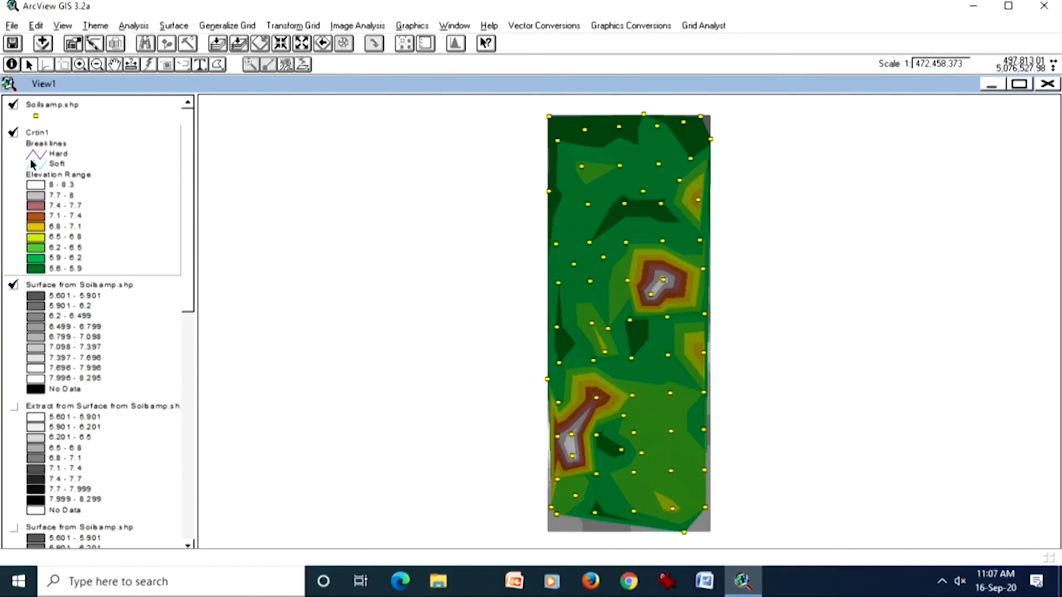
left_click(83, 435)
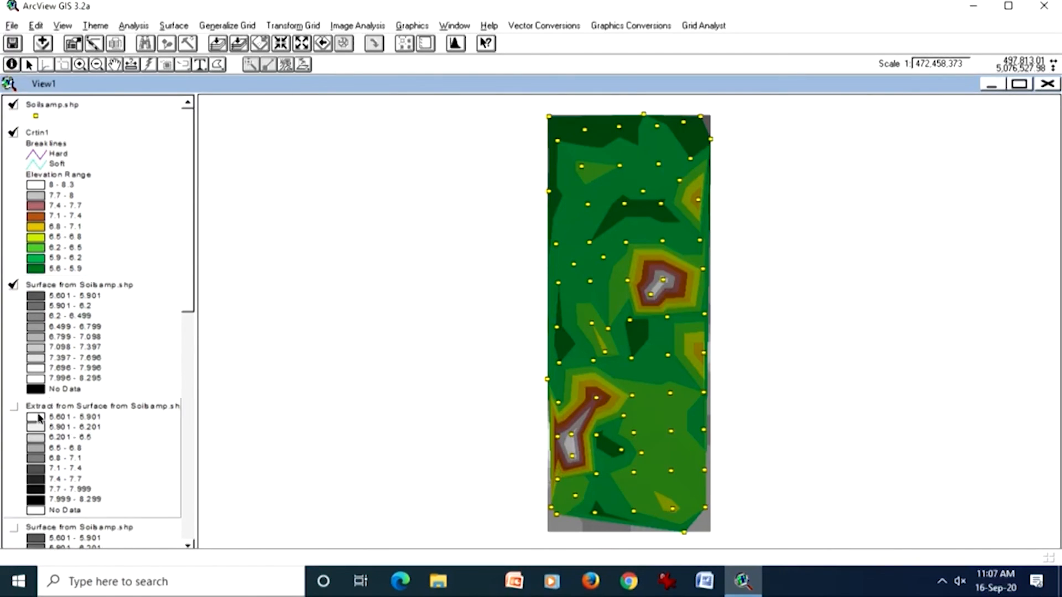
left_click(13, 407)
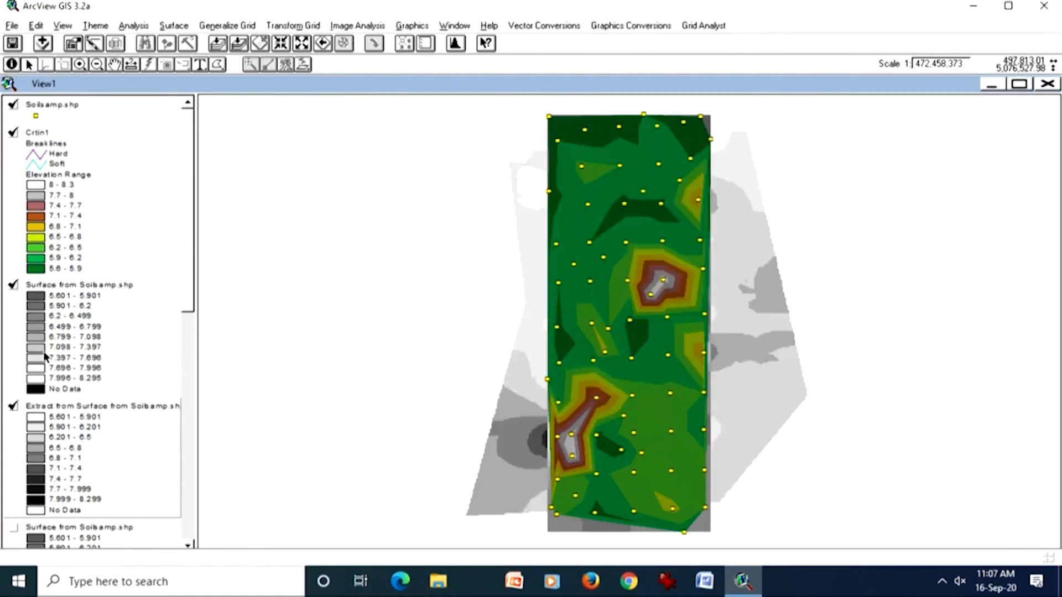
left_click(12, 287)
left_click(14, 105)
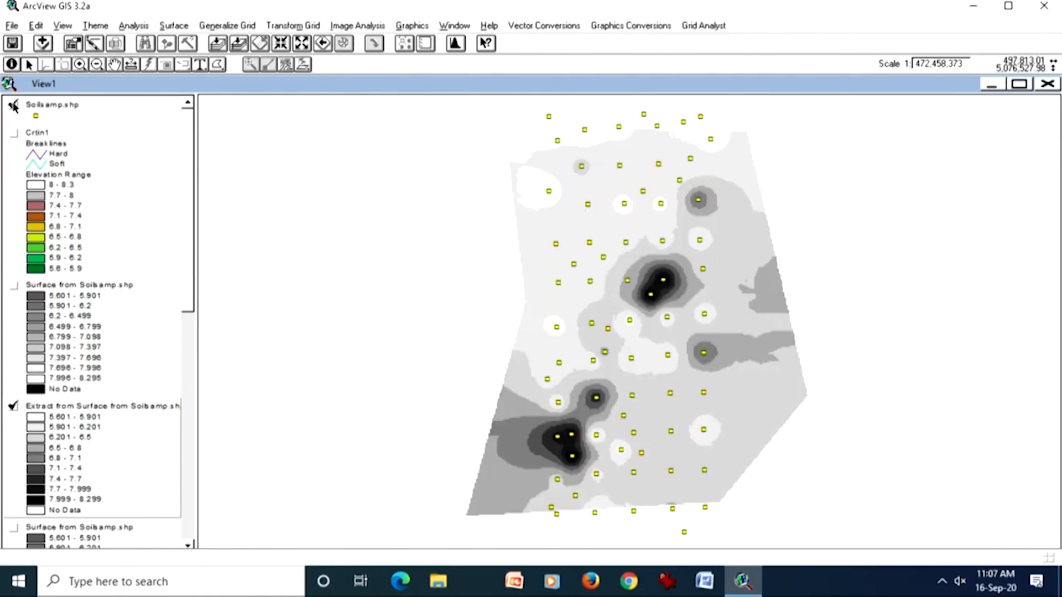